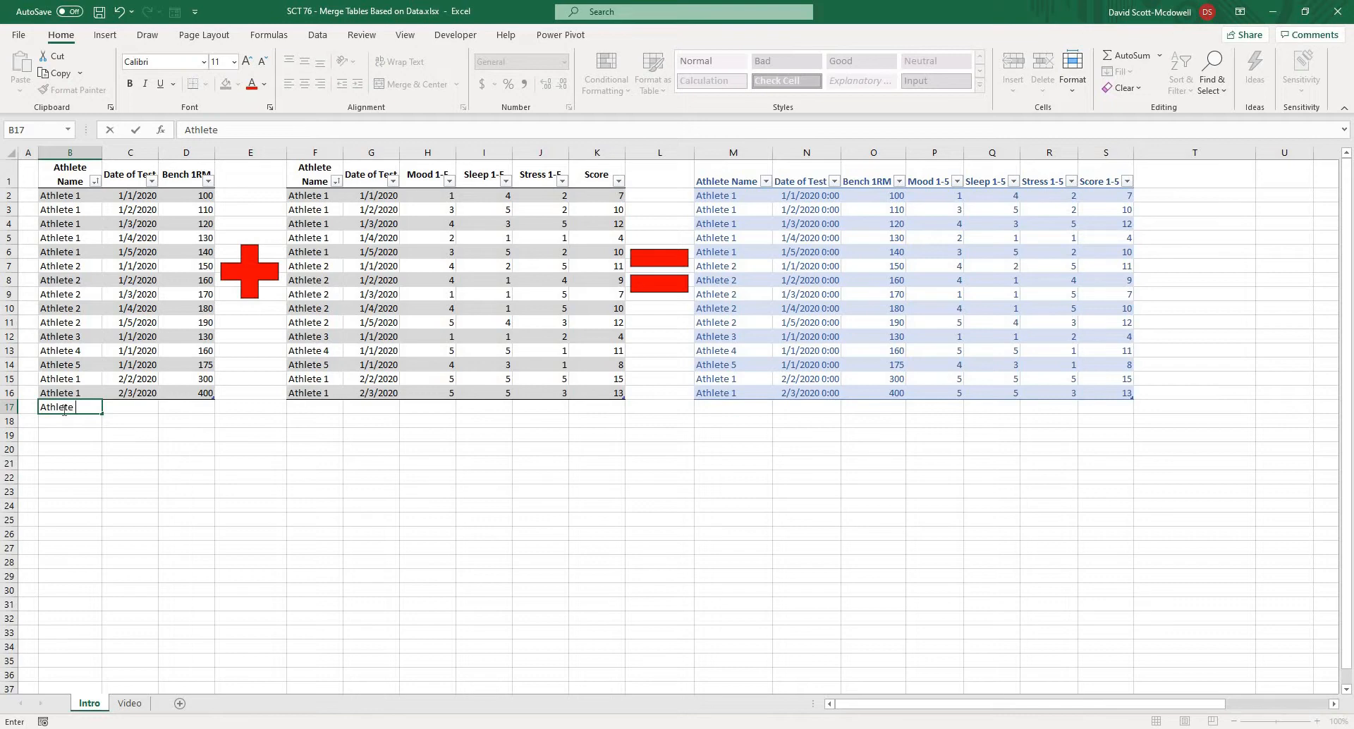
Add Athlete 10 as a new row at the end of the first table and refresh all the workbook's queries
text(10)
key(Tab)
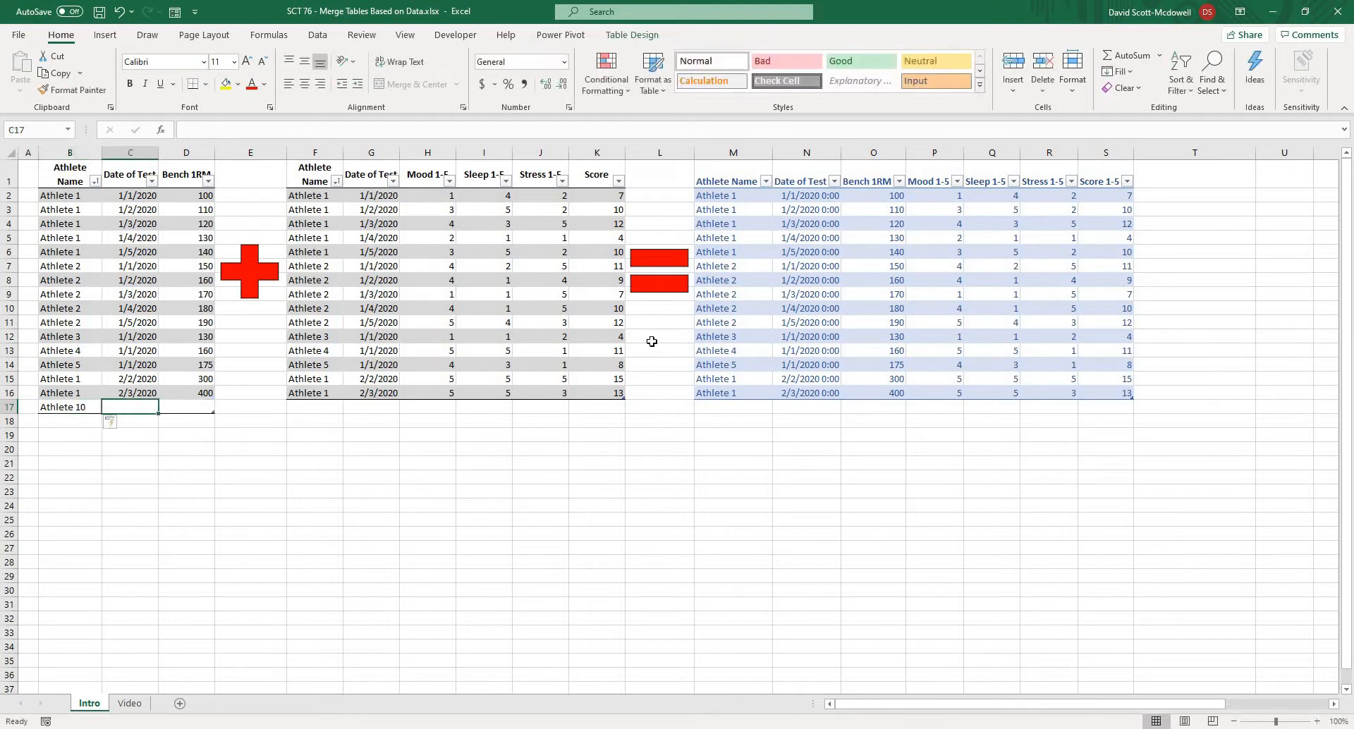
click(318, 34)
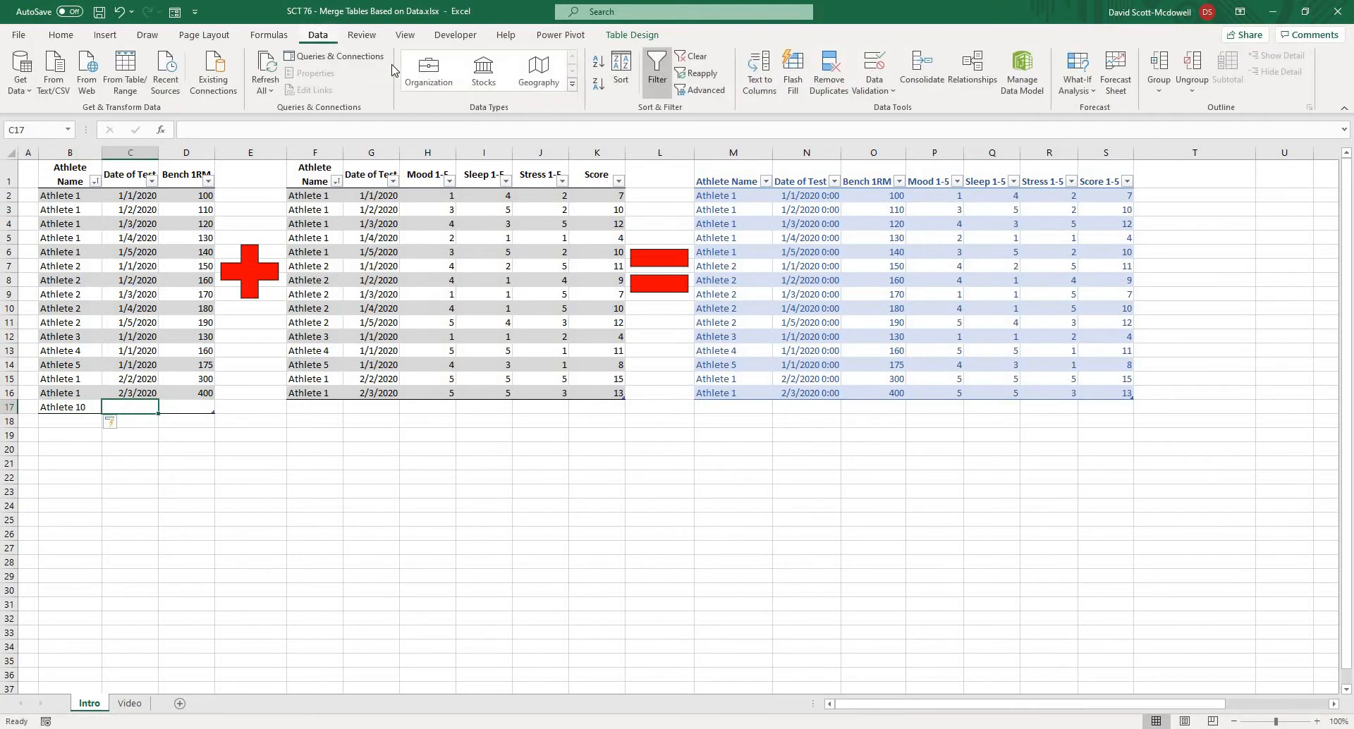
click(267, 71)
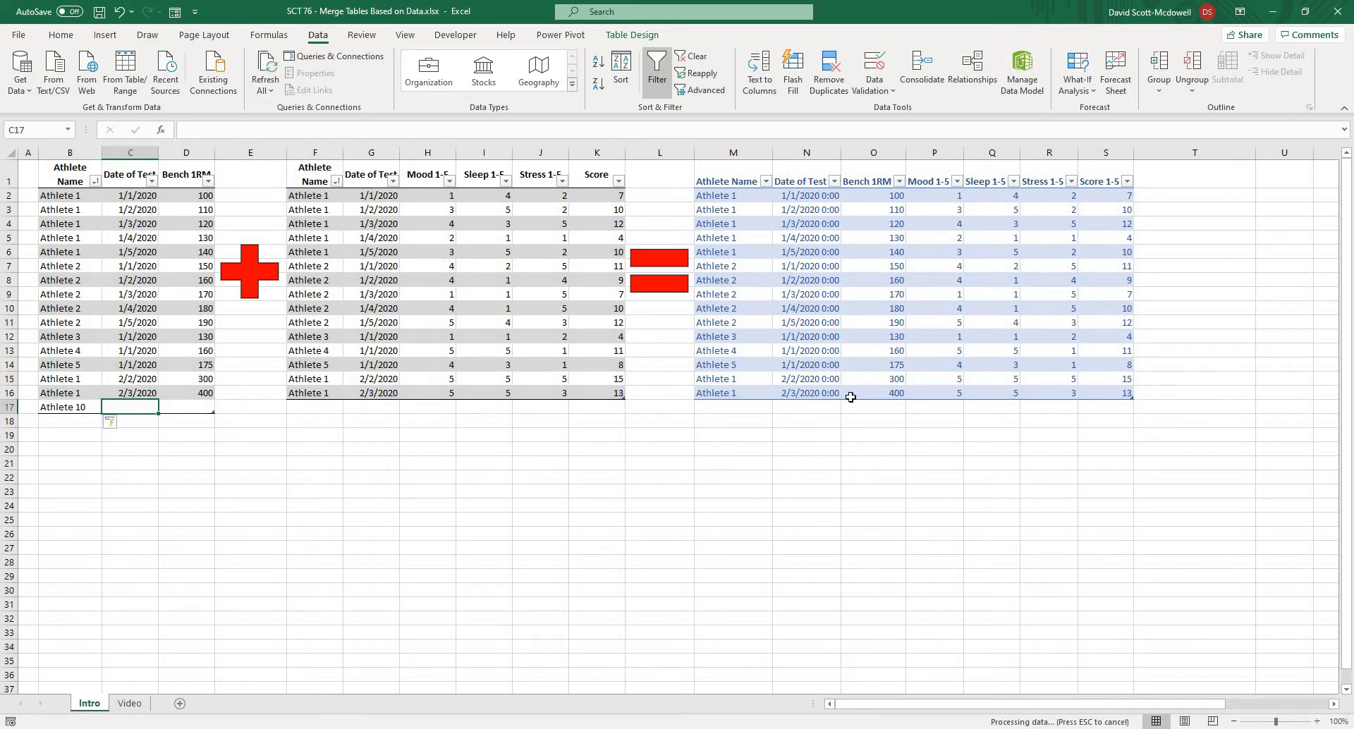
click(745, 468)
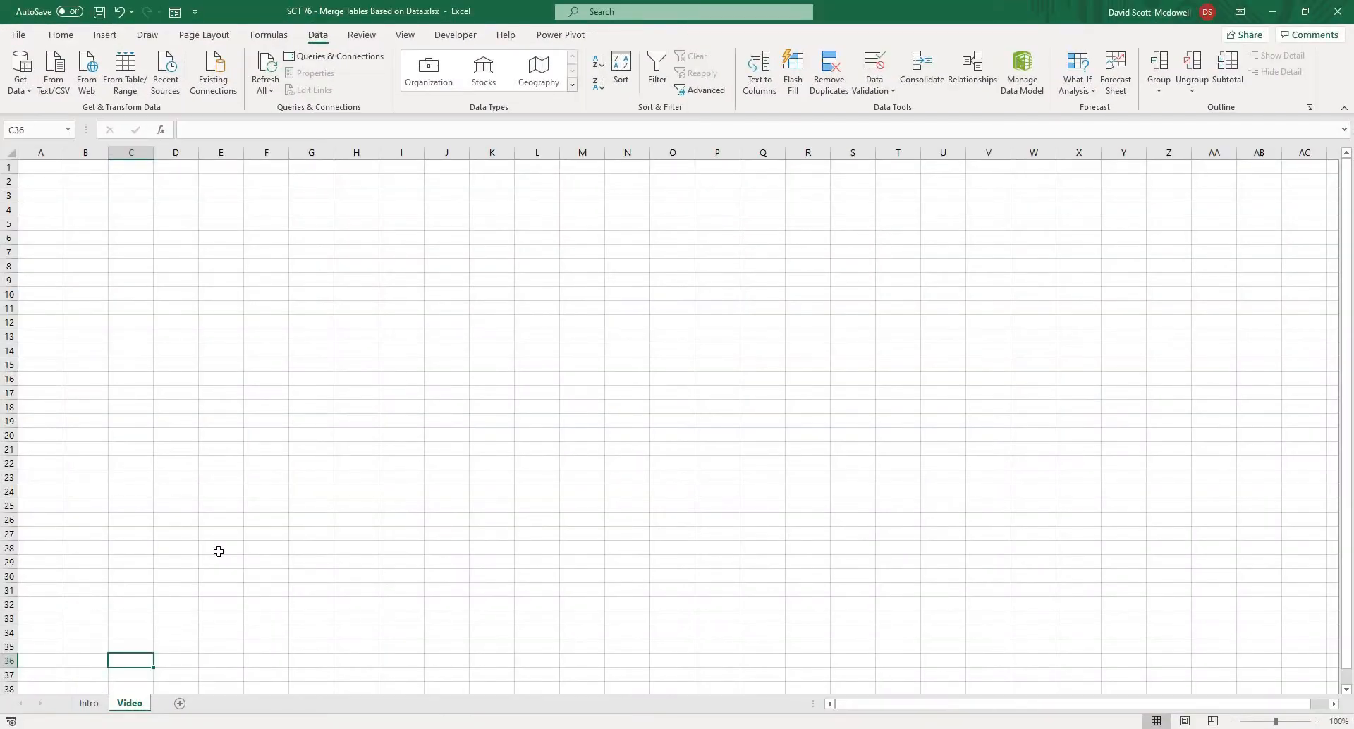
click(282, 477)
click(367, 433)
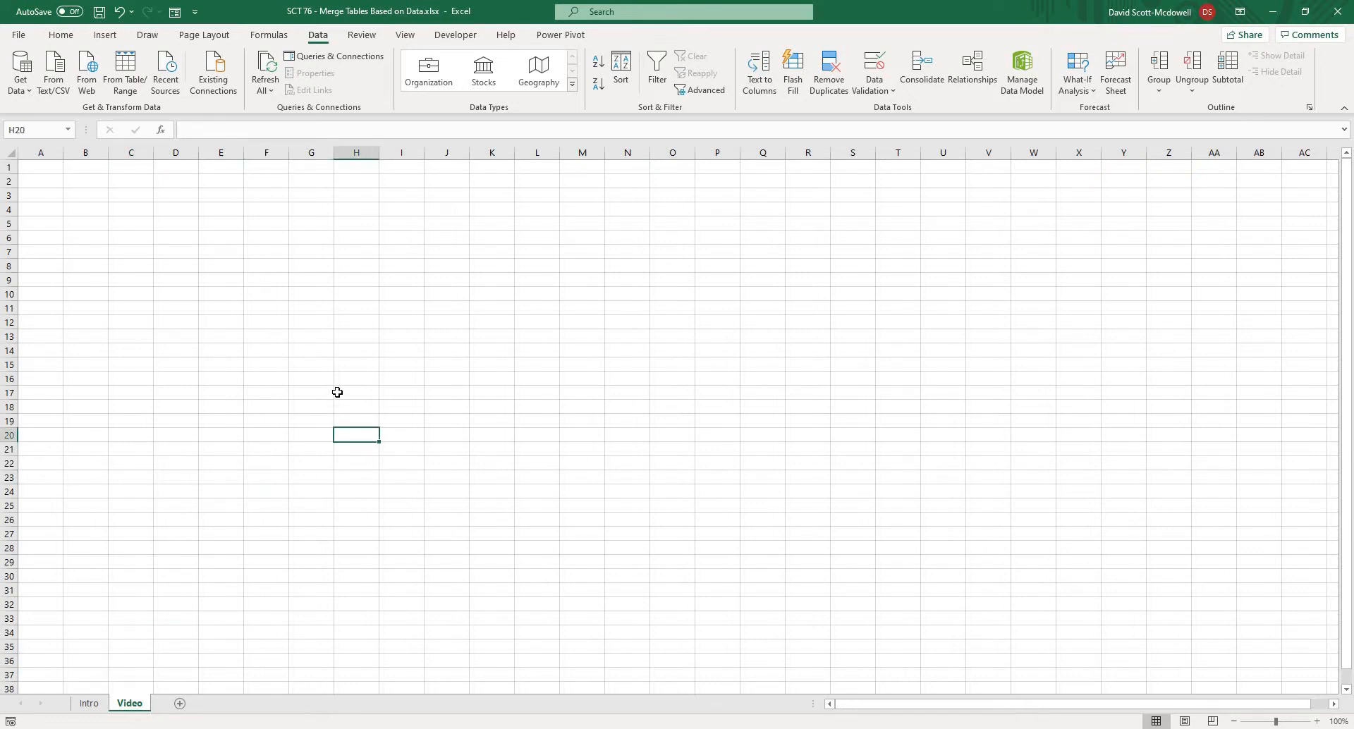
click(279, 351)
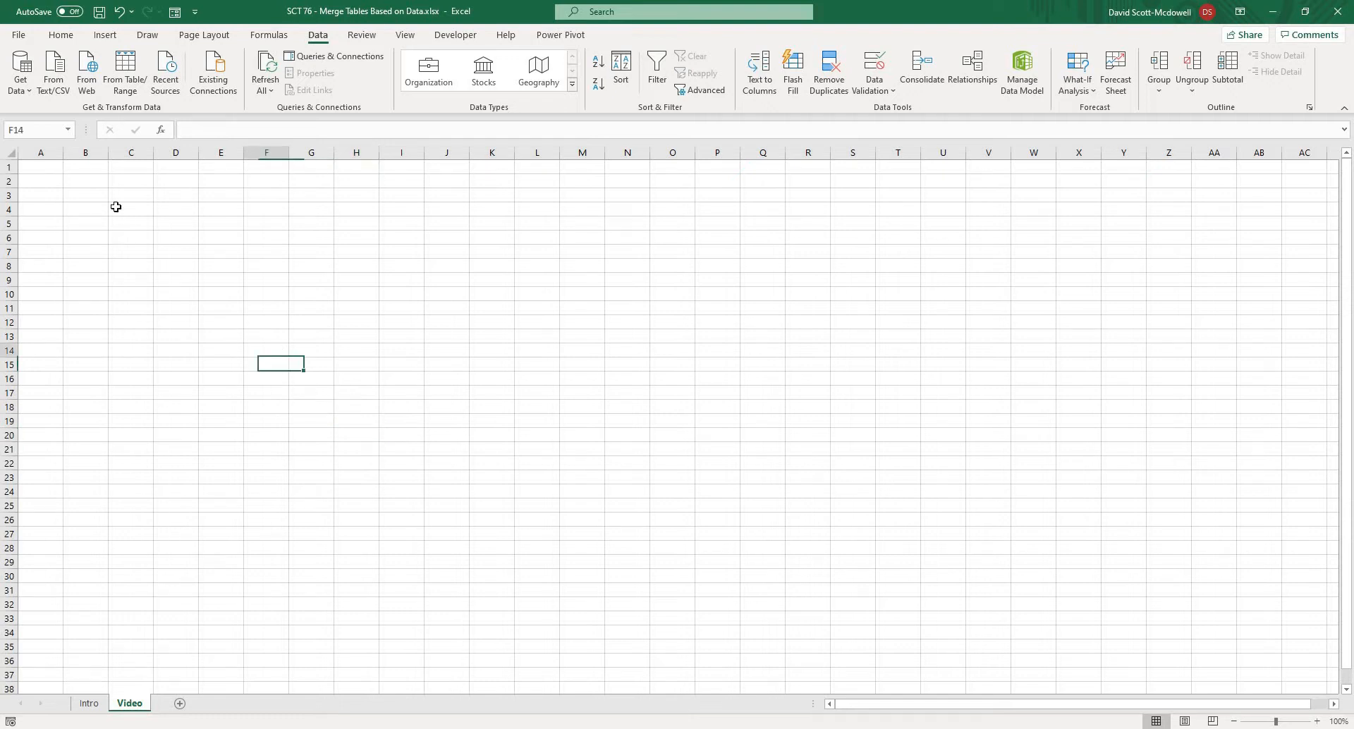
Enter the headers Athlete Name, Date and 1RM in cells A1 to C1 of the Video sheet
click(55, 166)
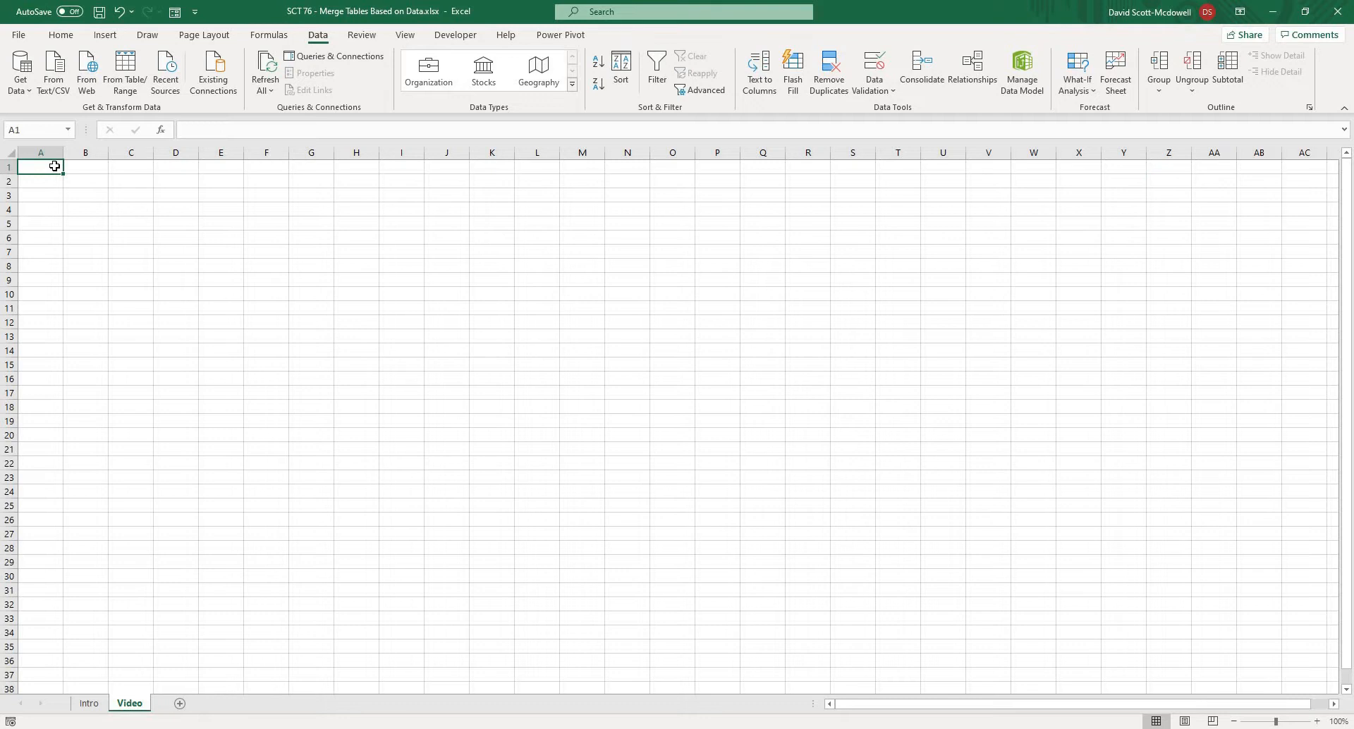
text(Athlete Name)
key(Return)
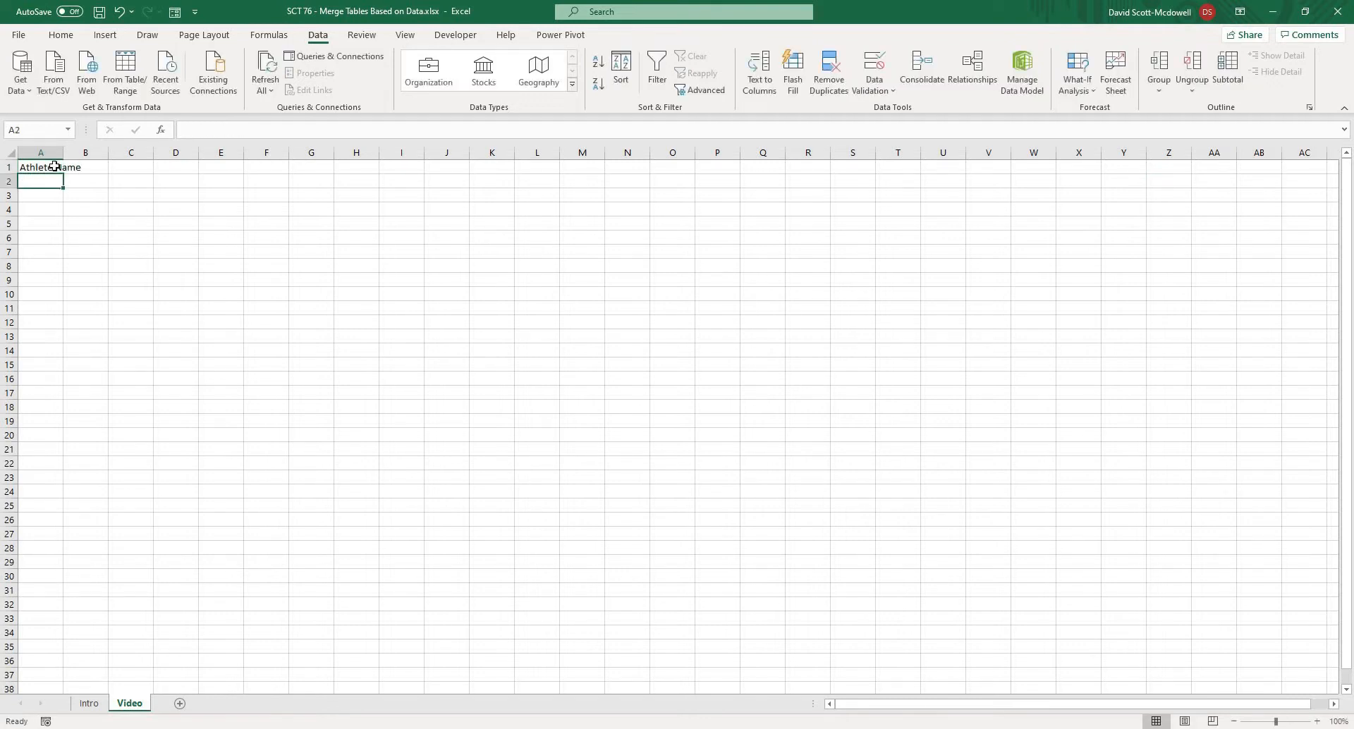
key(Up)
key(Right)
text(Date)
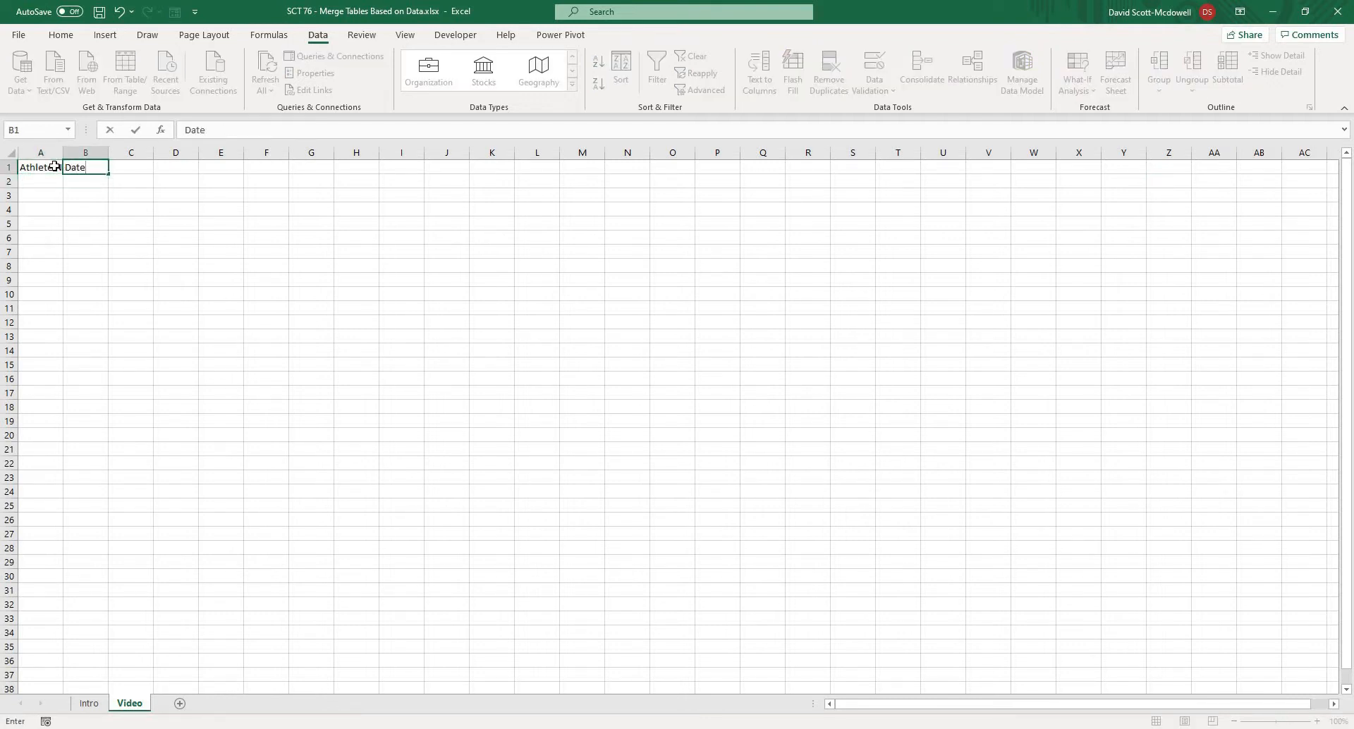
key(Tab)
text(1RM)
key(Return)
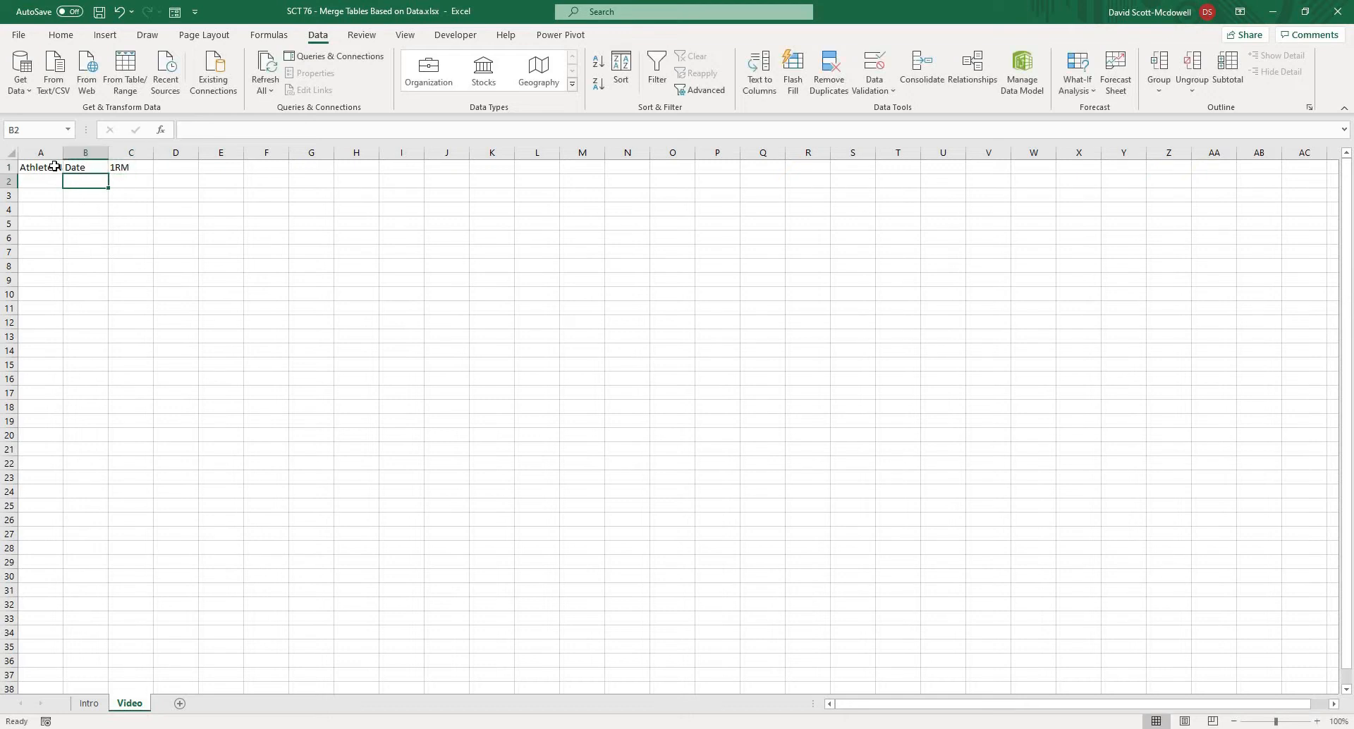
Widen columns A to C equally so the headers fit with room to spare
drag(39, 150, 178, 150)
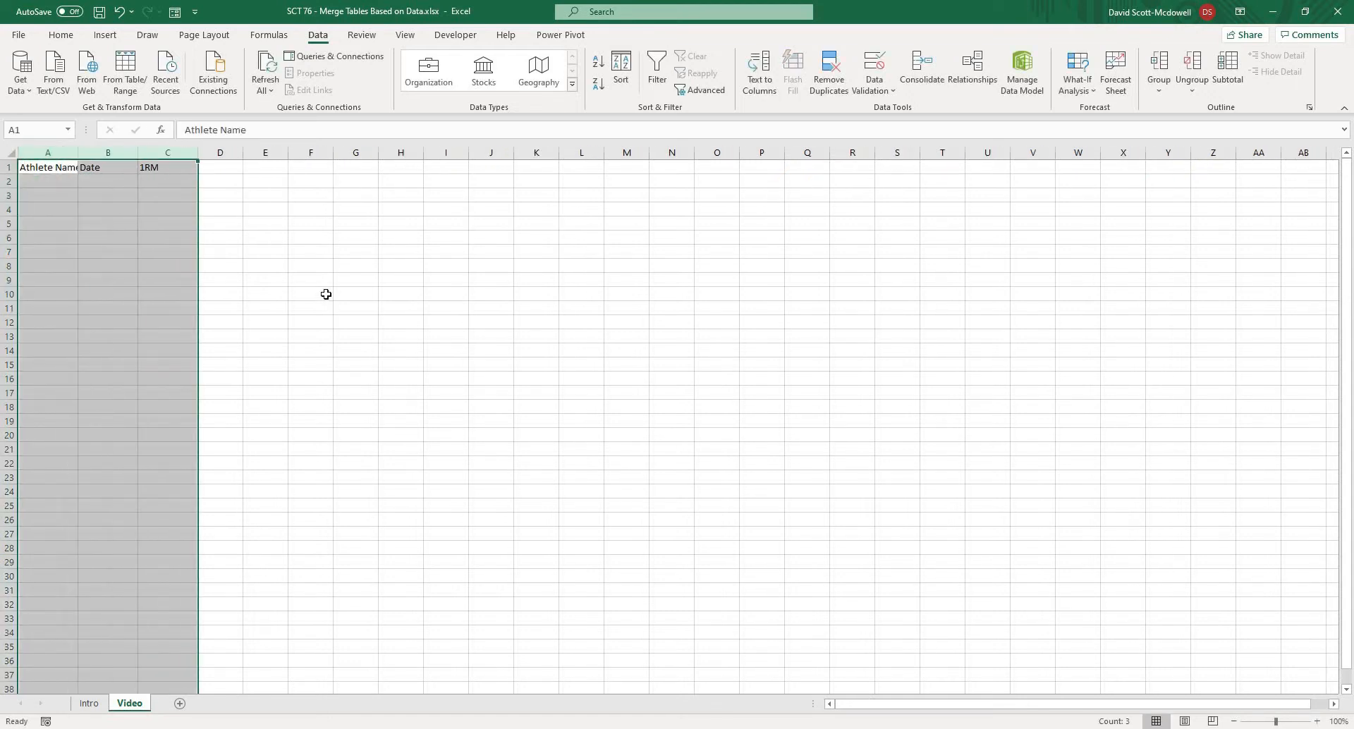
click(324, 293)
drag(48, 151, 250, 151)
click(67, 223)
Format the range A1:C4 as a table with headers, using the light grey banded style
drag(49, 173, 299, 212)
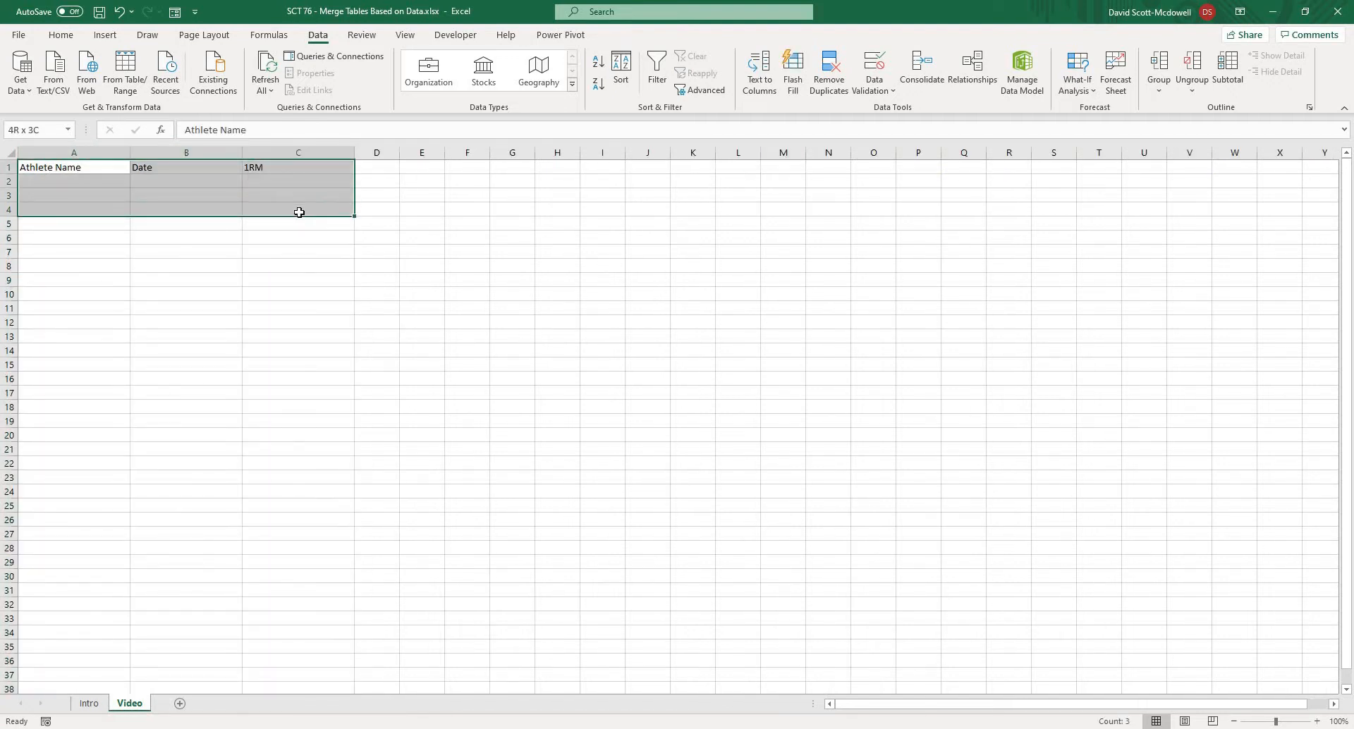
click(61, 35)
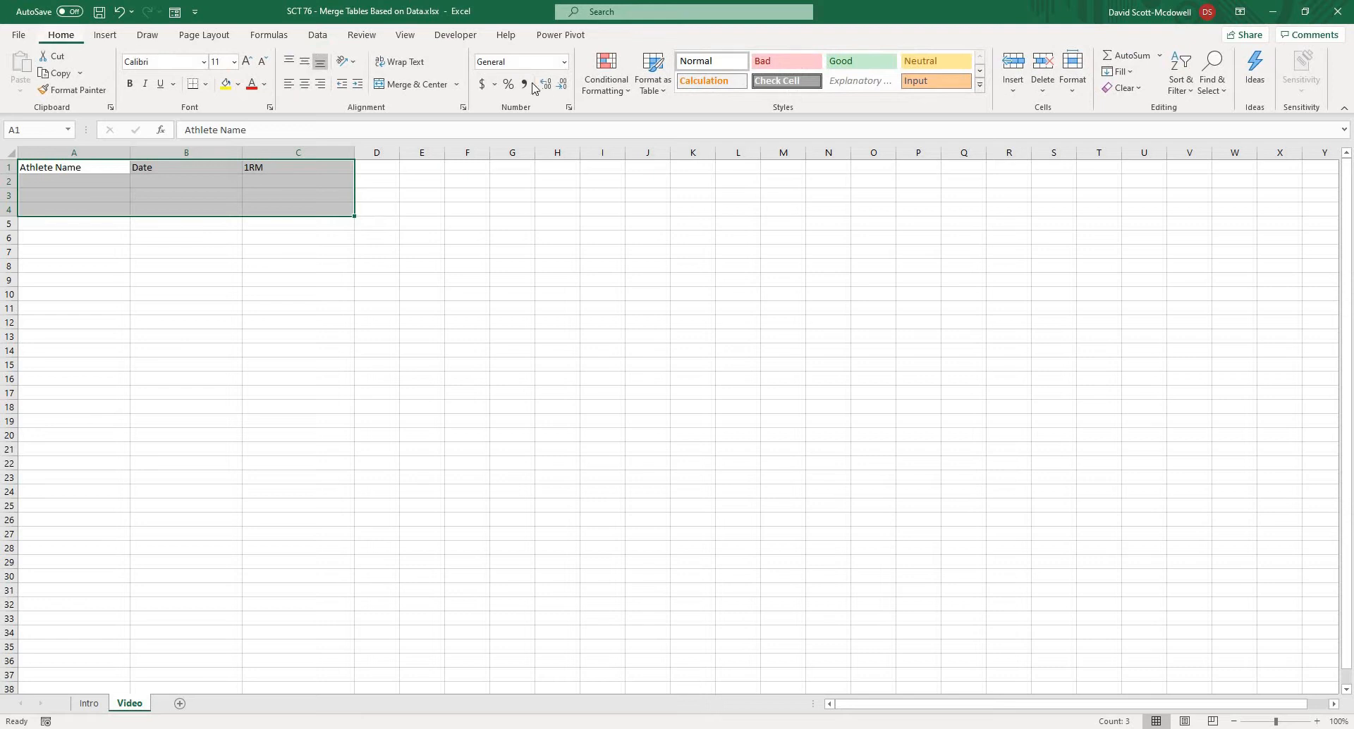
click(655, 91)
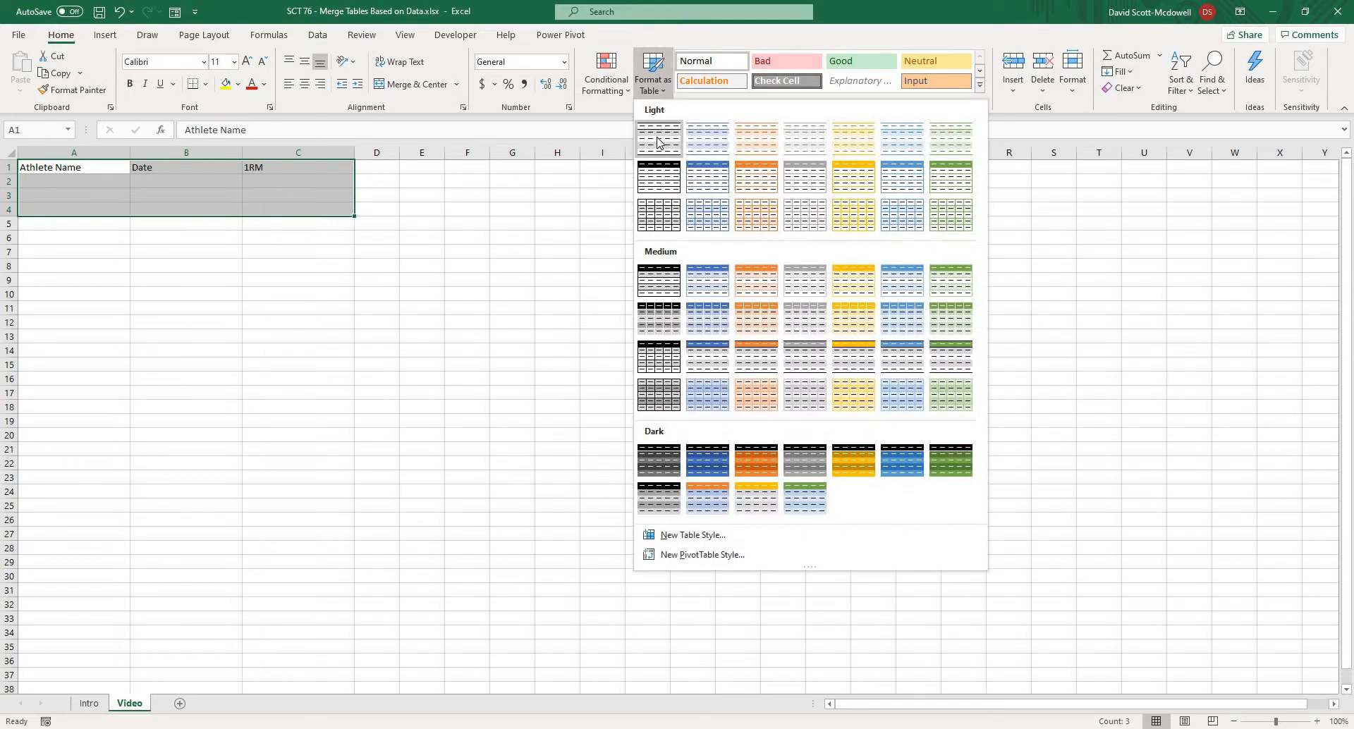
click(657, 141)
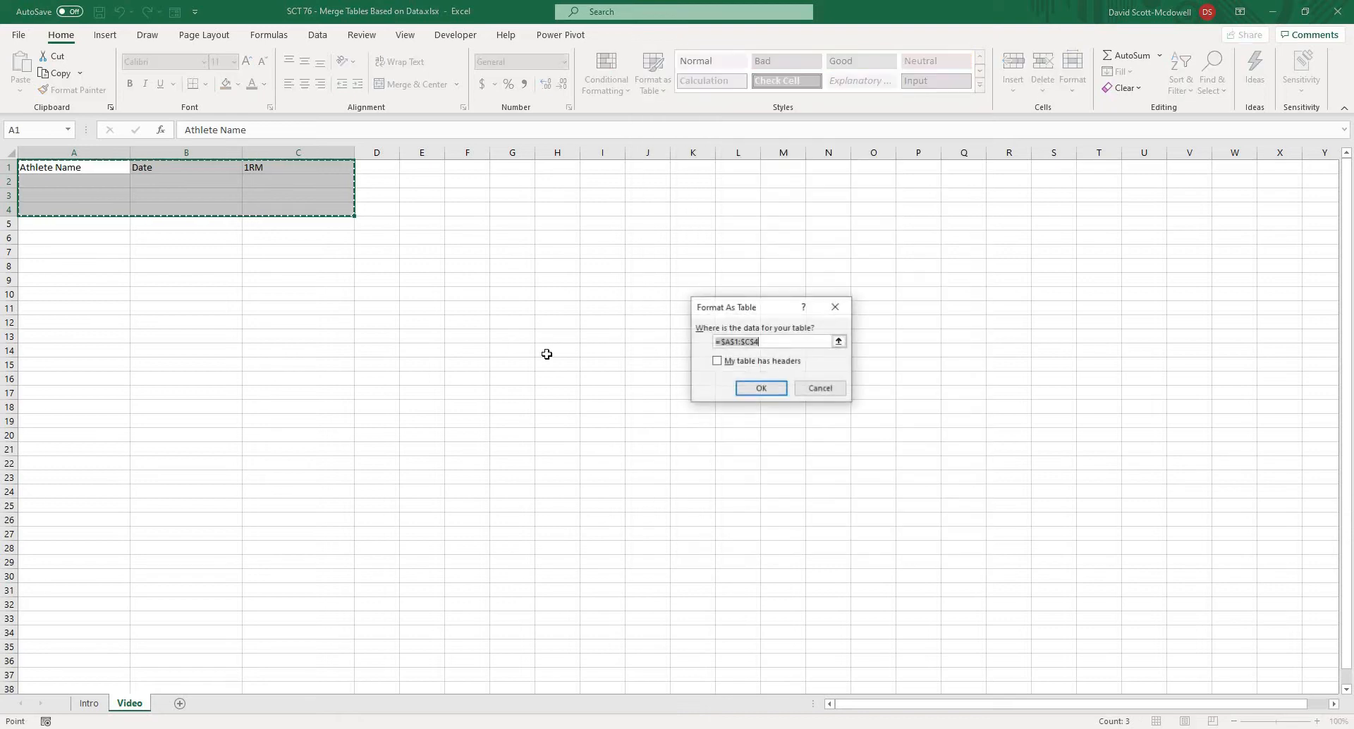
click(732, 363)
click(755, 388)
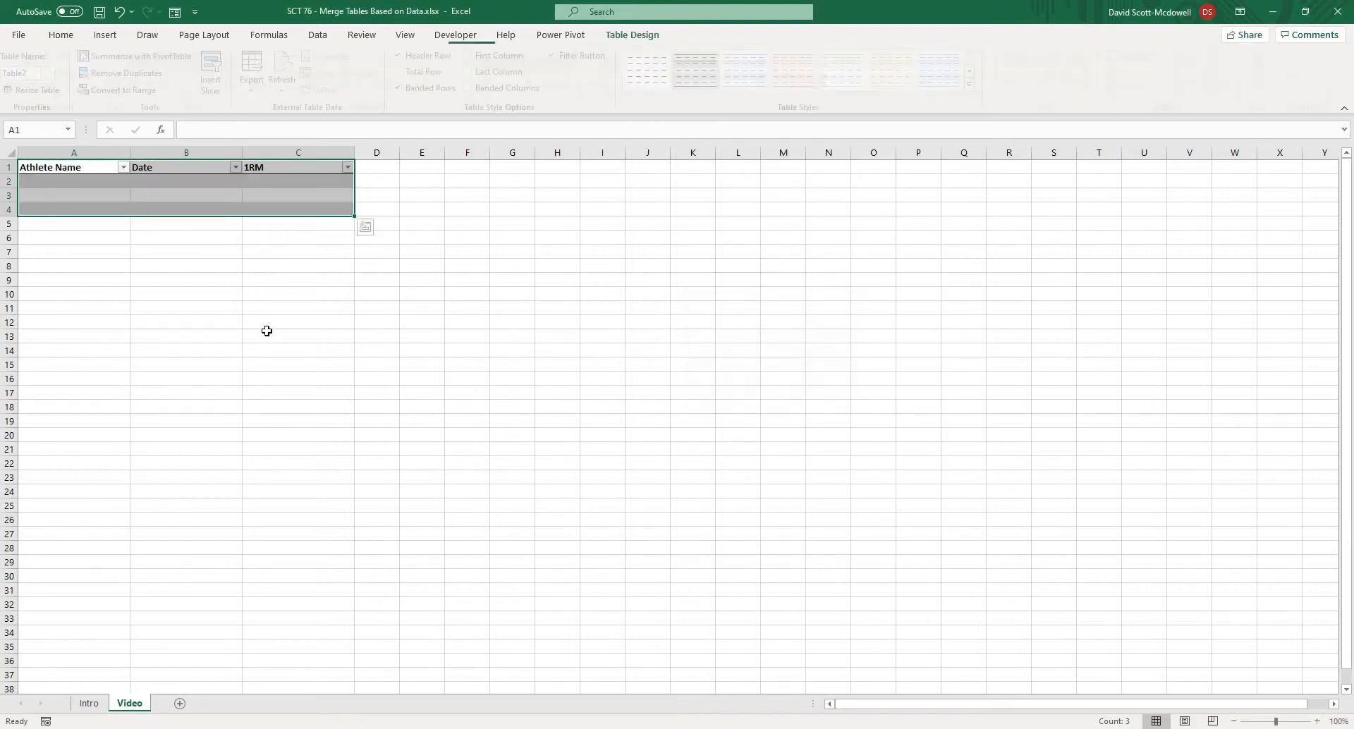
click(268, 335)
Name the new table TBLDATA1RM
click(63, 167)
click(631, 35)
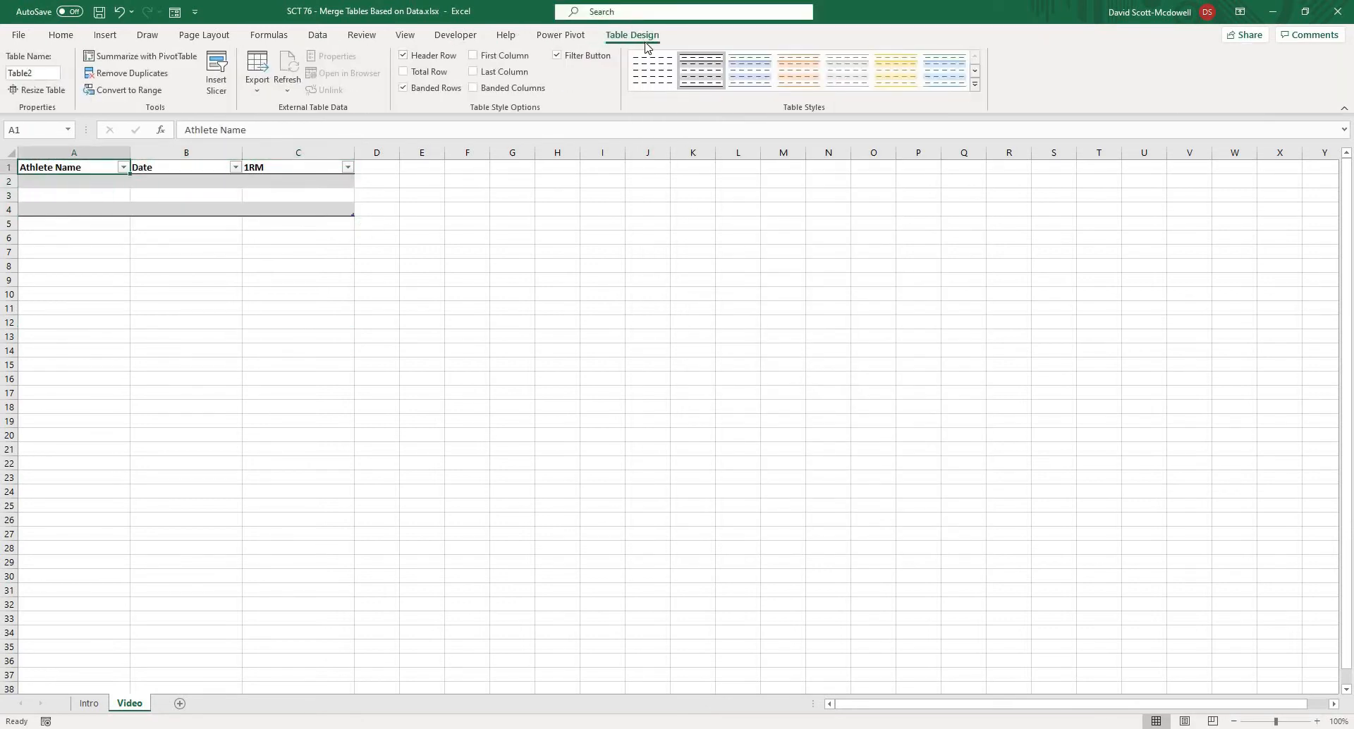
click(55, 69)
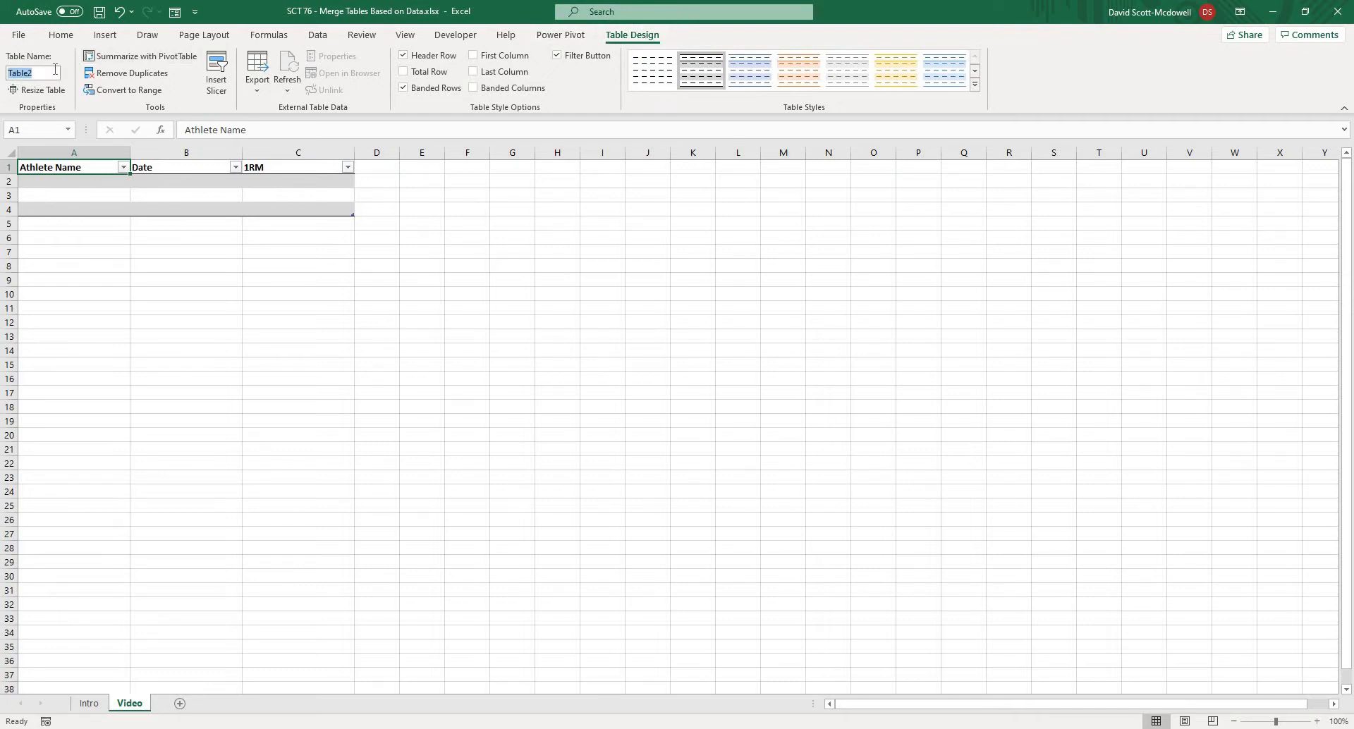
text(TBLDATA1RM)
Fill the Athlete Name cells A2 to A6 with athlete 1
click(51, 182)
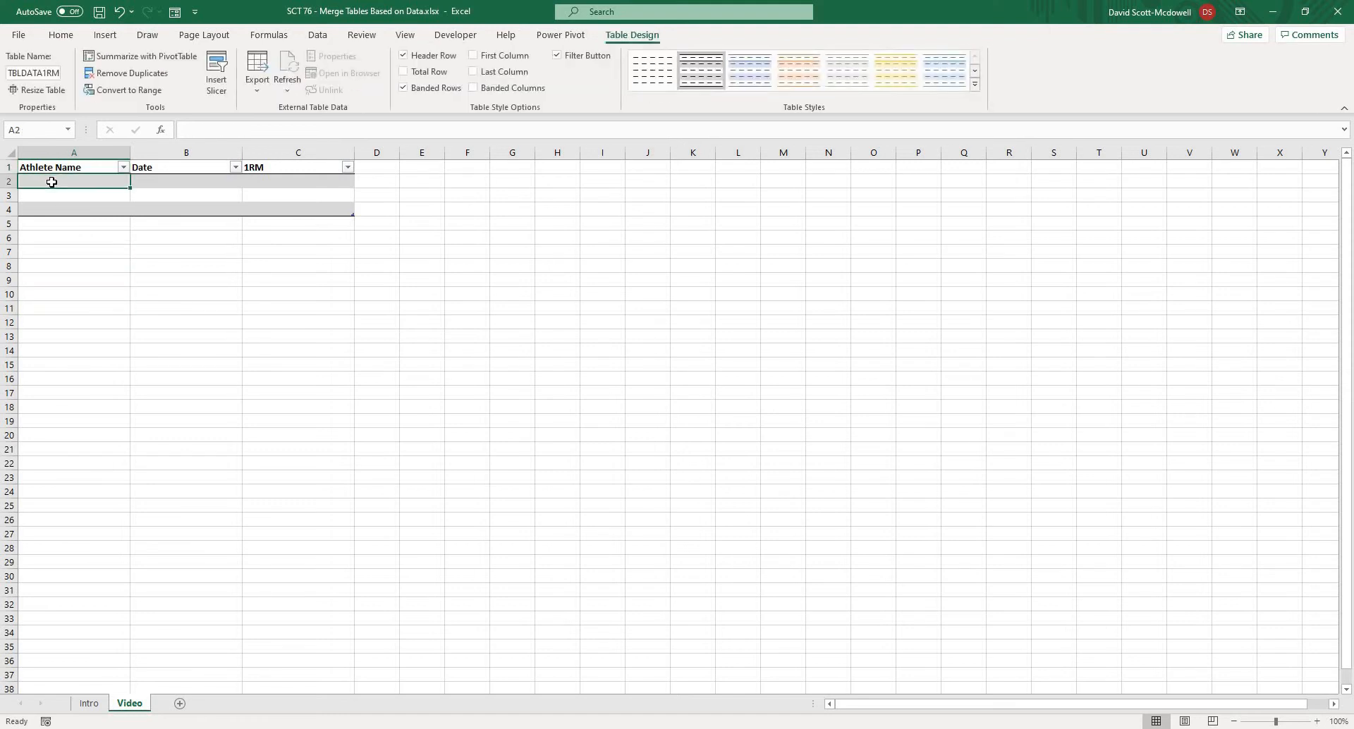
text(athlete 1)
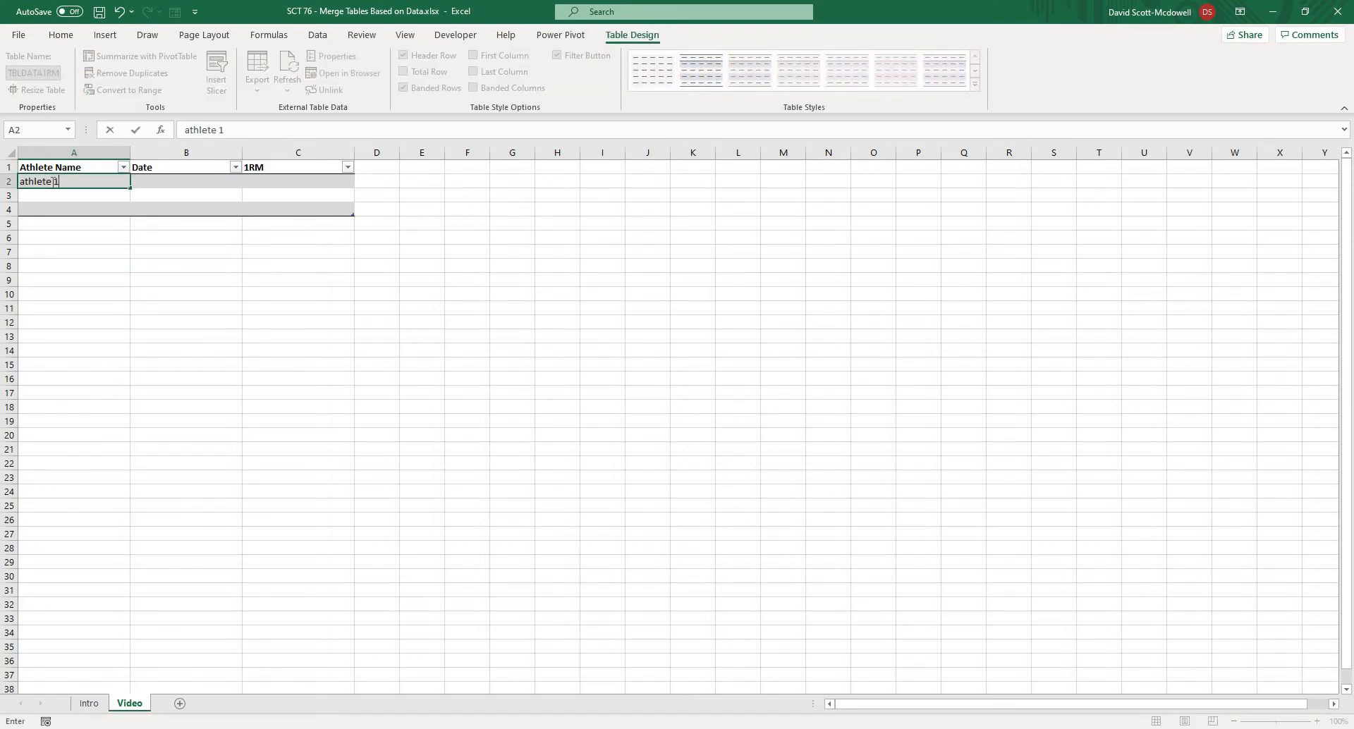
key(Return)
text(athlete 1)
key(Return)
text(athlete 1)
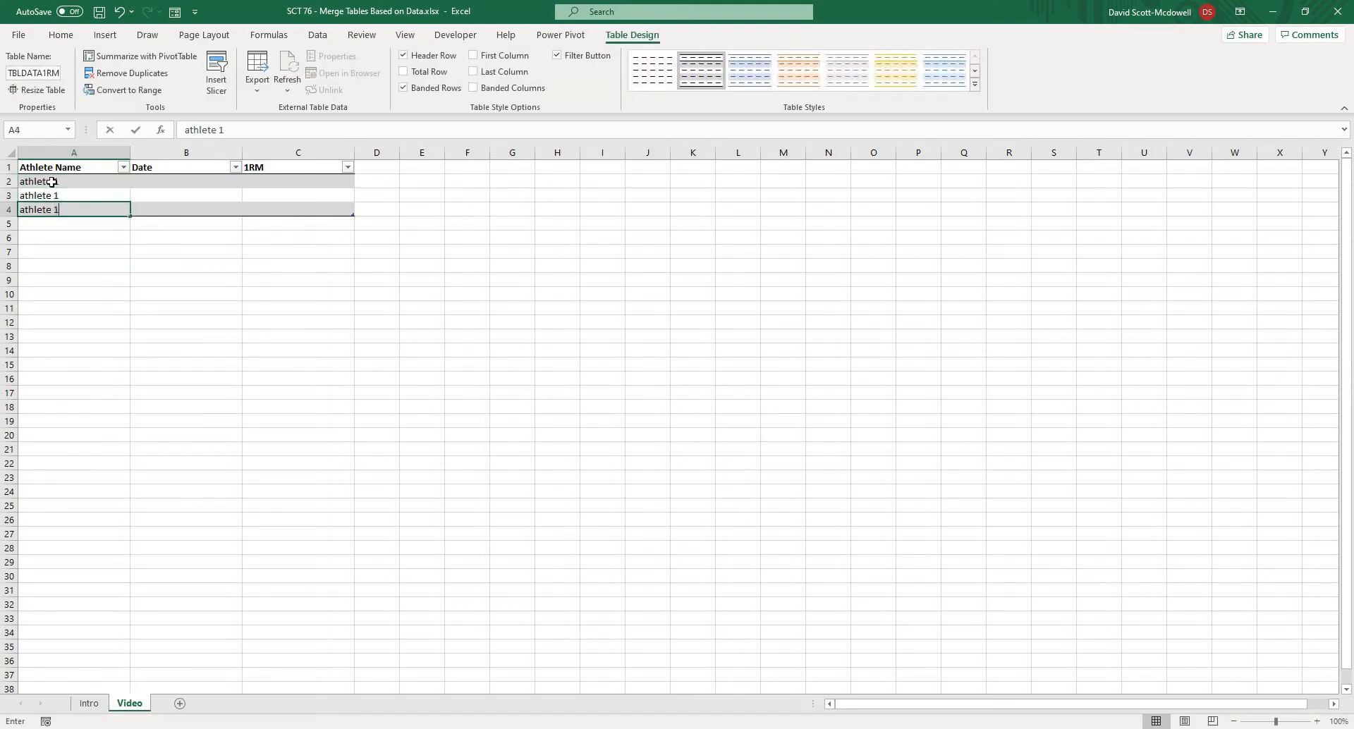
key(Return)
text(athlete 1)
key(Return)
text(athlete 1)
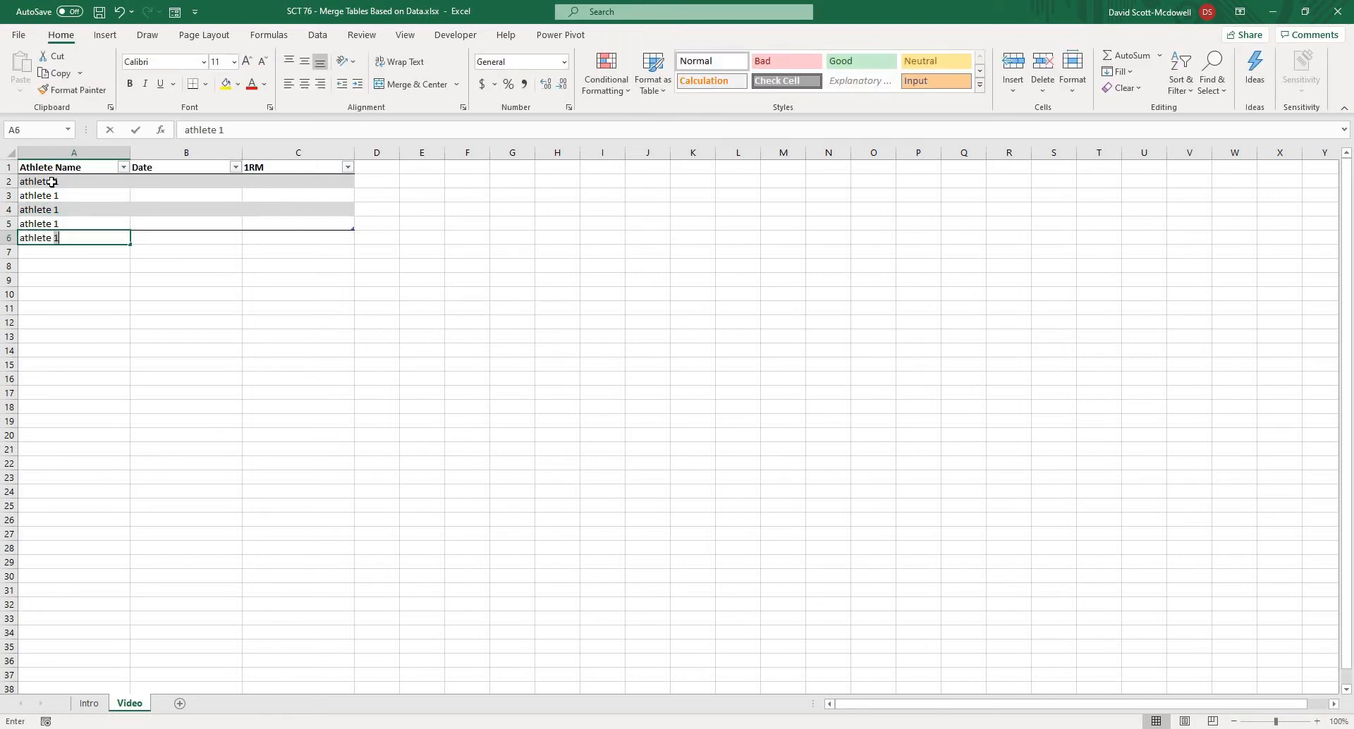
key(Return)
Fill the Athlete Name cells A7 to A10 with athlete 2
text(athlete 1)
key(BackSpace)
key(BackSpace)
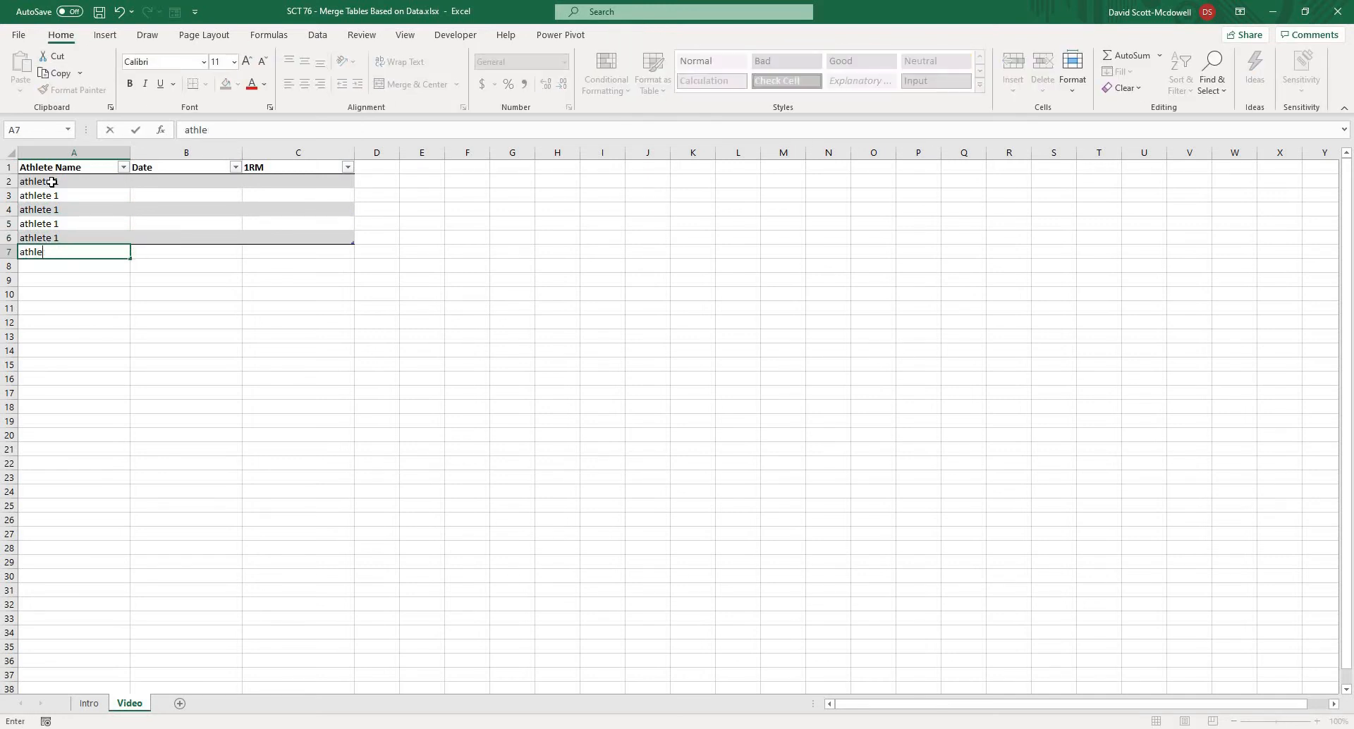
text(let)
key(BackSpace)
key(BackSpace)
text(te 2)
key(Return)
text(athlete 2)
key(Return)
text(athlete 2)
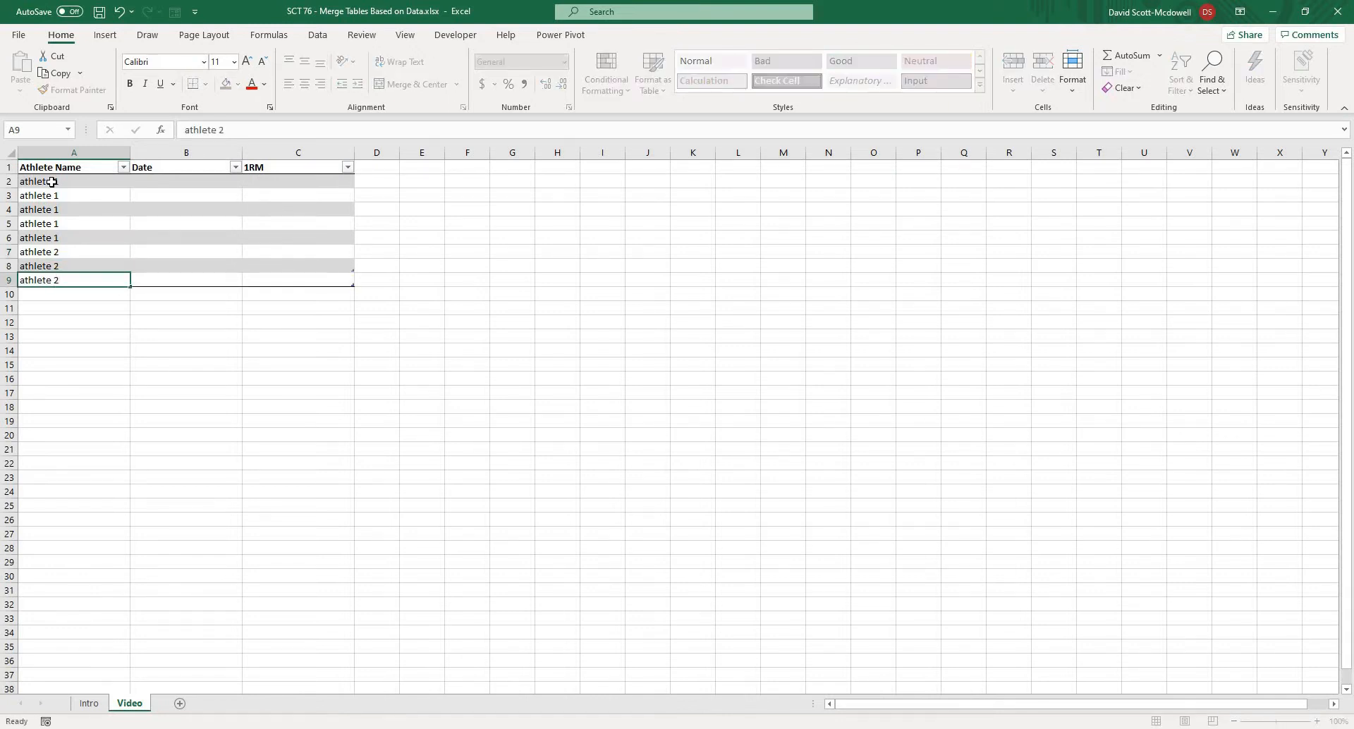
key(Return)
text(athlete 2)
key(Return)
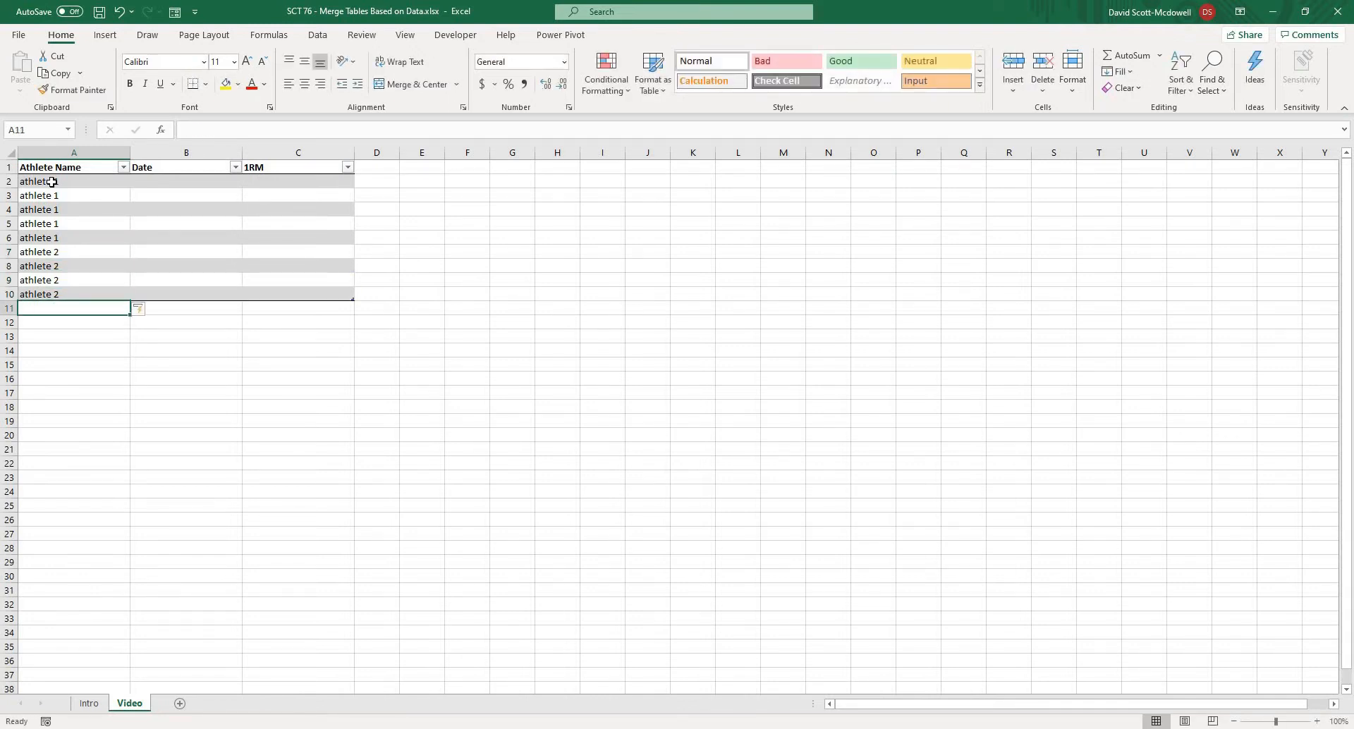
Check the athlete rows and add a fifth athlete 2 entry in cell A11
click(56, 195)
click(63, 212)
key(Down)
key(Down)
key(Down)
key(Down)
key(Down)
key(Down)
key(Down)
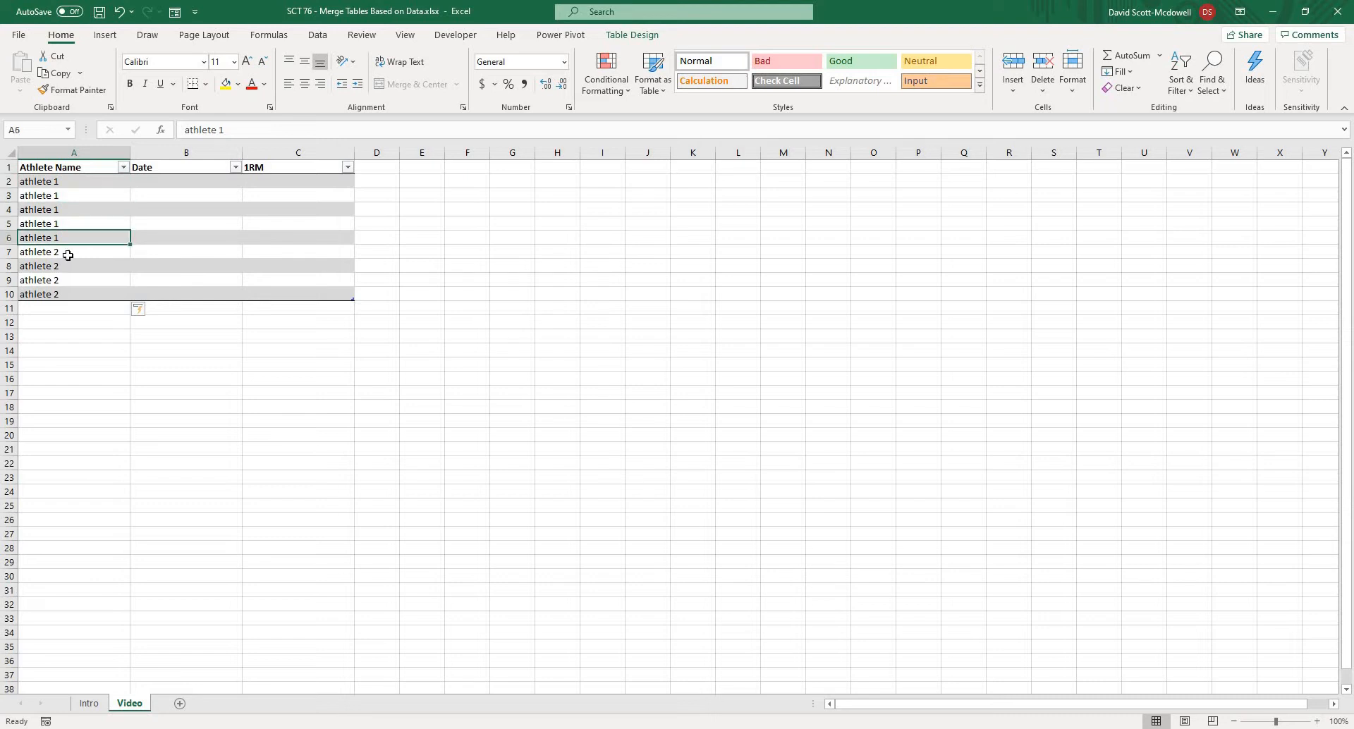
text(athe)
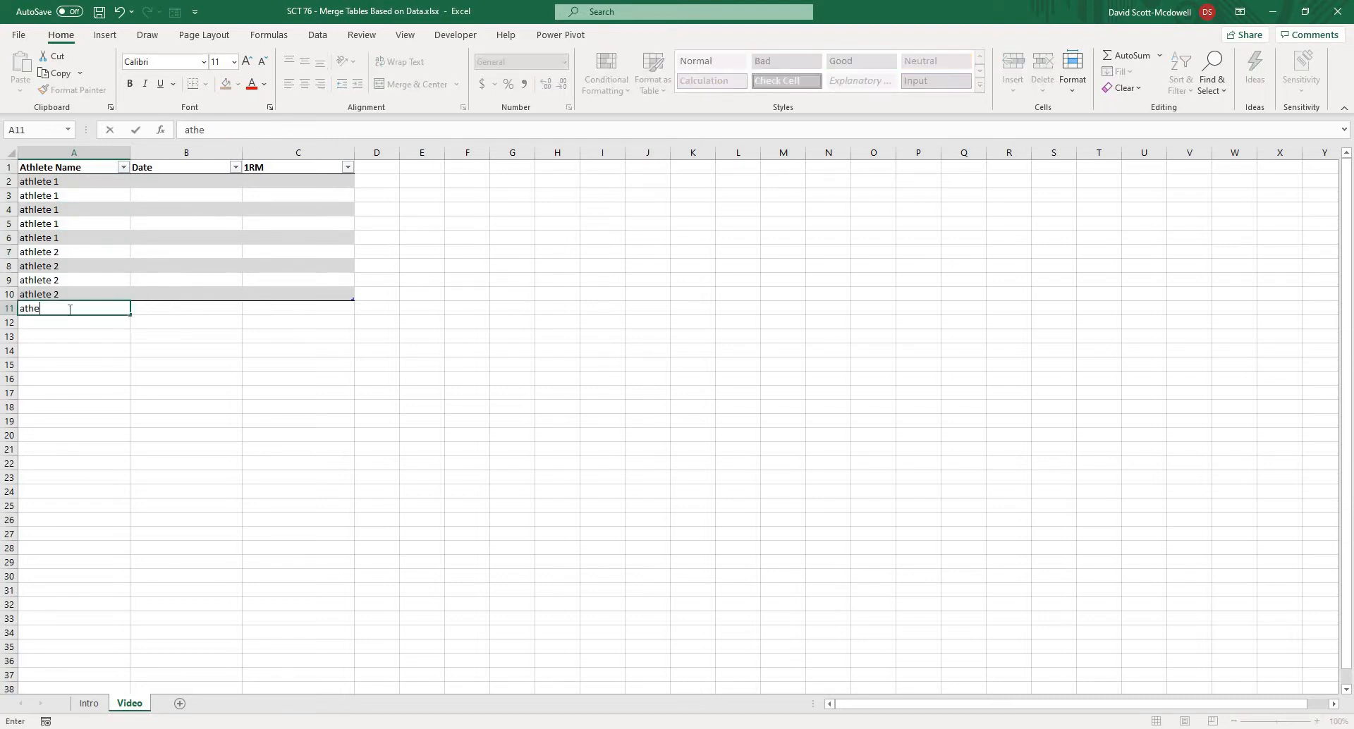
text(lte lete 2)
key(Return)
Enter the consecutive dates 1/1/2020 to 1/5/2020 in cells B2 to B6 for athlete 1
click(172, 184)
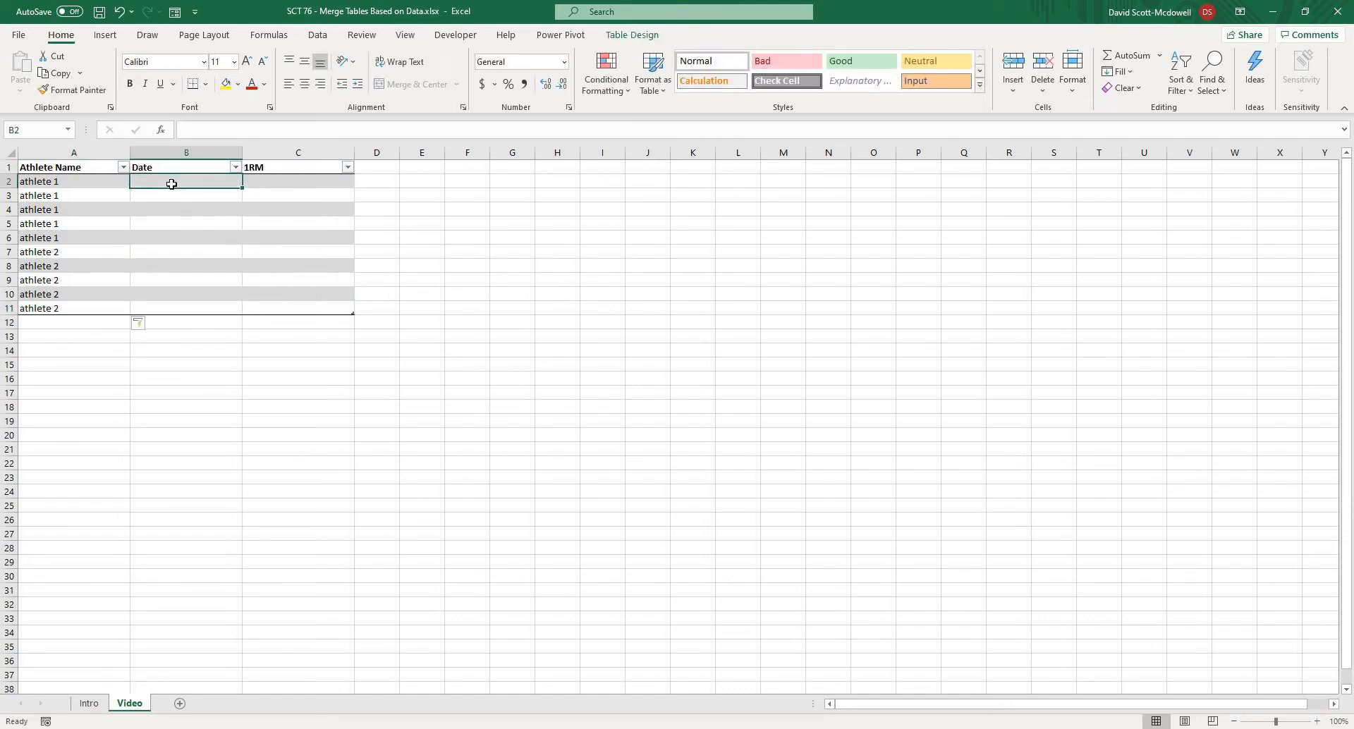
text(1/1/20)
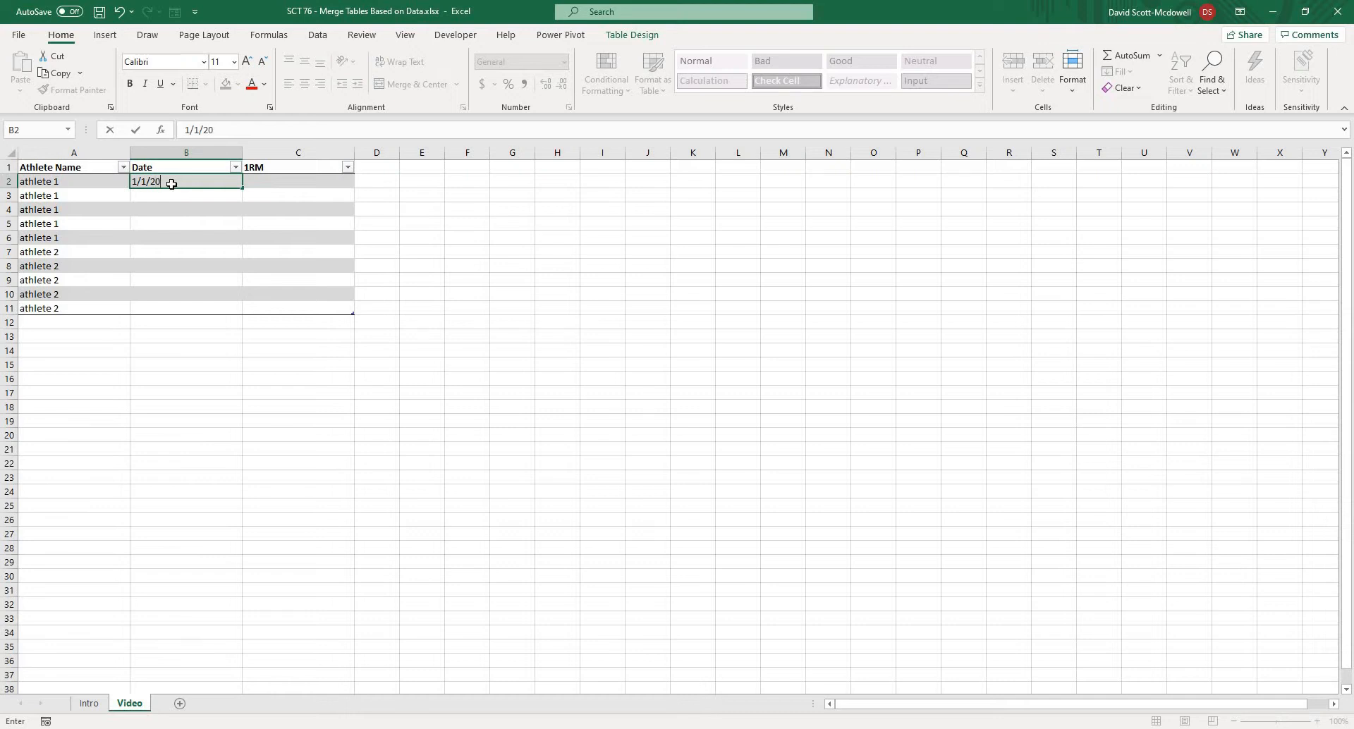
key(Return)
text(1/2/)
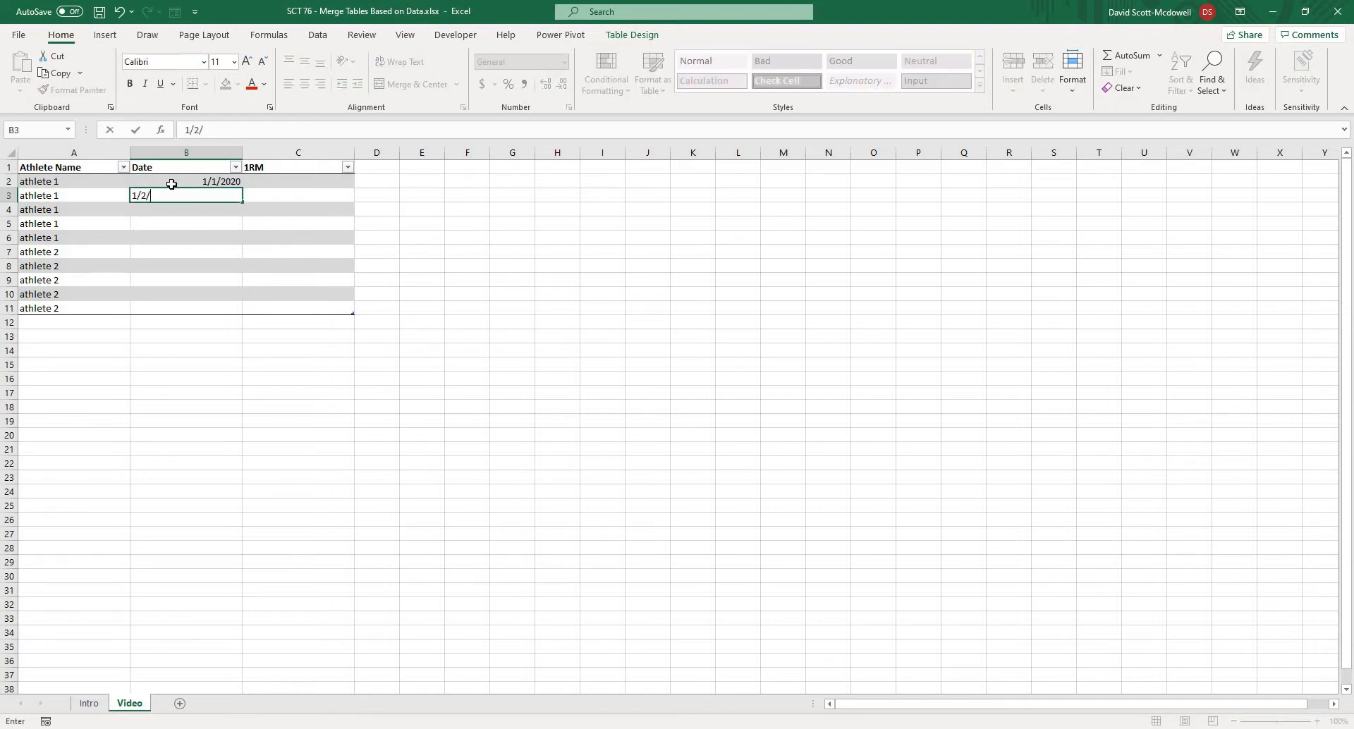
text(10)
key(Return)
text(1/)
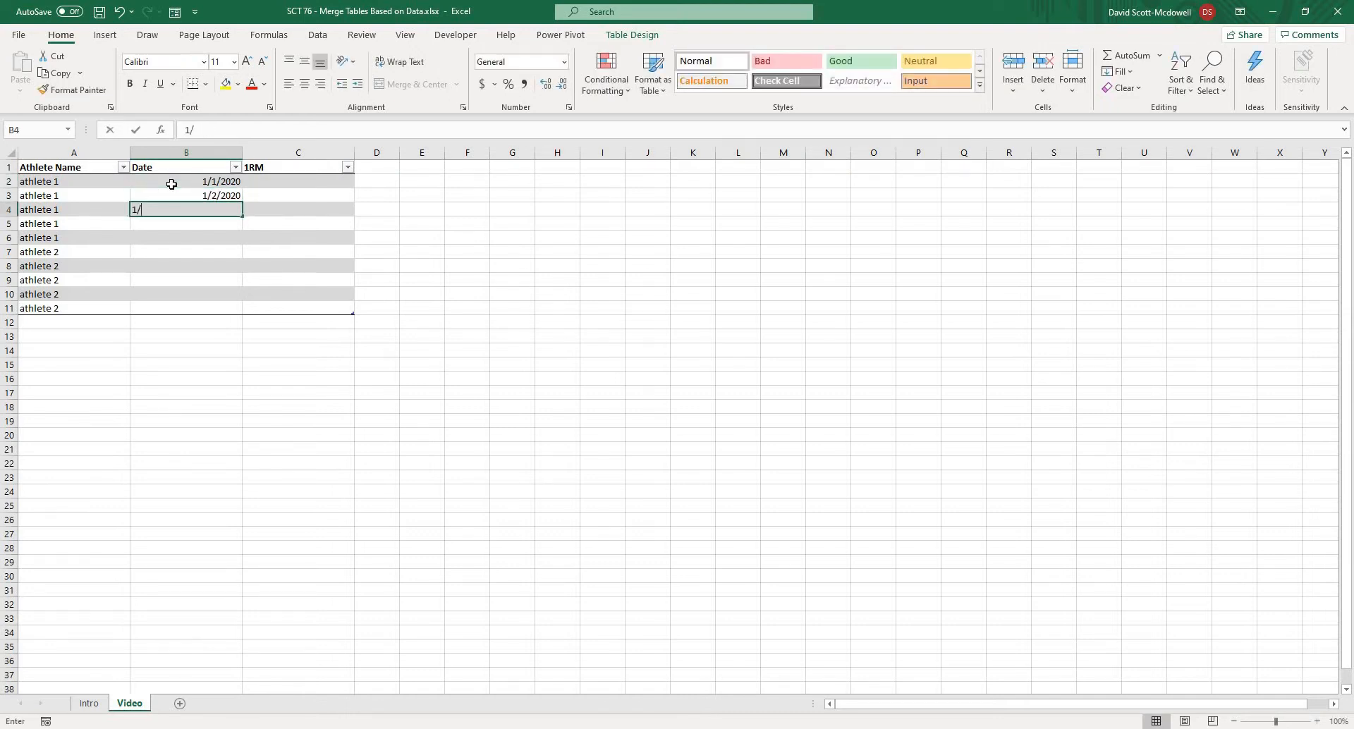
text(2/20)
key(Return)
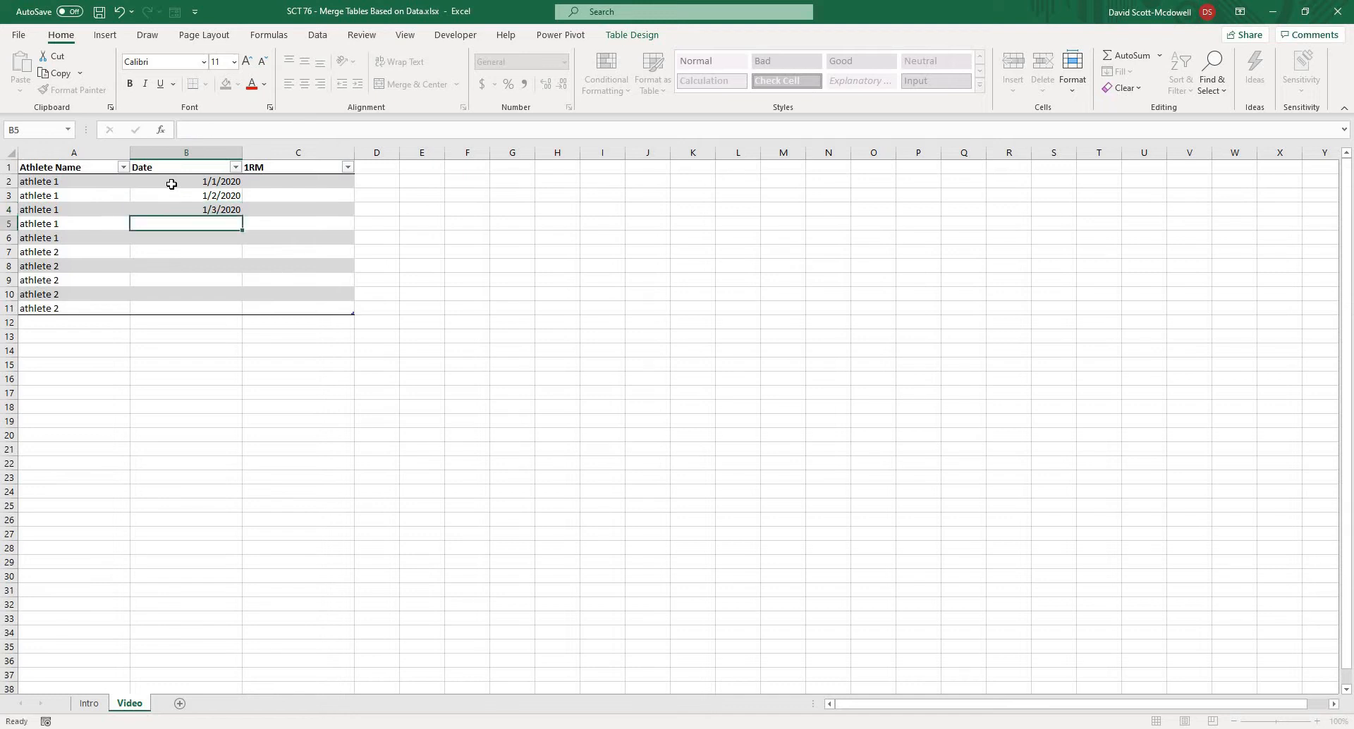
text(1/4/20)
key(Return)
text(1/5)
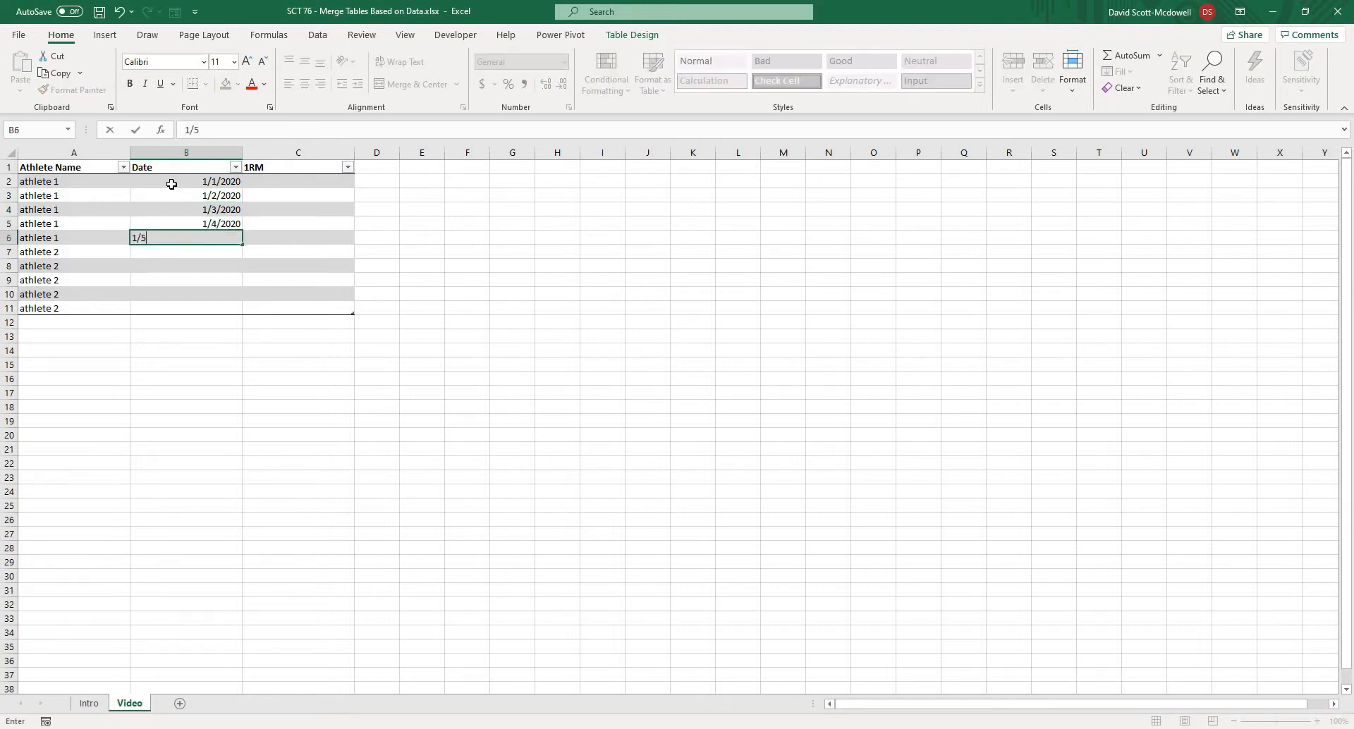
text(/20)
key(Return)
Copy the five dates in B2:B6 to athlete 2's rows, B7:B11
drag(172, 184, 176, 238)
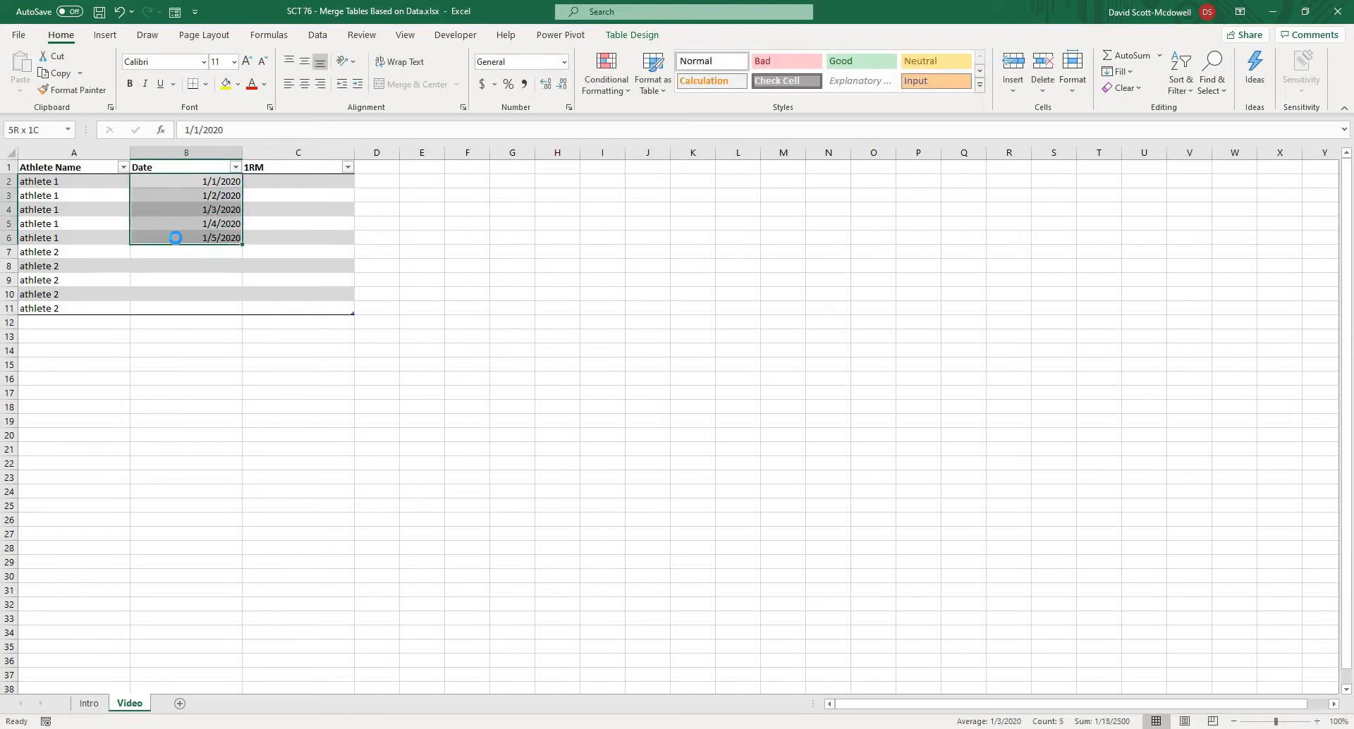
key(ctrl+c)
click(176, 251)
key(ctrl+v)
click(598, 305)
click(341, 226)
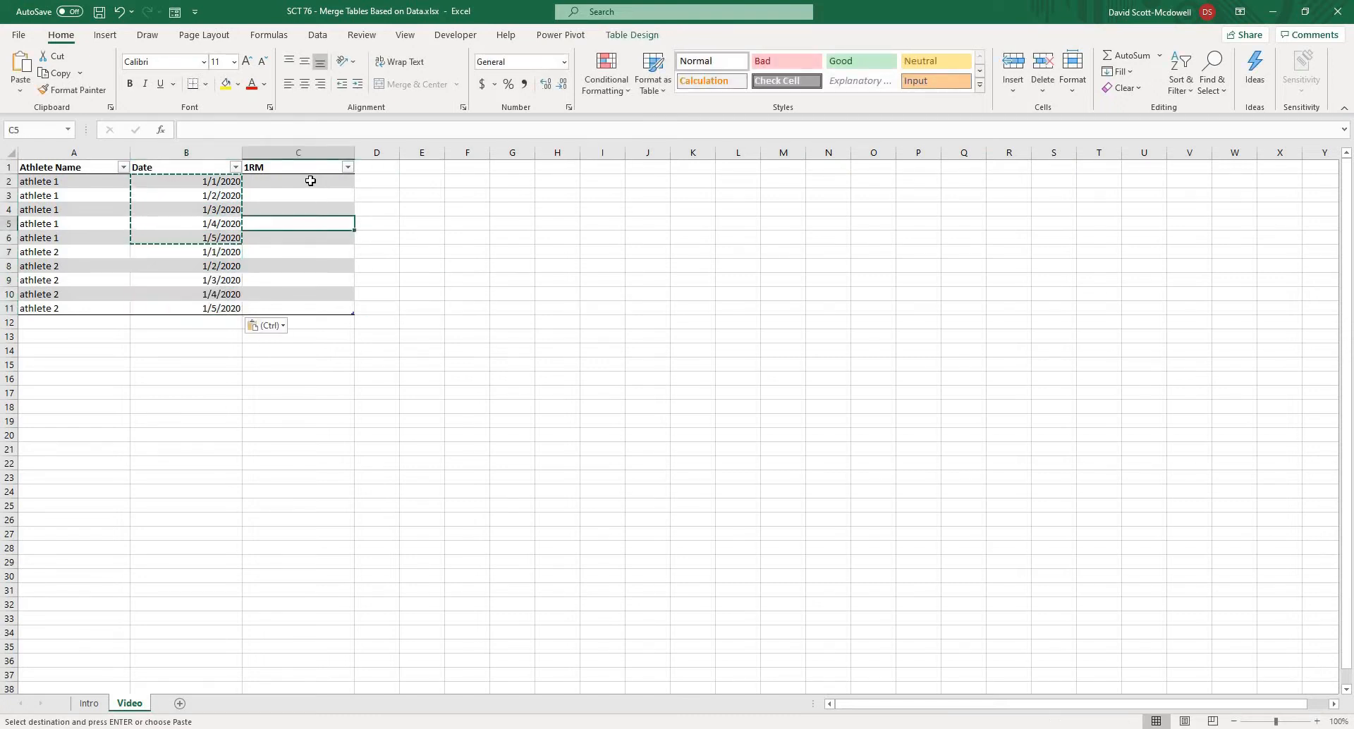
Enter athlete 1's 1RM values 100, 110, 120, 130 and 140 in cells C2 to C6
key(Escape)
click(315, 184)
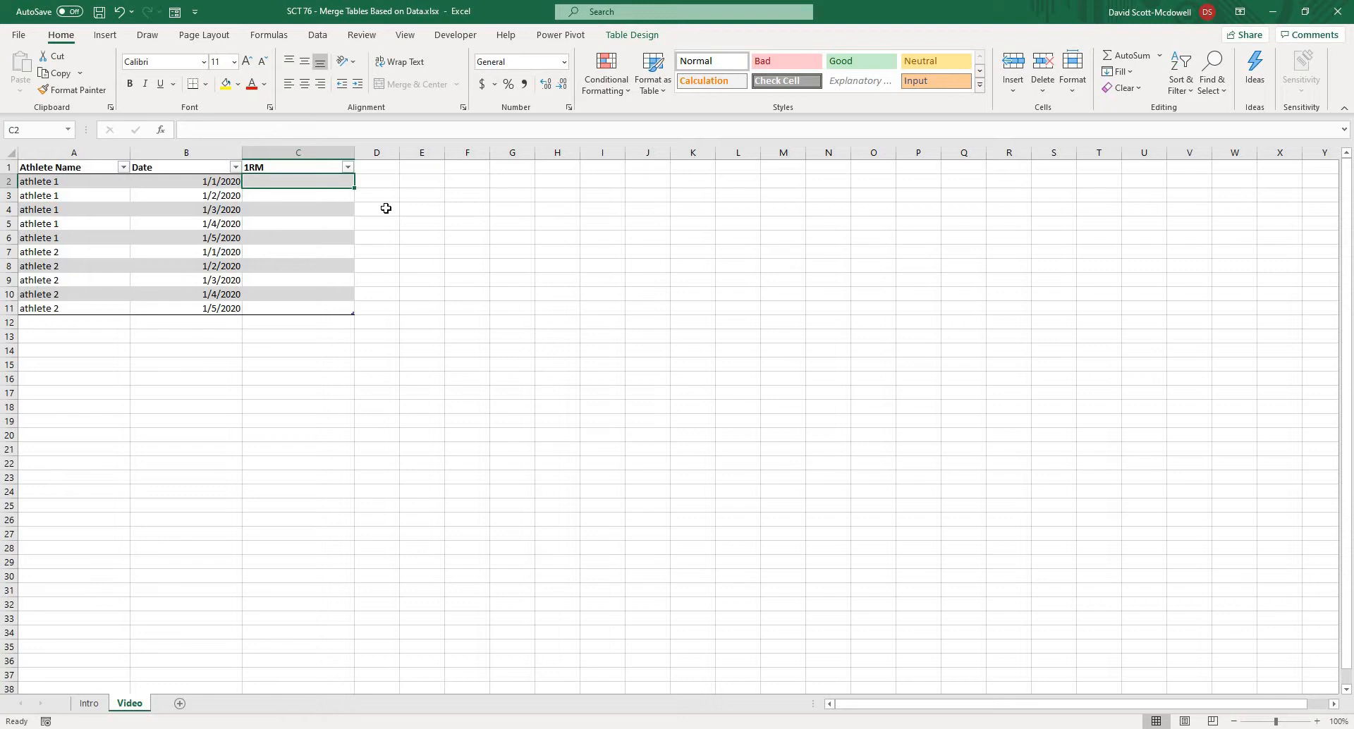
text(100)
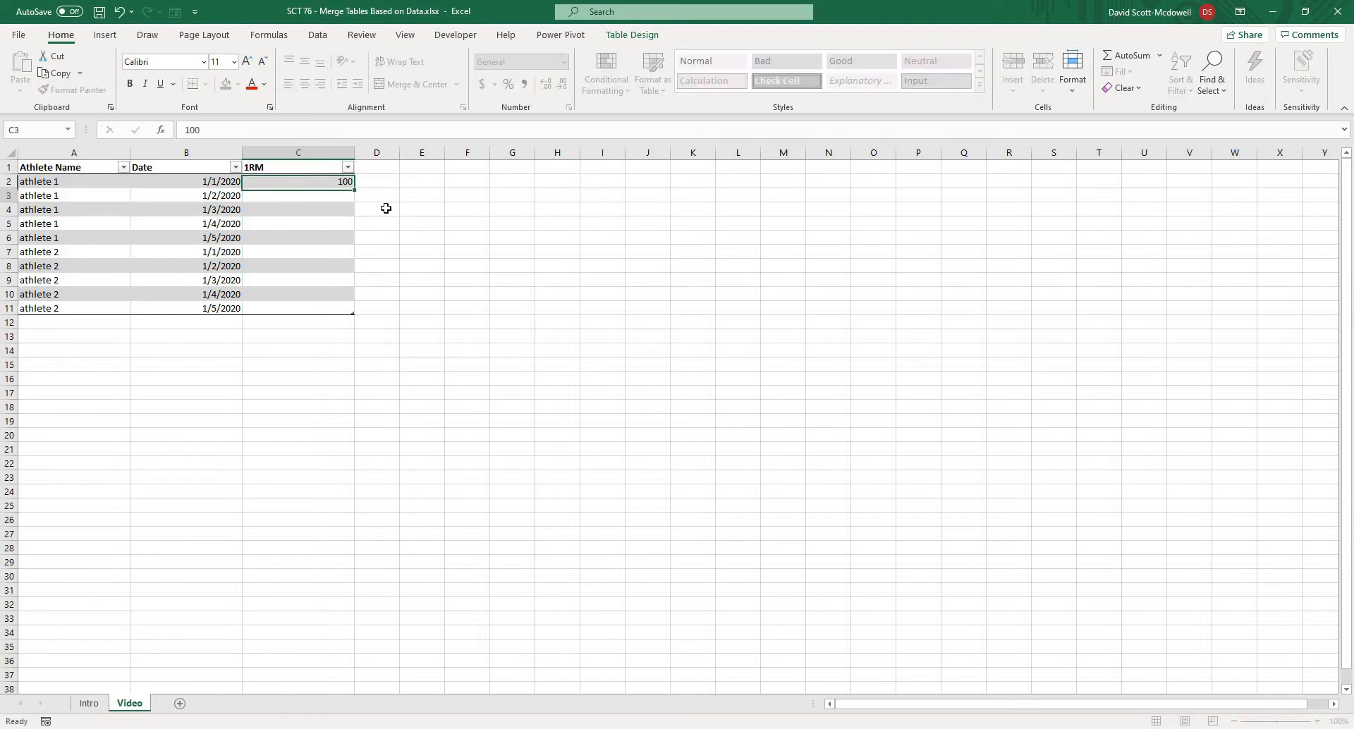
key(Return)
text(110)
key(Return)
text(120)
key(Return)
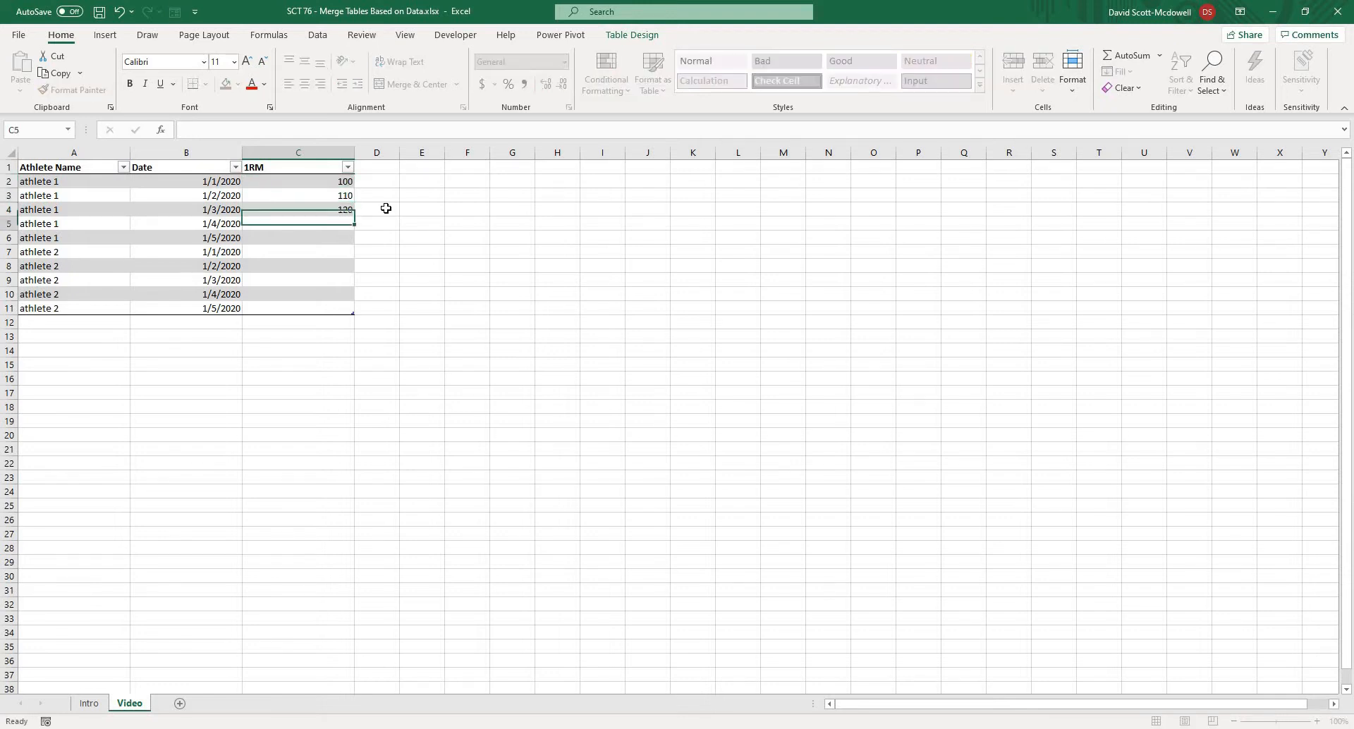
text(130)
key(Return)
text(140)
key(Return)
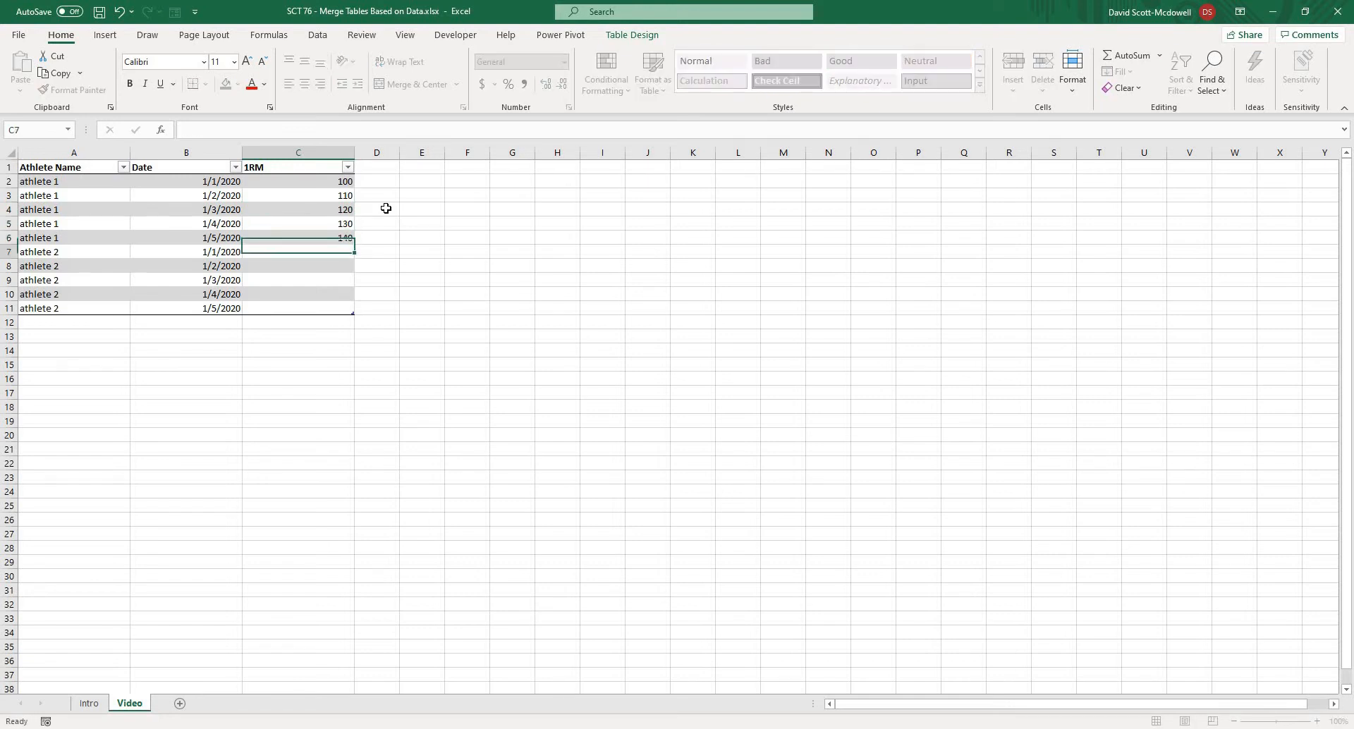
text(150)
key(Return)
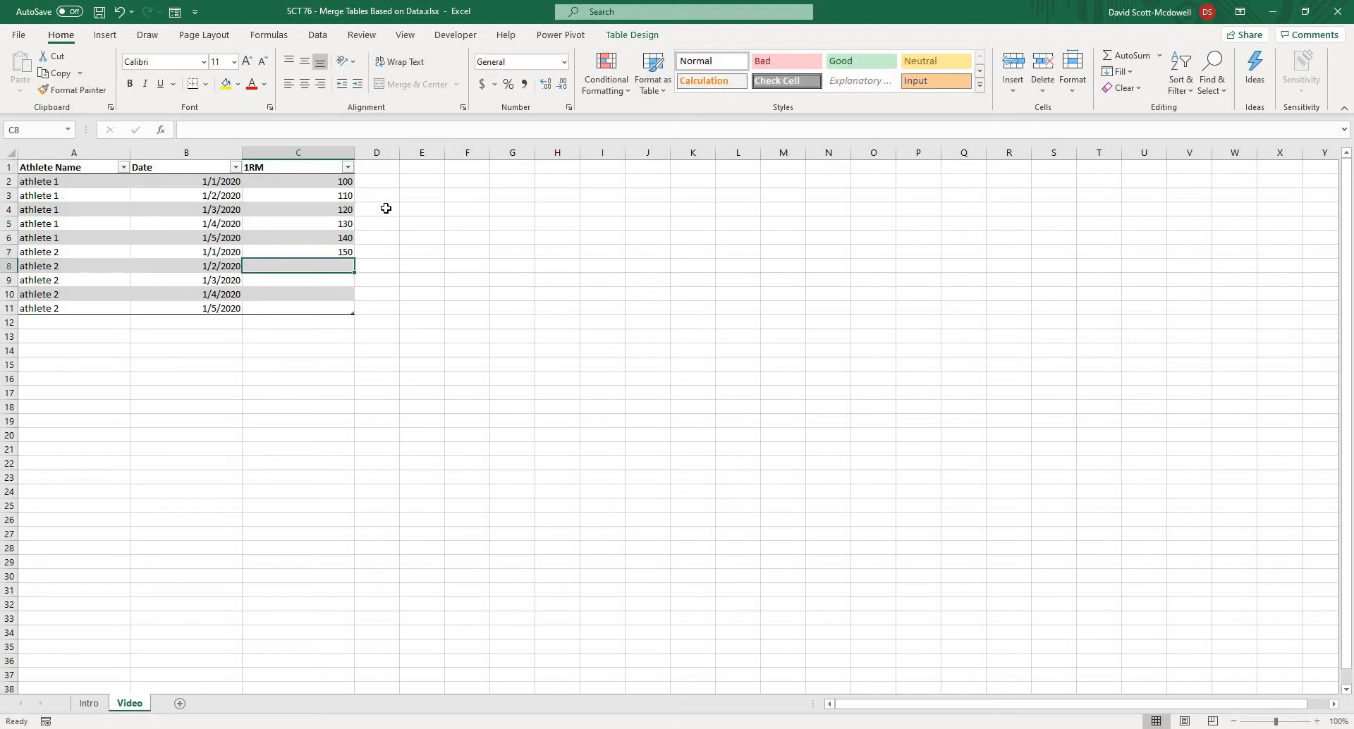
key(Up)
key(Delete)
key(Up)
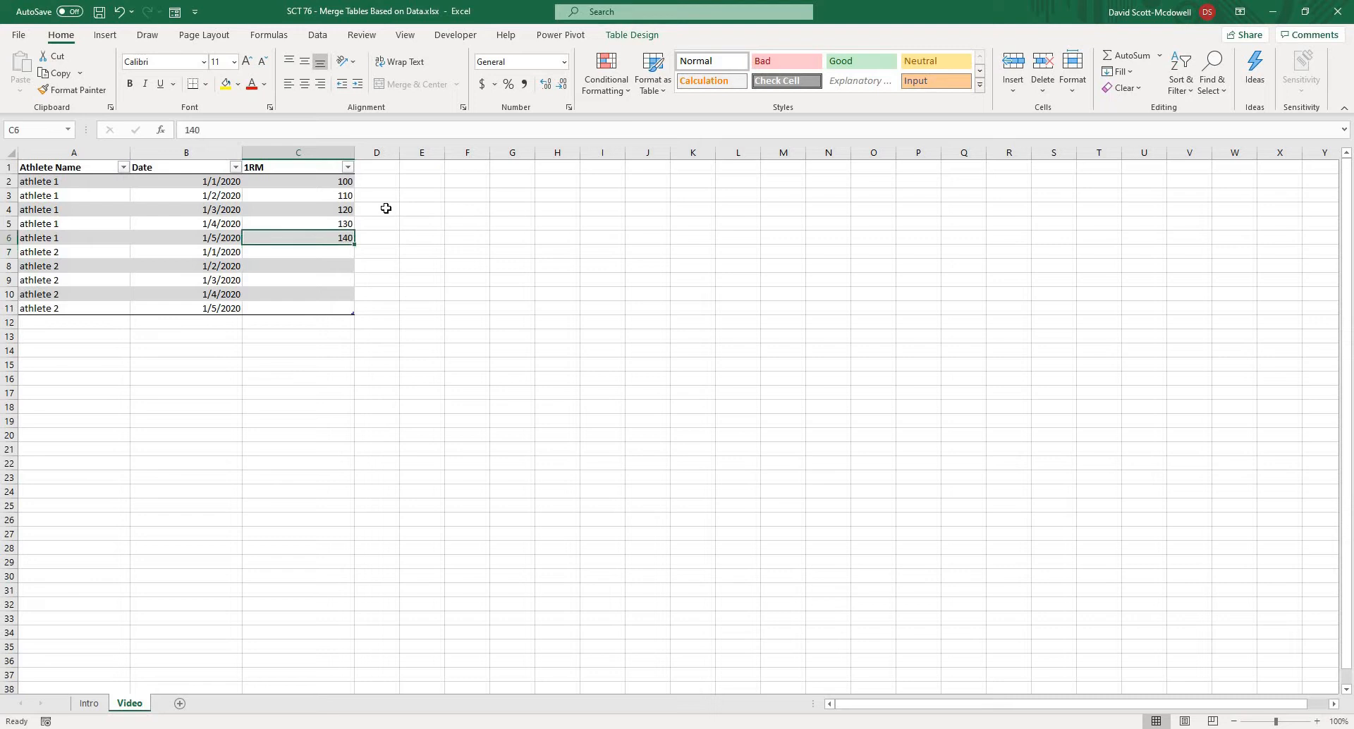
Enter athlete 2's 1RM values 200, 210, 220, 230 and 240 in cells C7 to C11
click(342, 254)
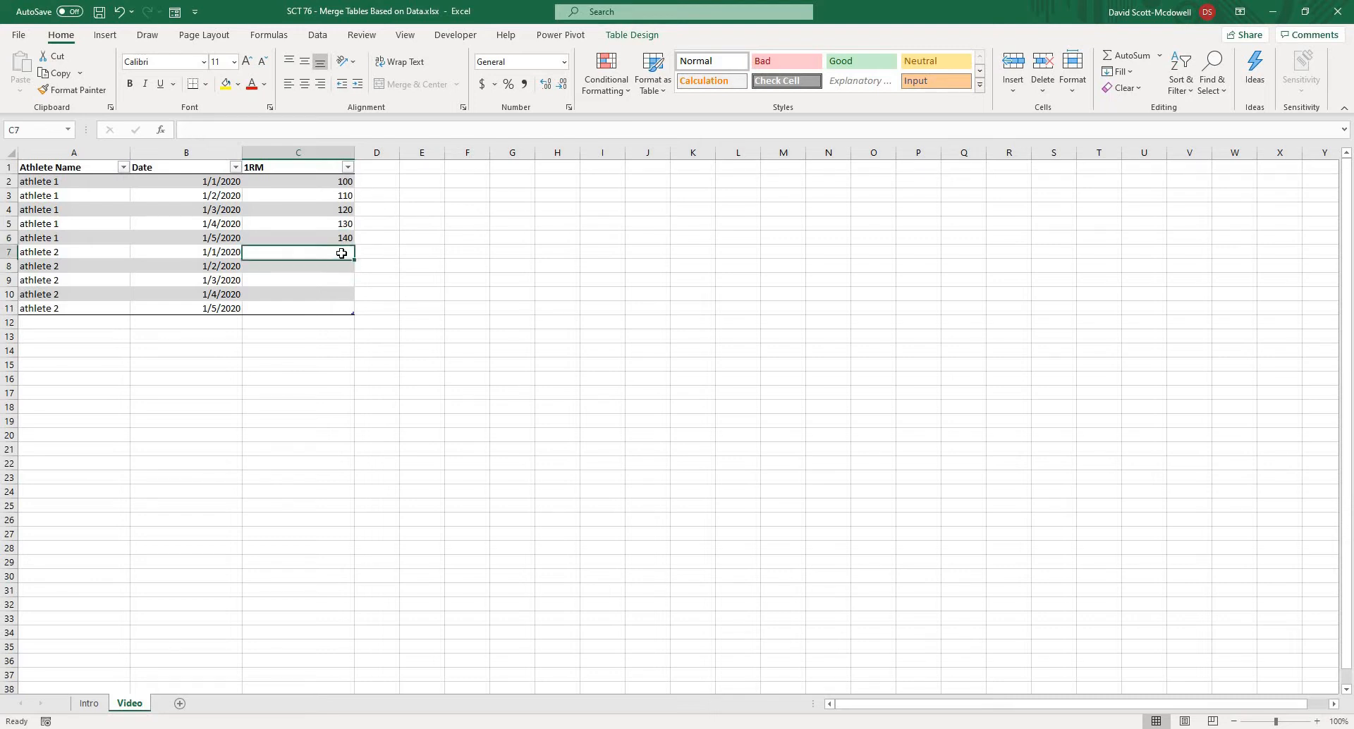
text(150)
key(Return)
text(210)
key(Return)
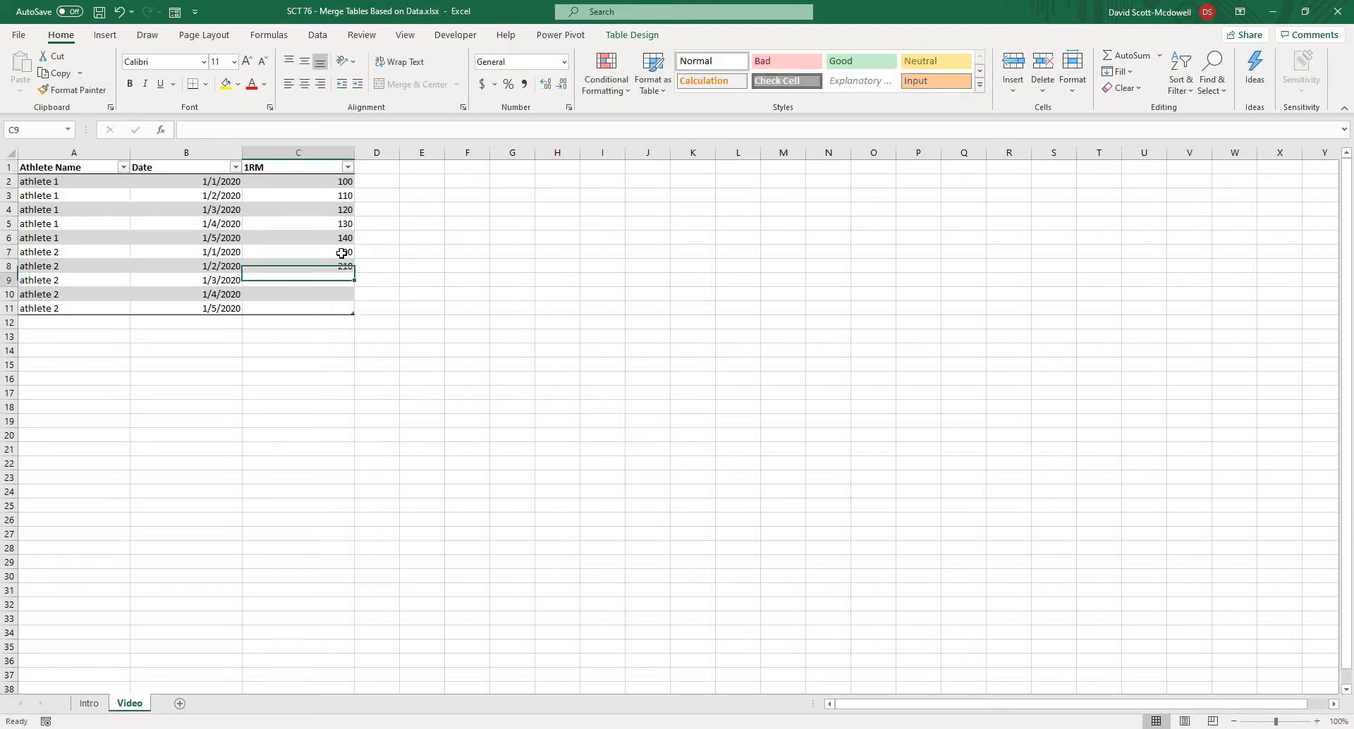
text(220)
key(Return)
text(230)
key(Return)
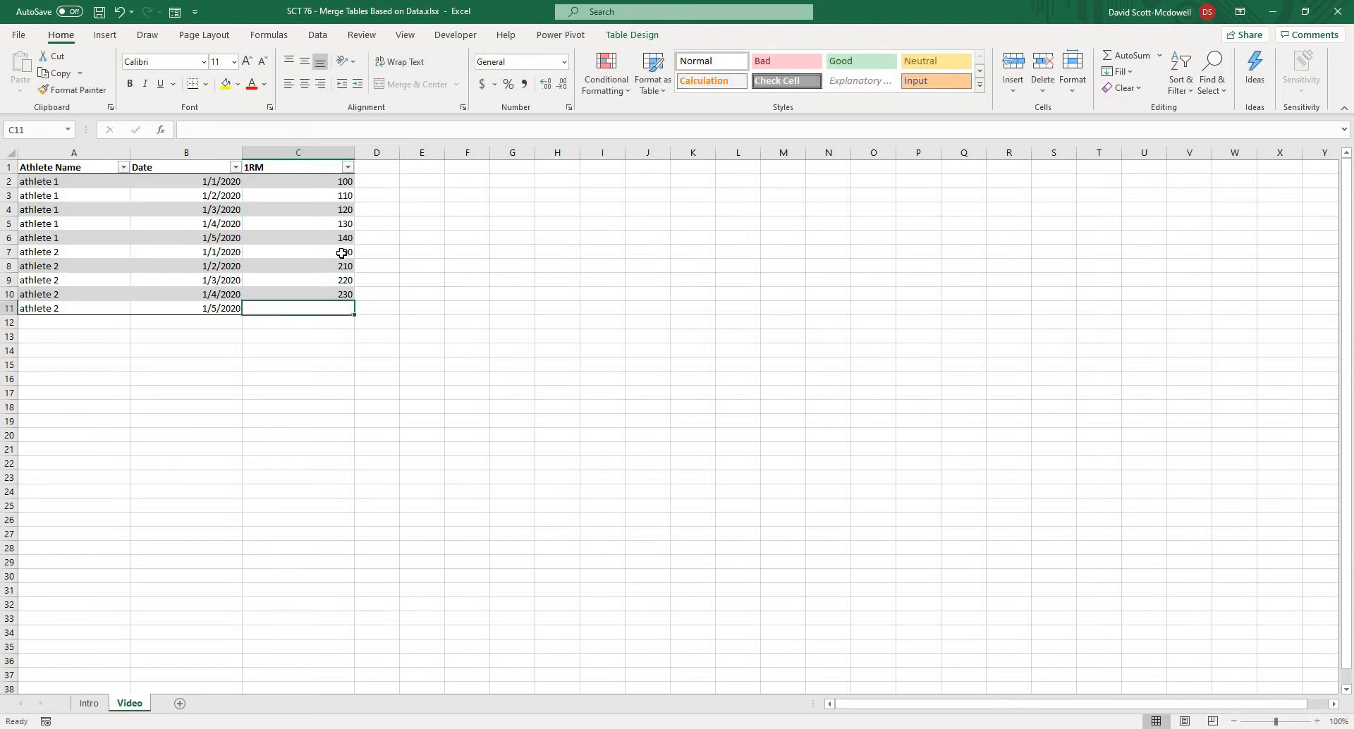
text(240)
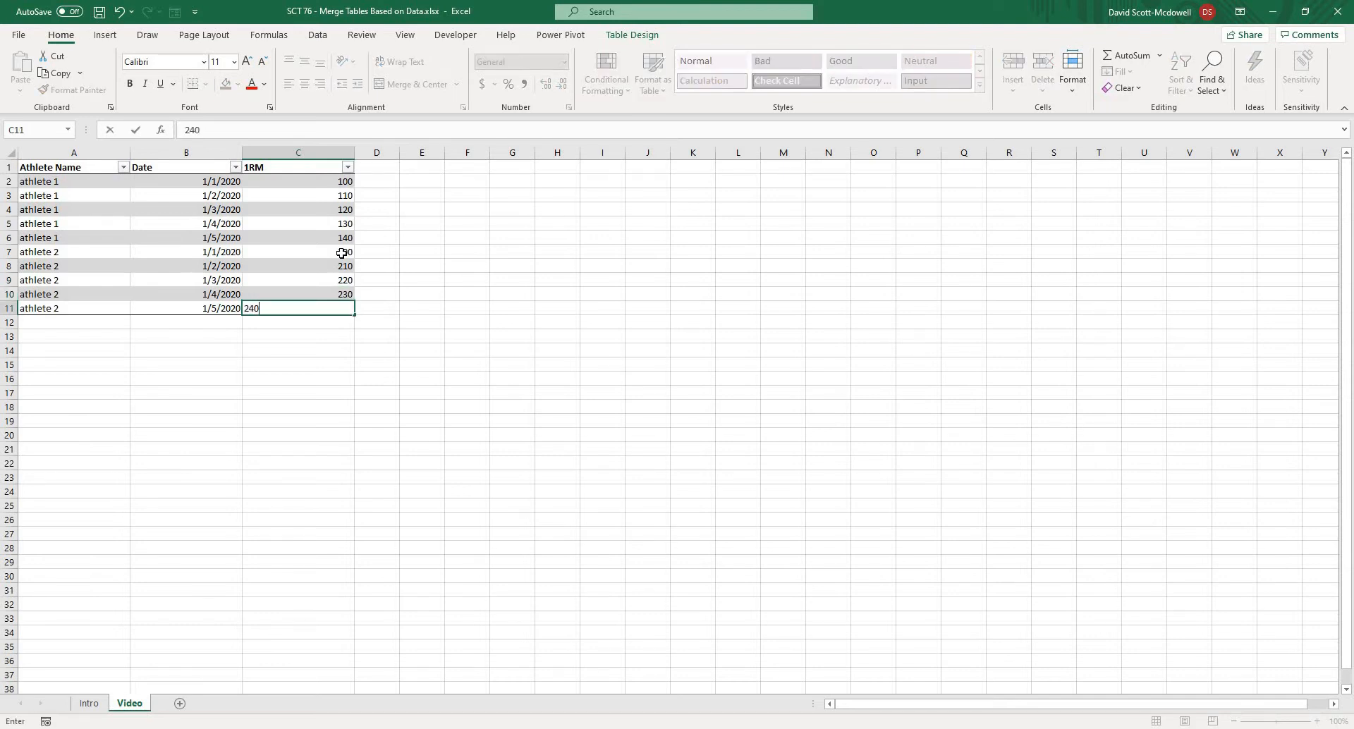
key(Return)
Narrow column D to a thin spacer beside the 1RM table
click(582, 311)
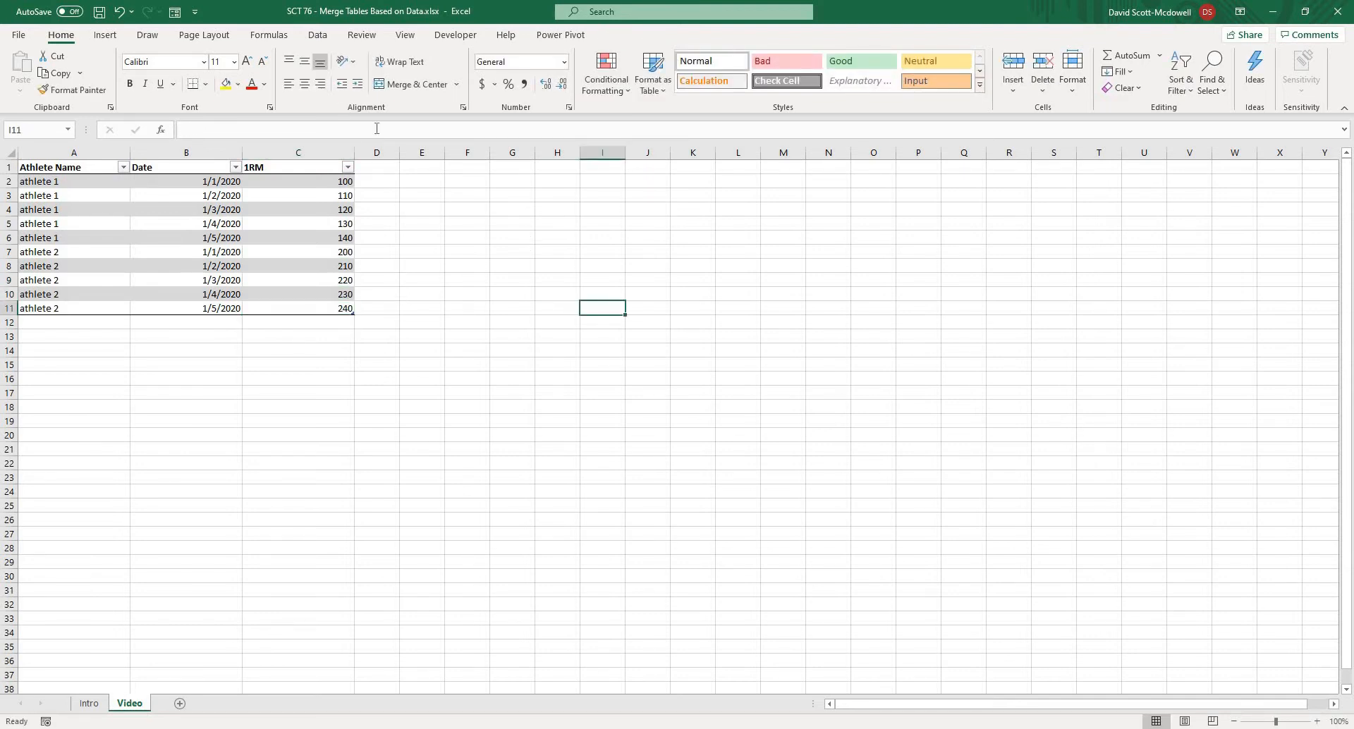
drag(400, 154, 369, 161)
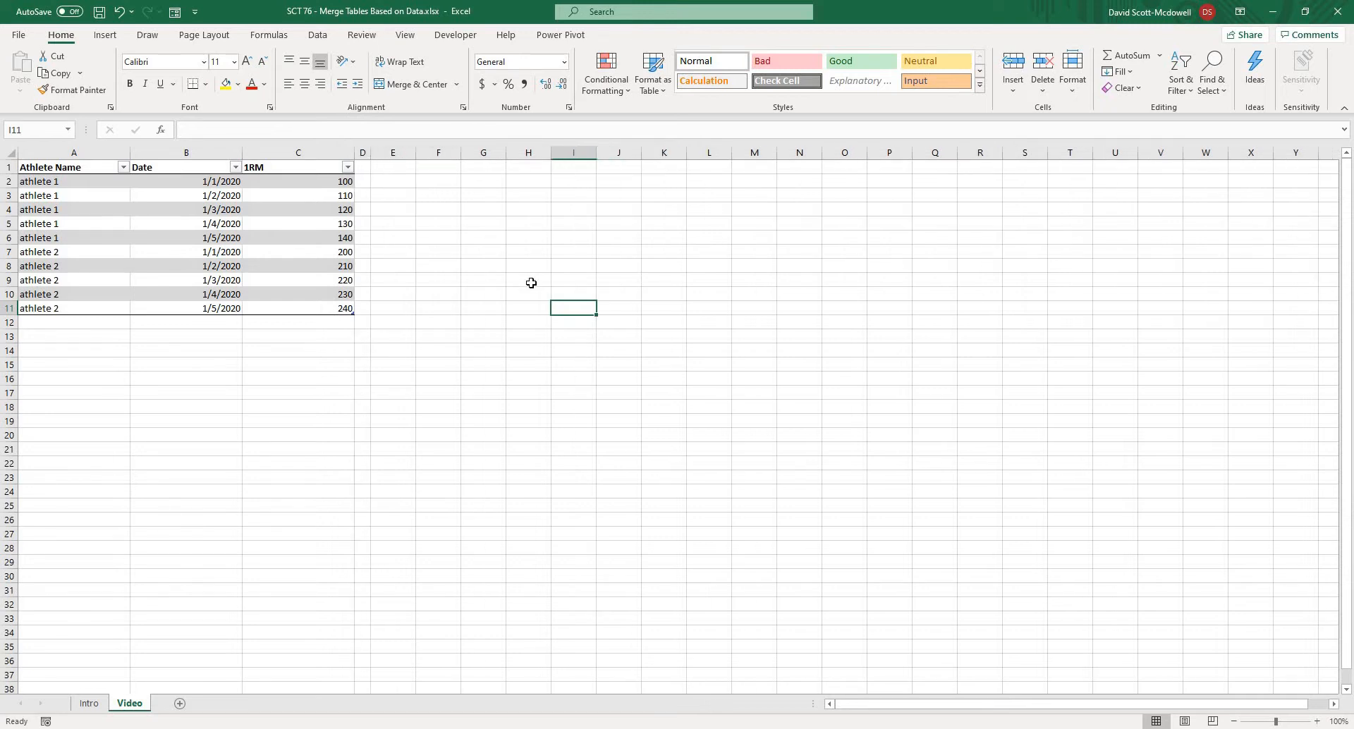
click(47, 167)
drag(109, 238, 151, 308)
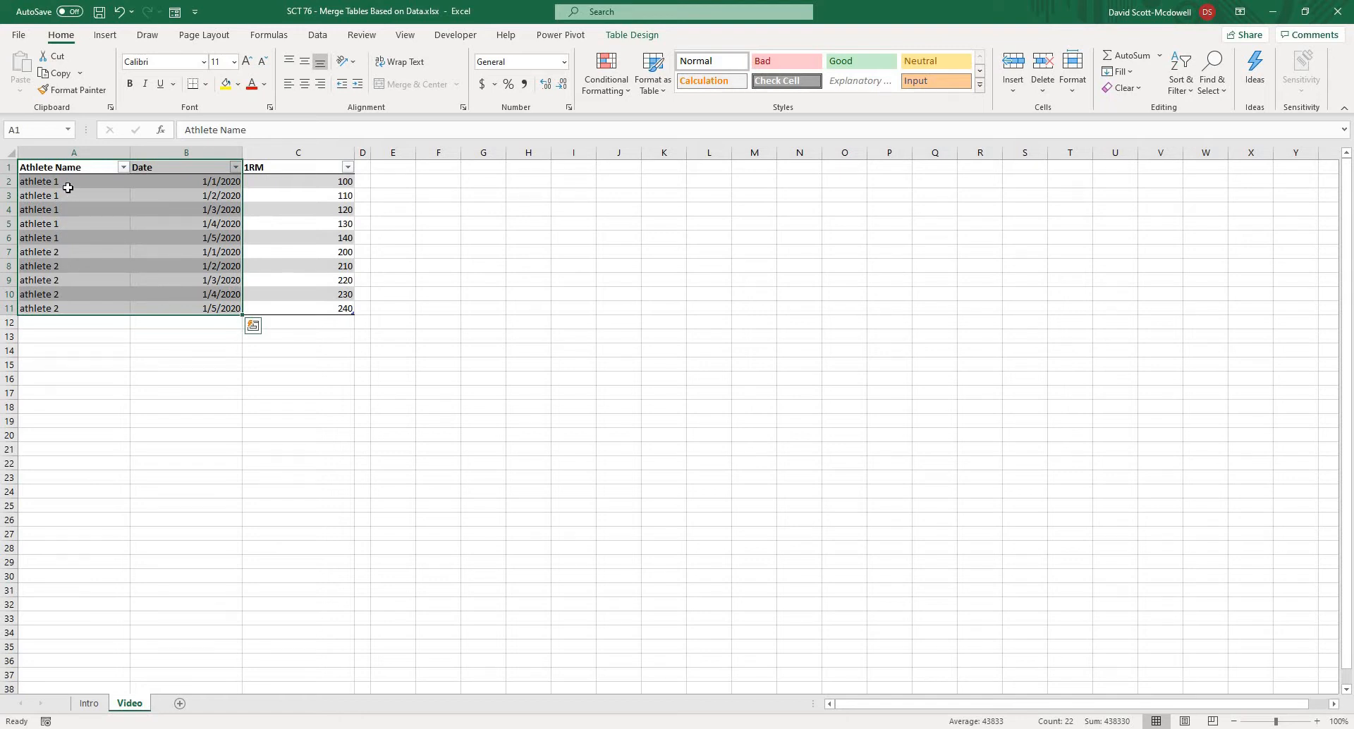
click(134, 350)
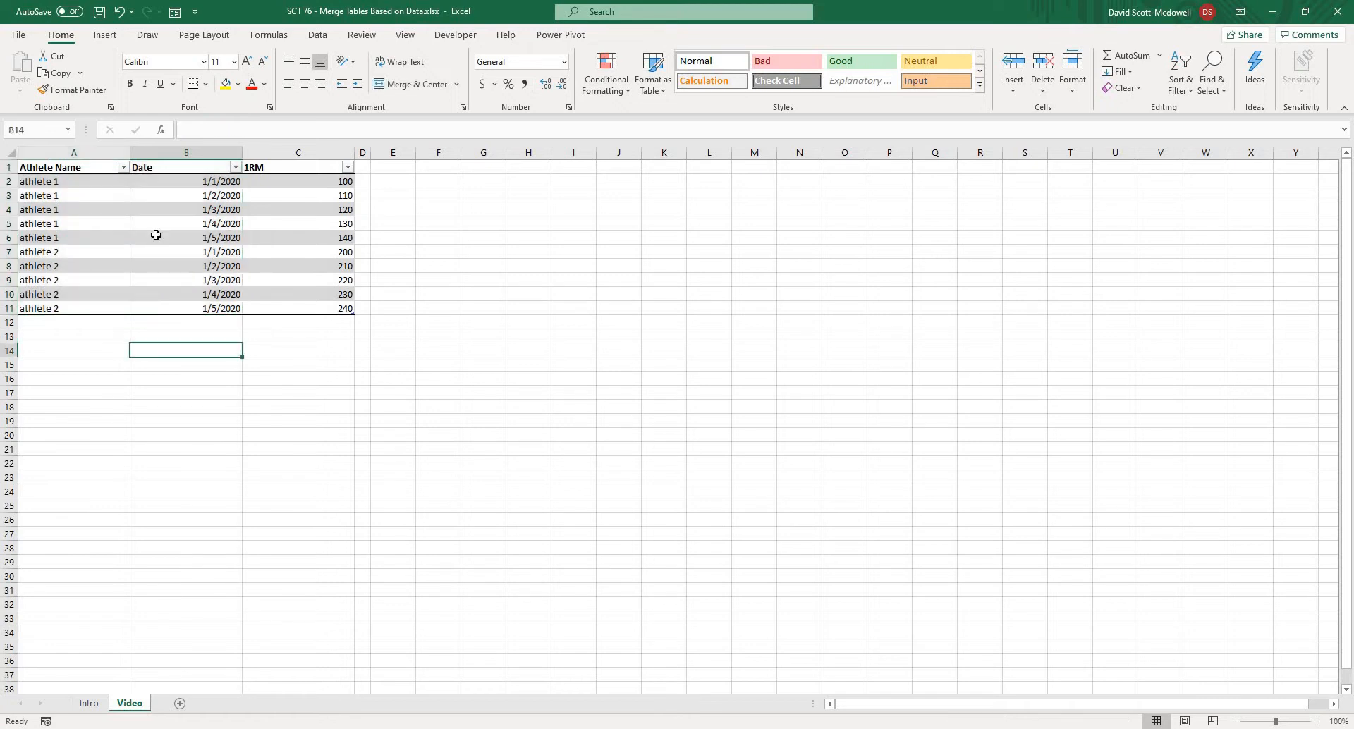
Copy the Athlete Name and Date columns with their headers, A1:B11, to cell E1
click(53, 166)
drag(53, 166, 149, 308)
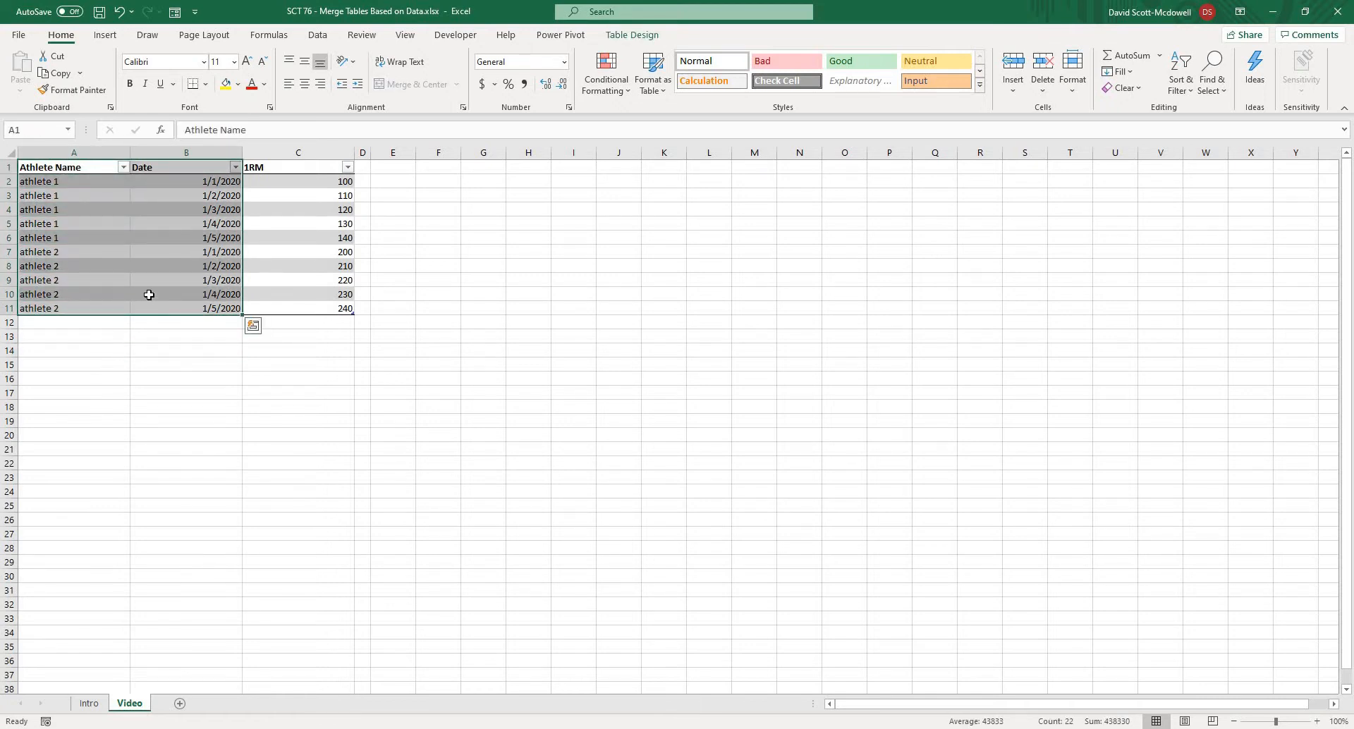
key(ctrl+c)
right_click(384, 170)
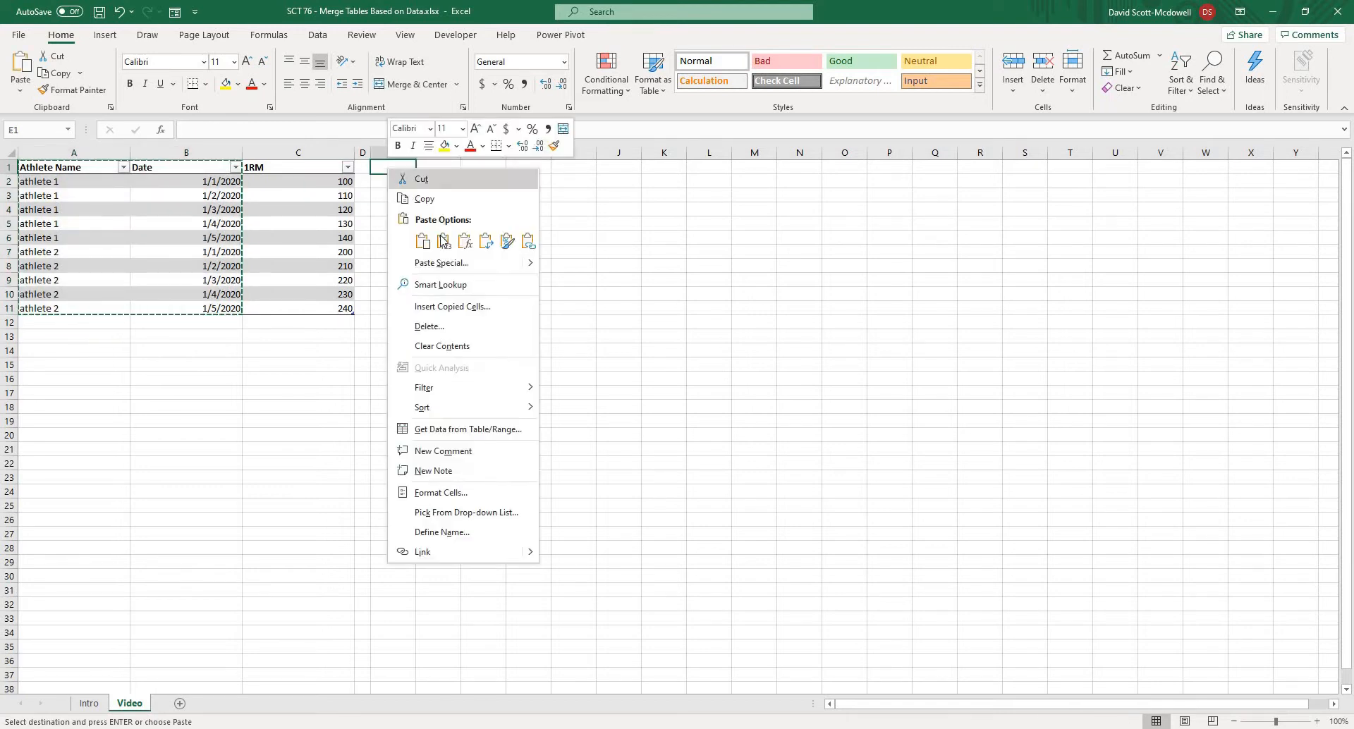
click(378, 166)
key(ctrl+v)
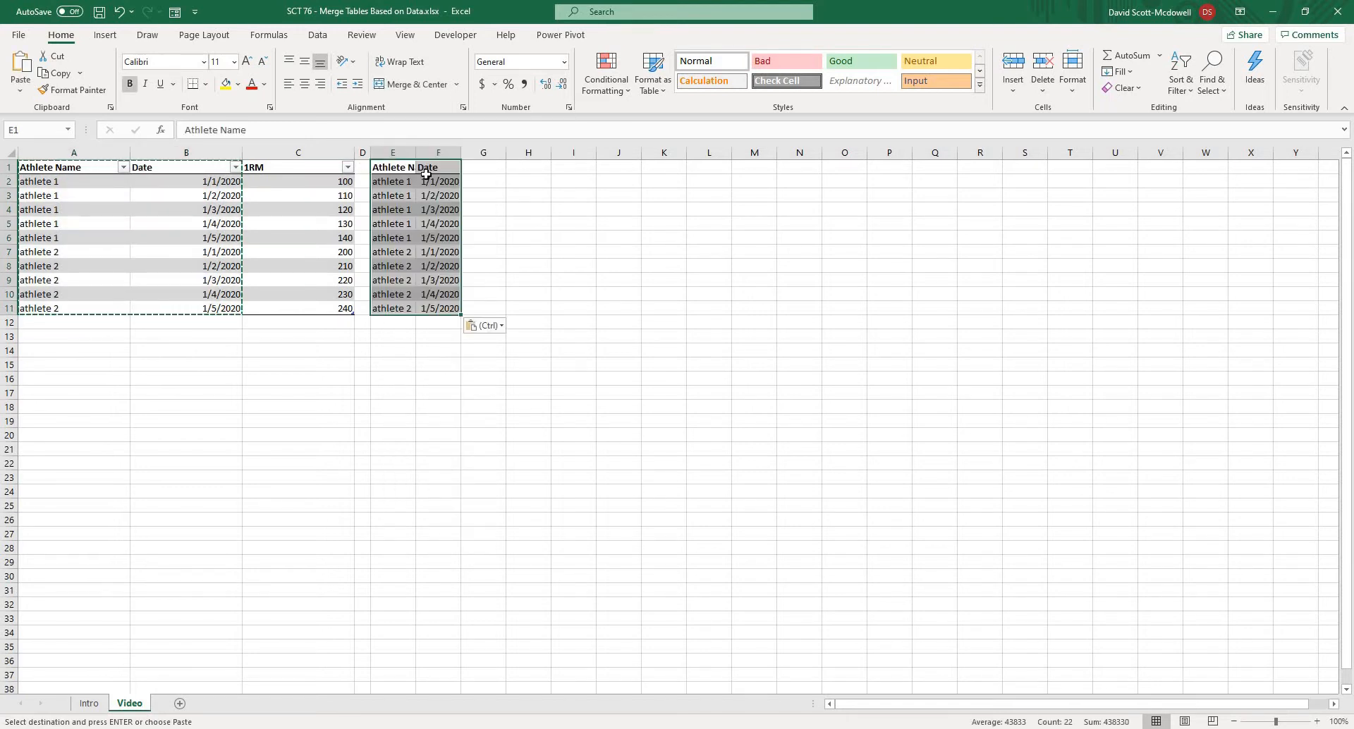
Widen columns E and F equally so the full Athlete Name header fits
click(422, 170)
drag(395, 151, 496, 151)
click(585, 184)
click(502, 192)
click(400, 168)
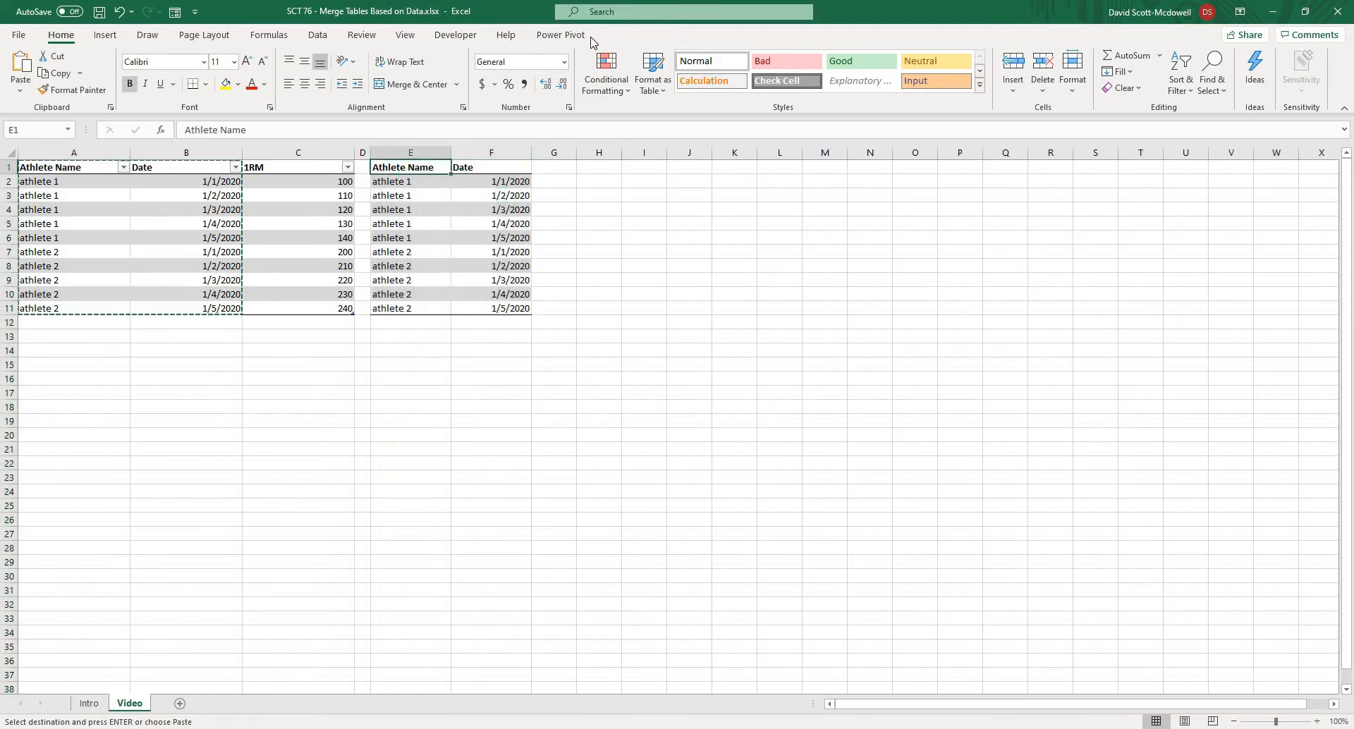
click(562, 35)
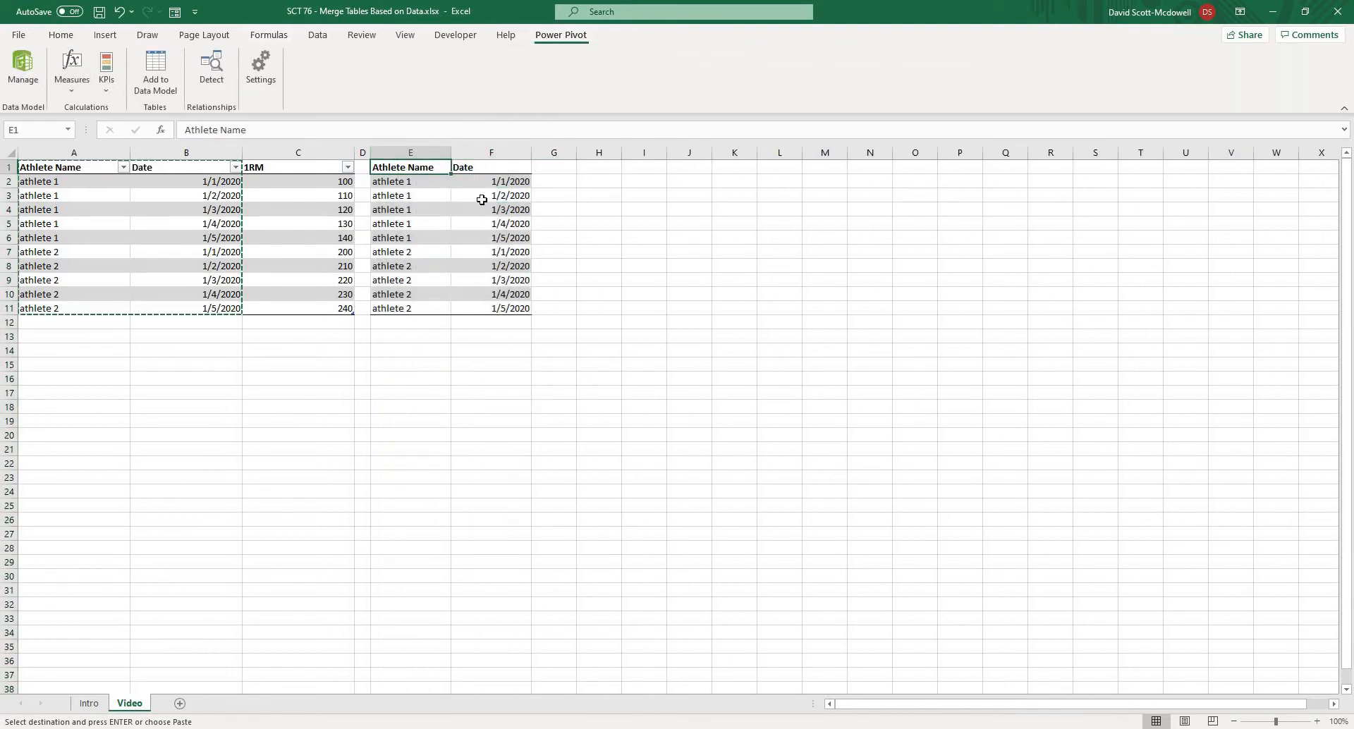
click(494, 295)
click(408, 210)
click(394, 168)
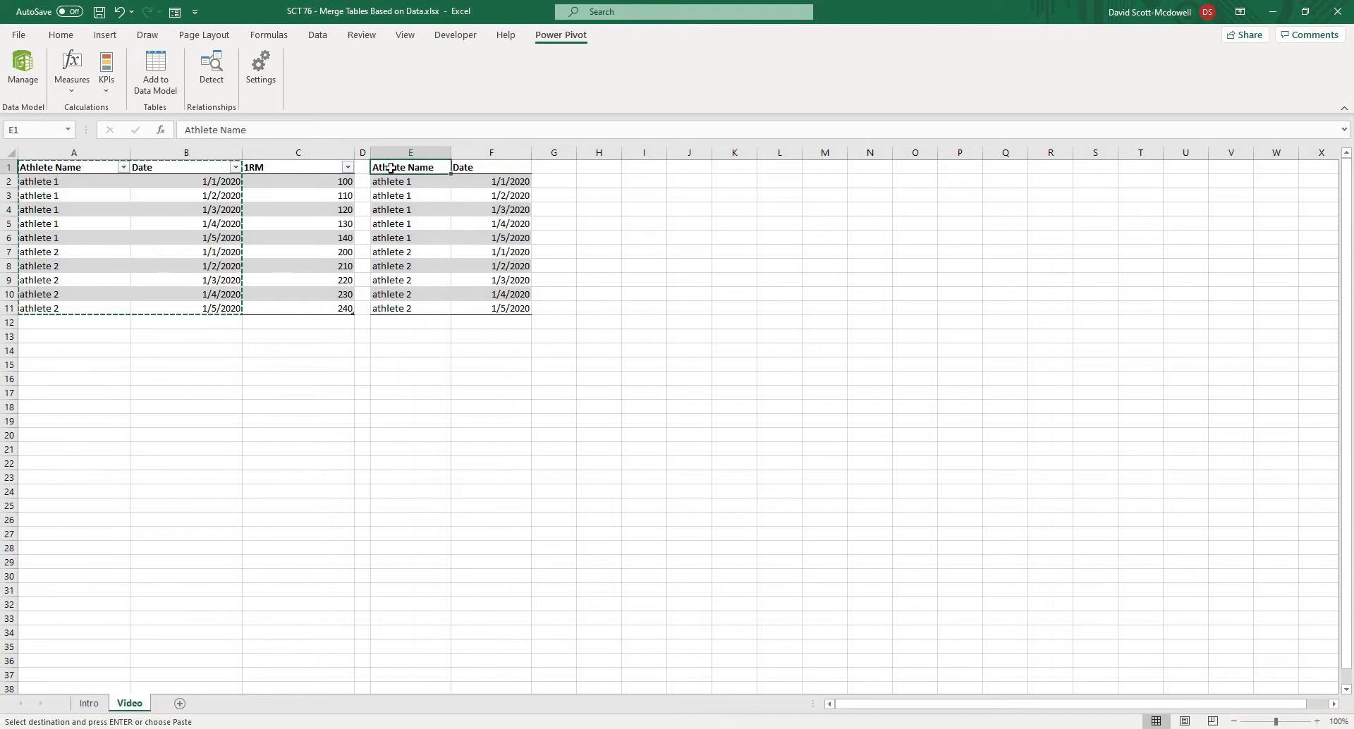
Format the copied range E1:F11 as a table with headers in the light grey banded style
click(61, 34)
drag(394, 165, 493, 309)
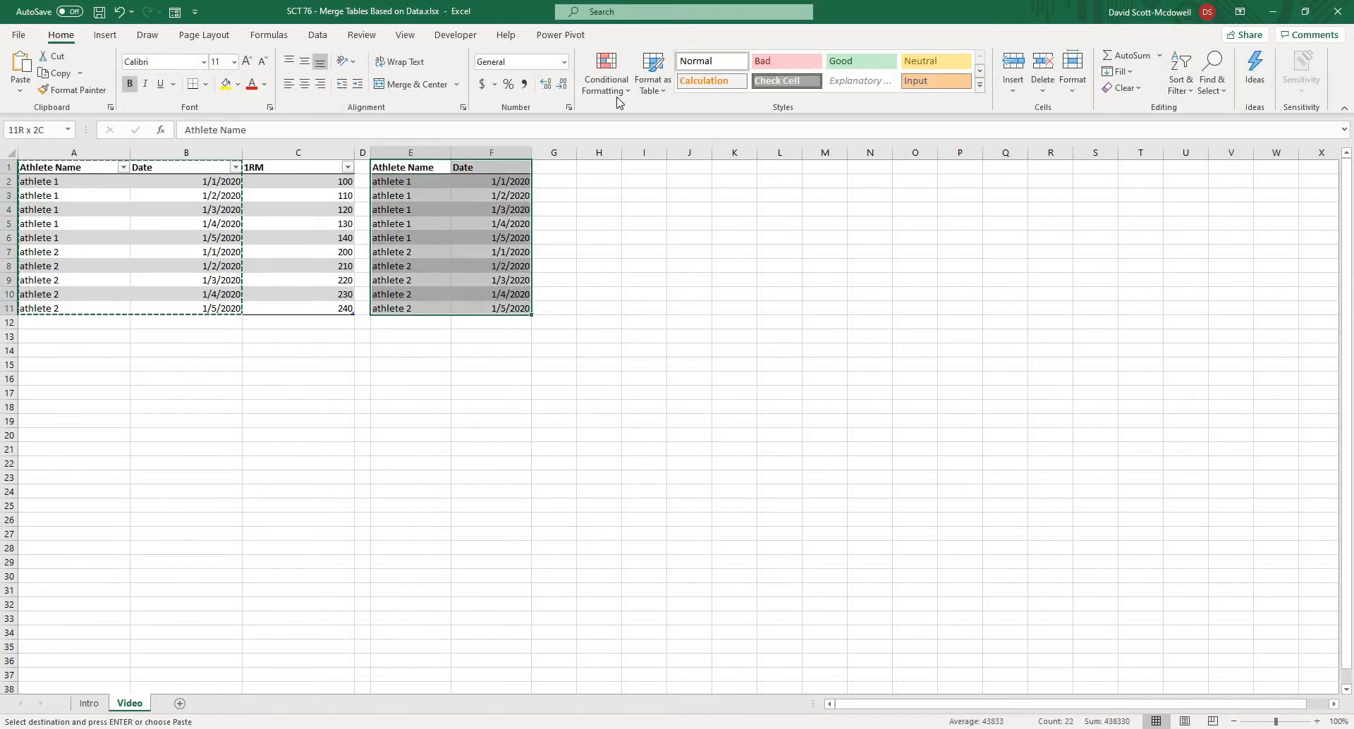
click(653, 81)
click(659, 138)
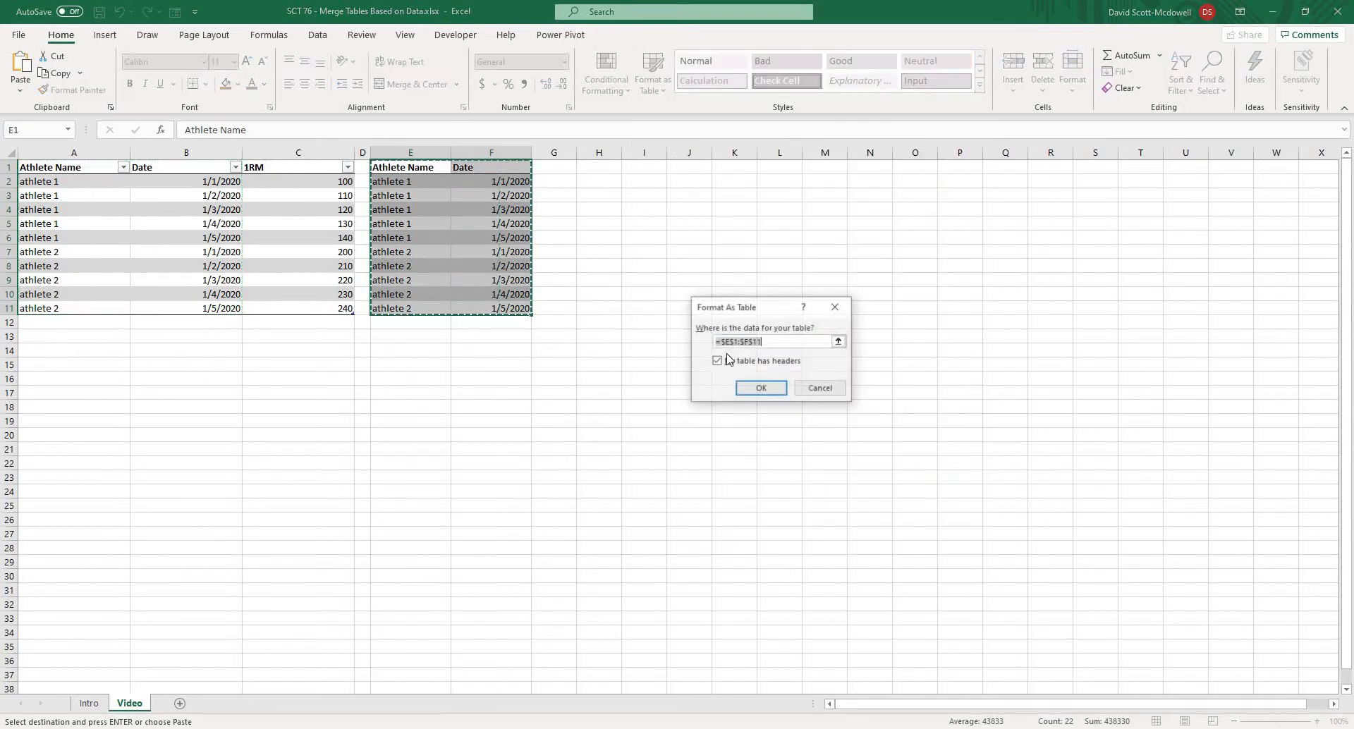
click(750, 361)
click(749, 362)
click(761, 388)
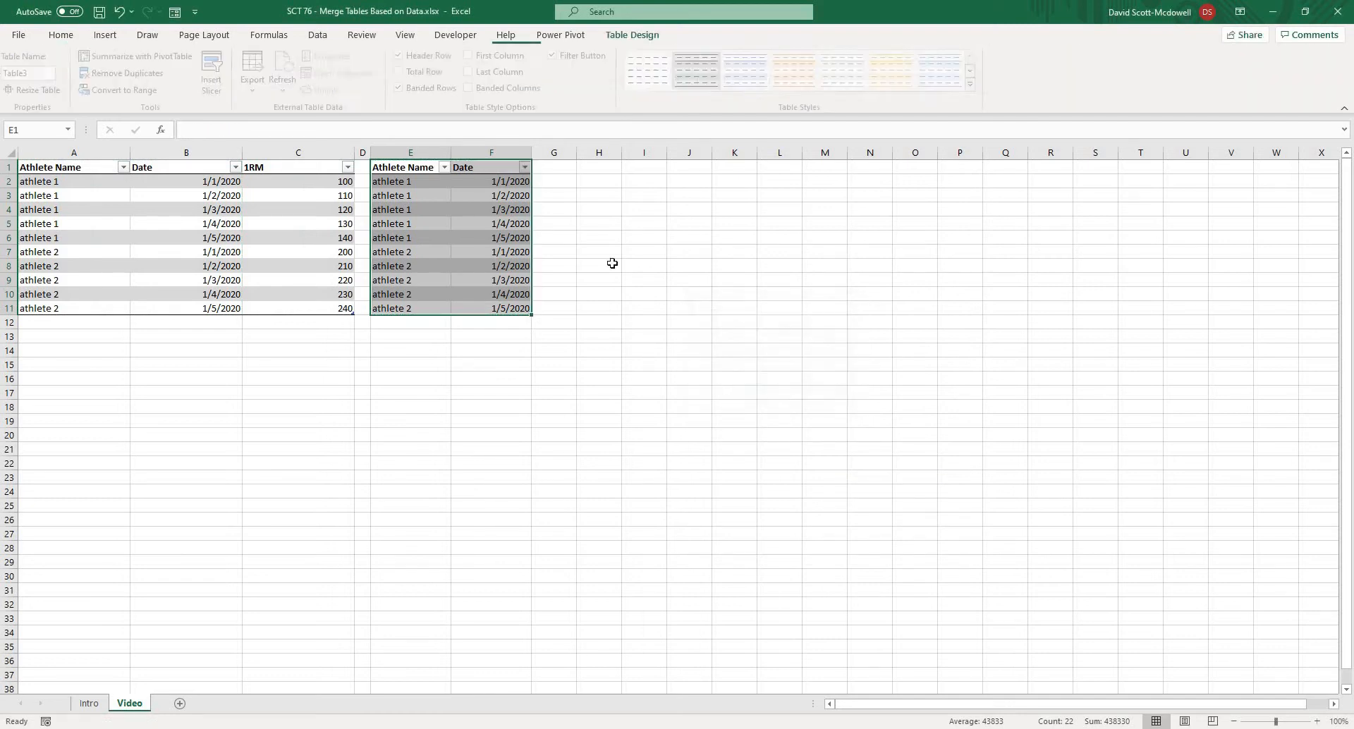
Add the column headers Mood 1-5, Stress 1-5, Sleep 1-5 and Score in cells G1 to J1 of the second table
click(569, 167)
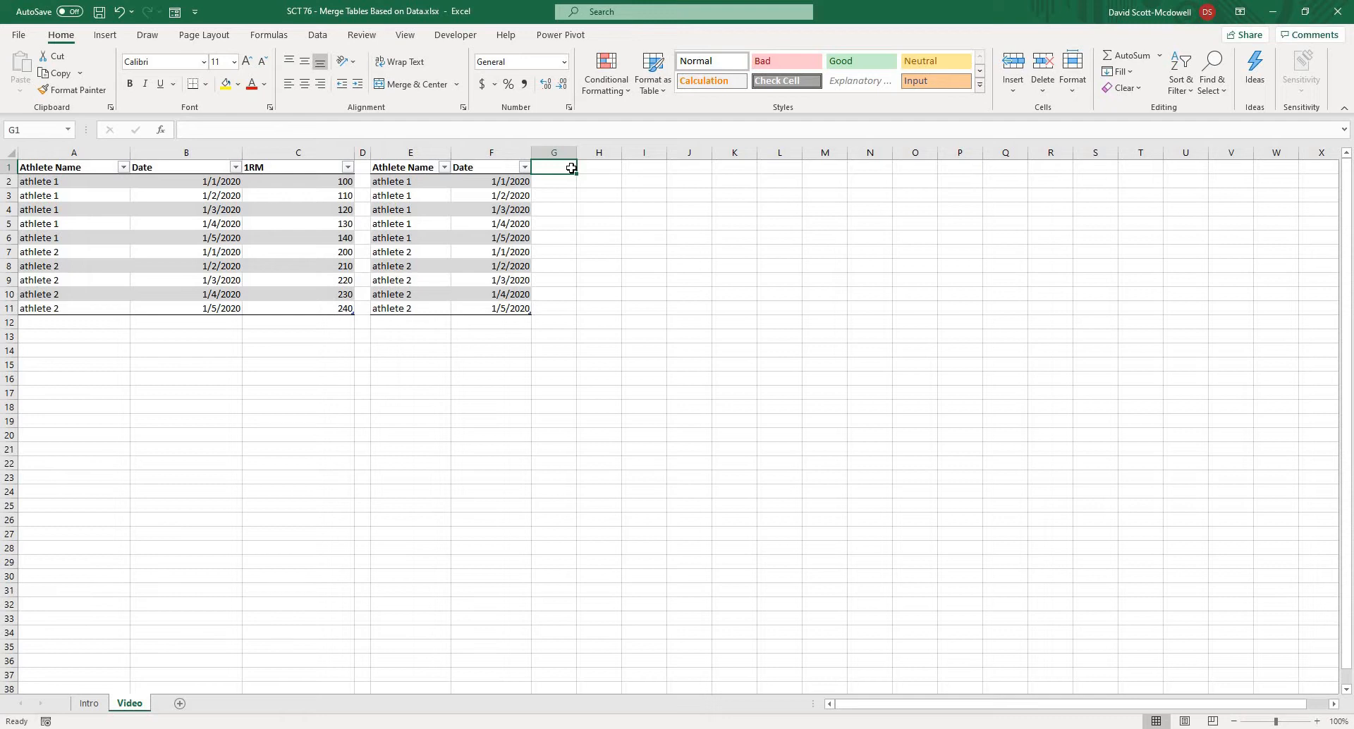
text(Mood 1-5)
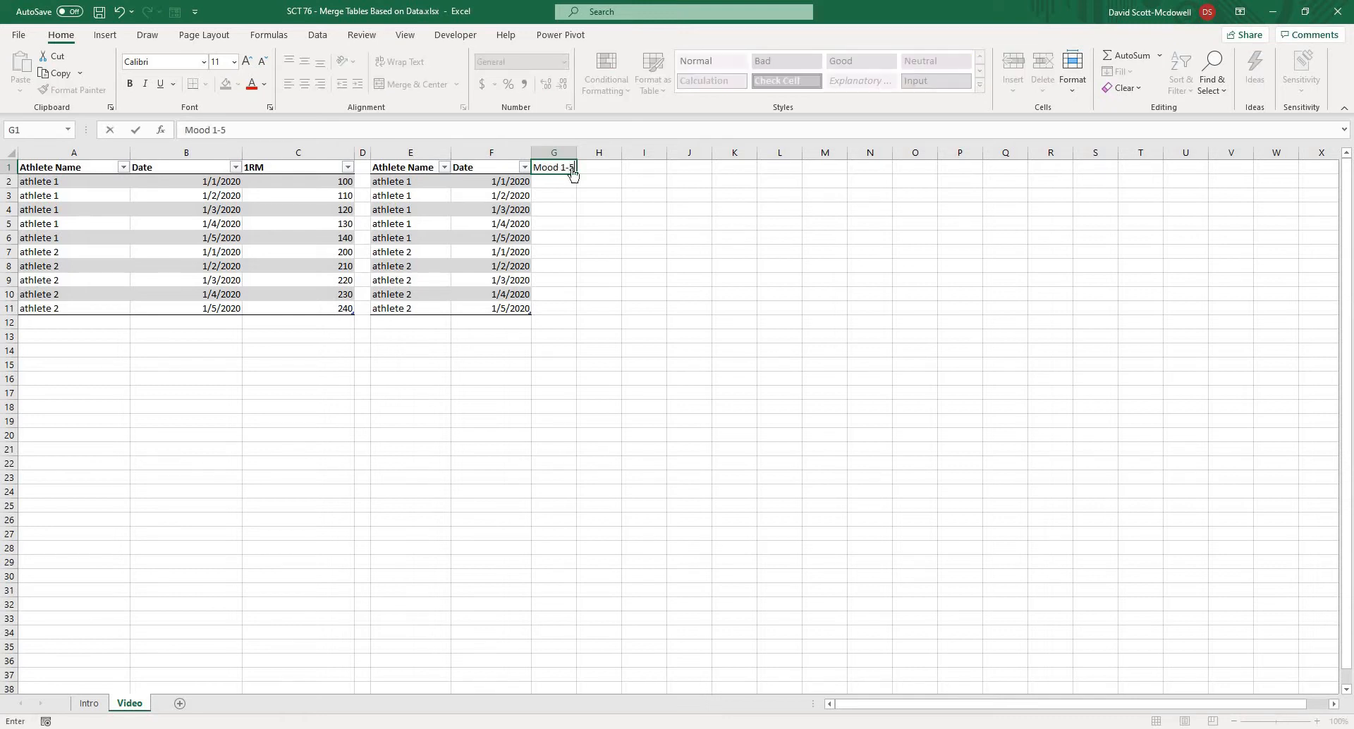
key(Tab)
text(S)
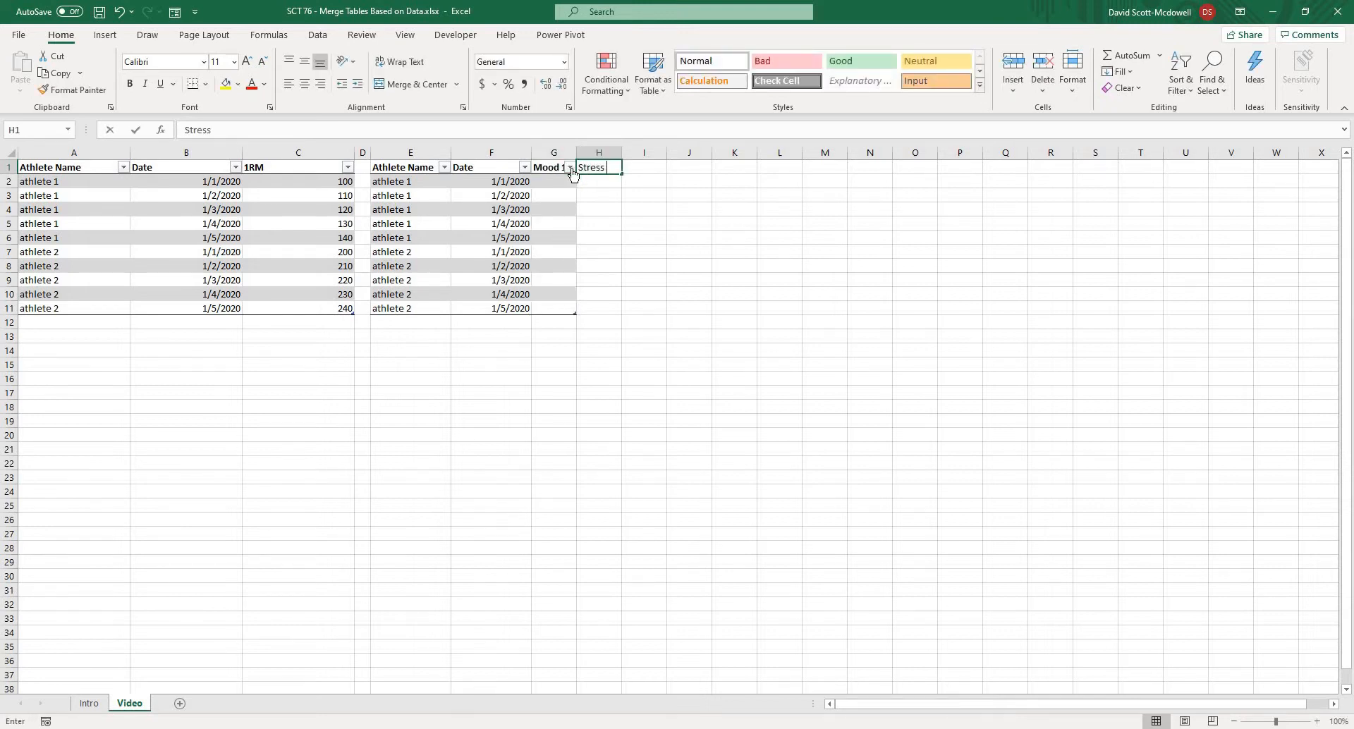
key(Tab)
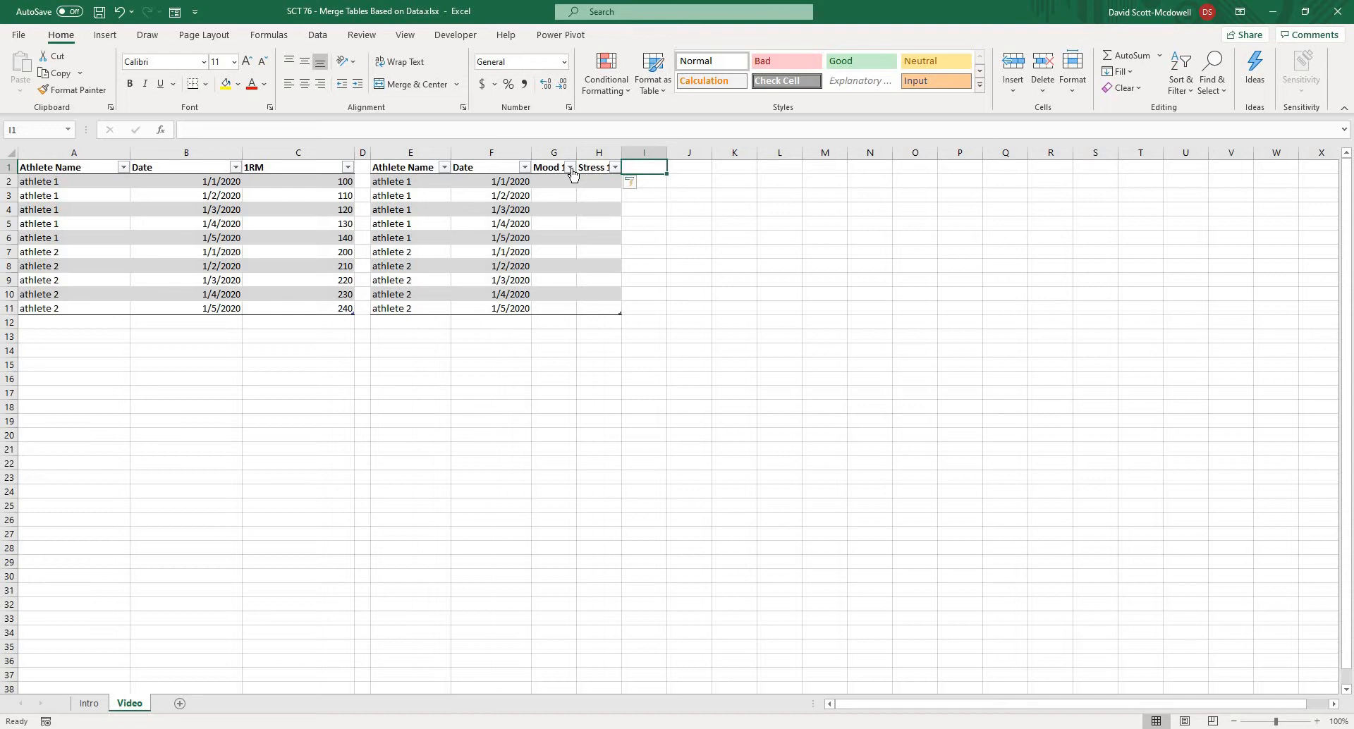
text(Sleep 1-5)
key(Tab)
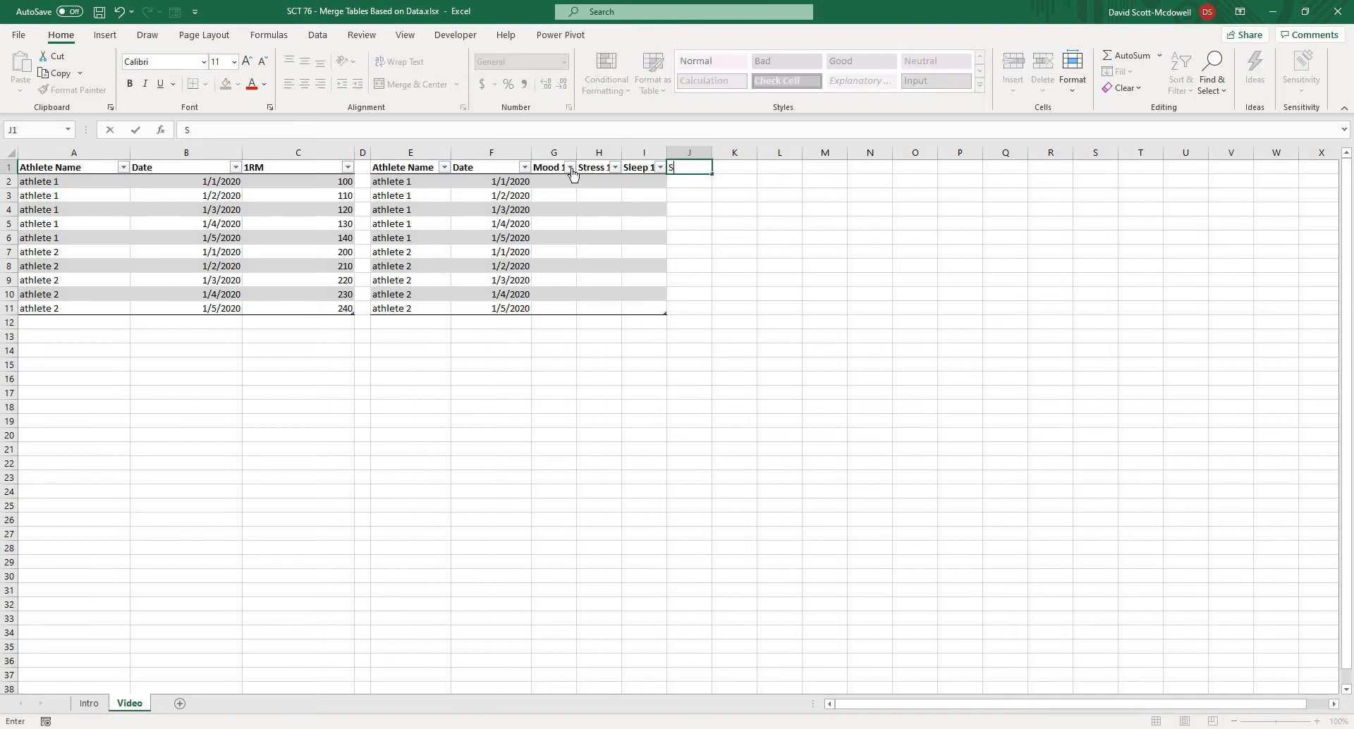
text(Score)
click(573, 176)
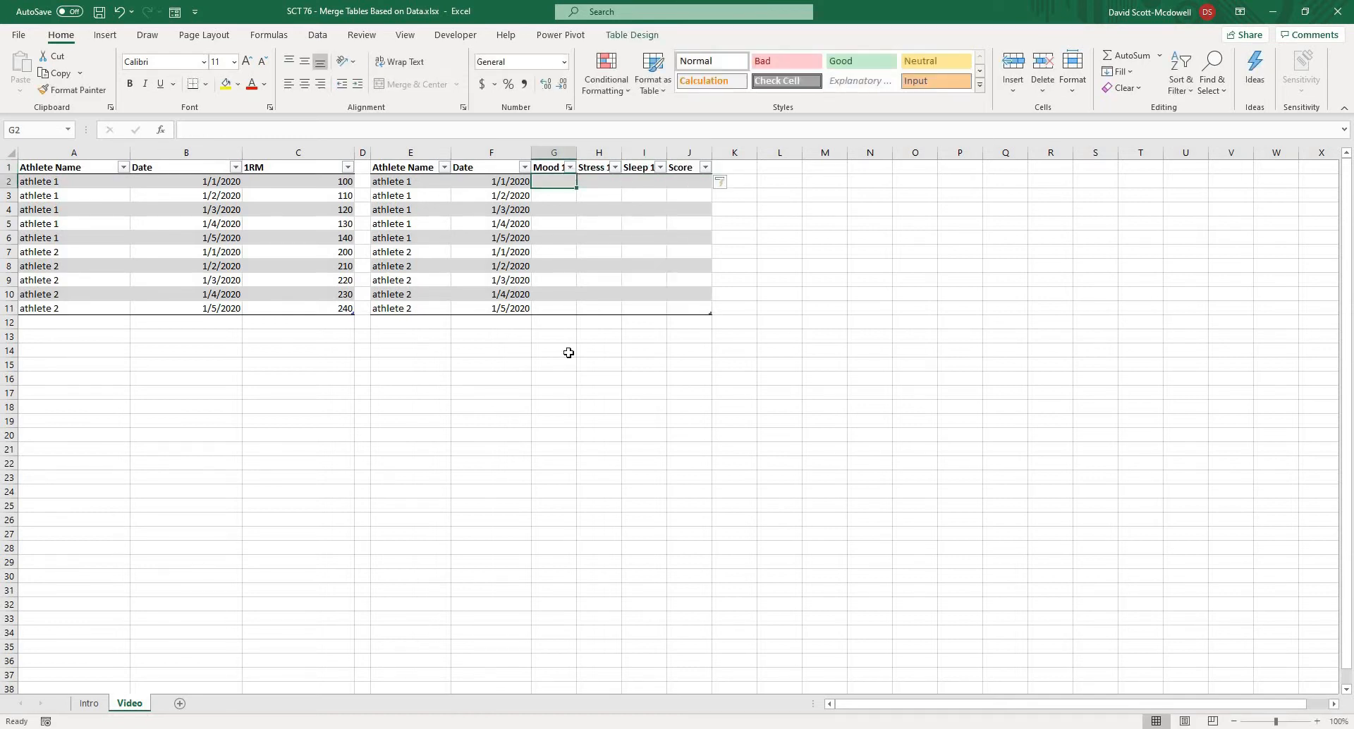
Rename the second table, with the mood, stress and sleep columns, to TBLDATAWELLNESS
click(610, 409)
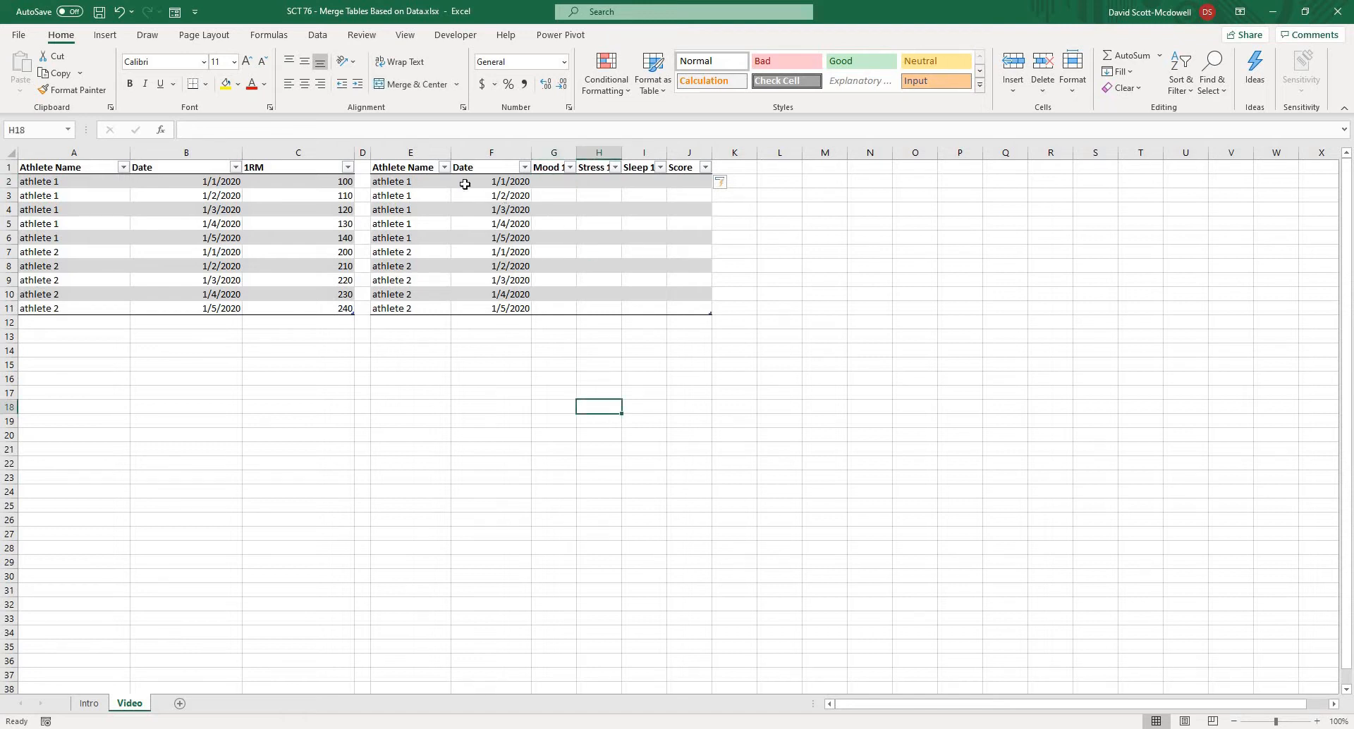
click(397, 176)
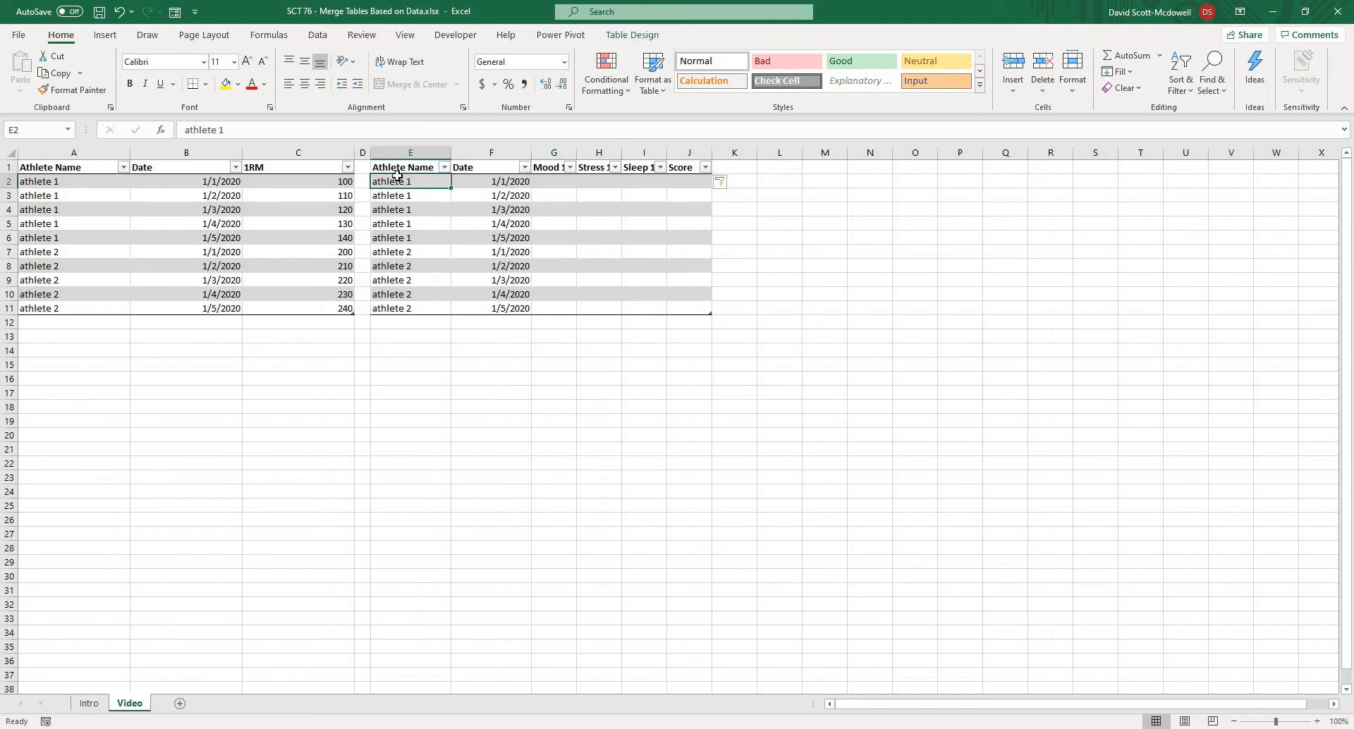
click(632, 35)
click(43, 71)
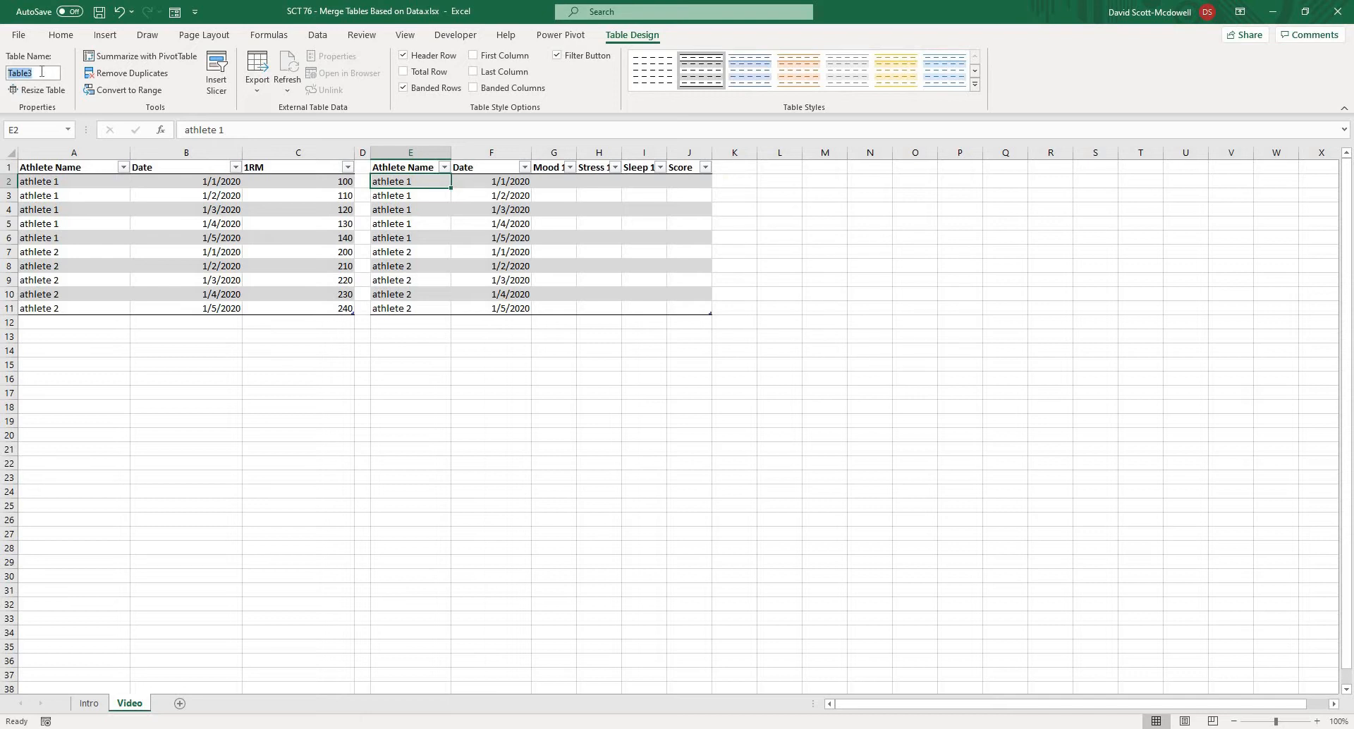
text(T)
text(BLDATAWELLNESS)
key(Return)
click(456, 444)
Fill the Mood 1-5 column of the wellness table with random ratings using =RANDBETWEEN(1,5)
click(558, 181)
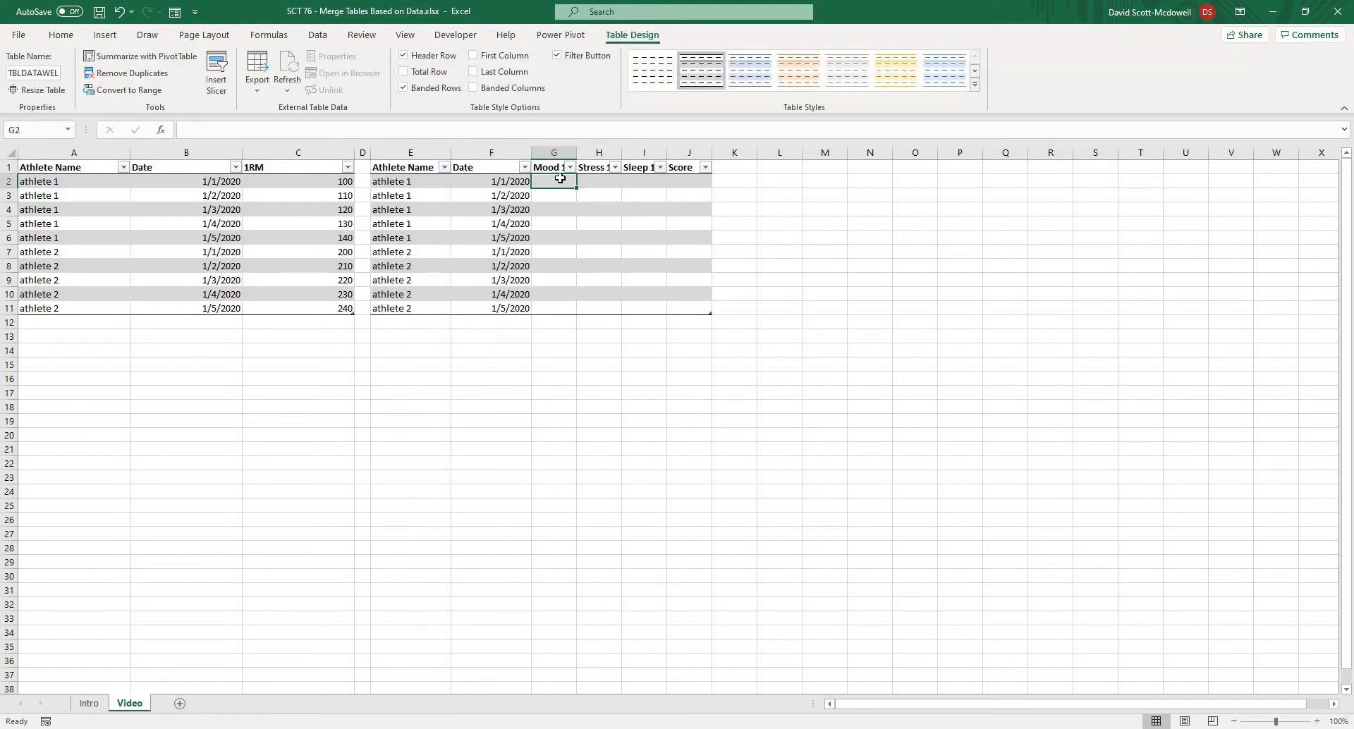
text(=)
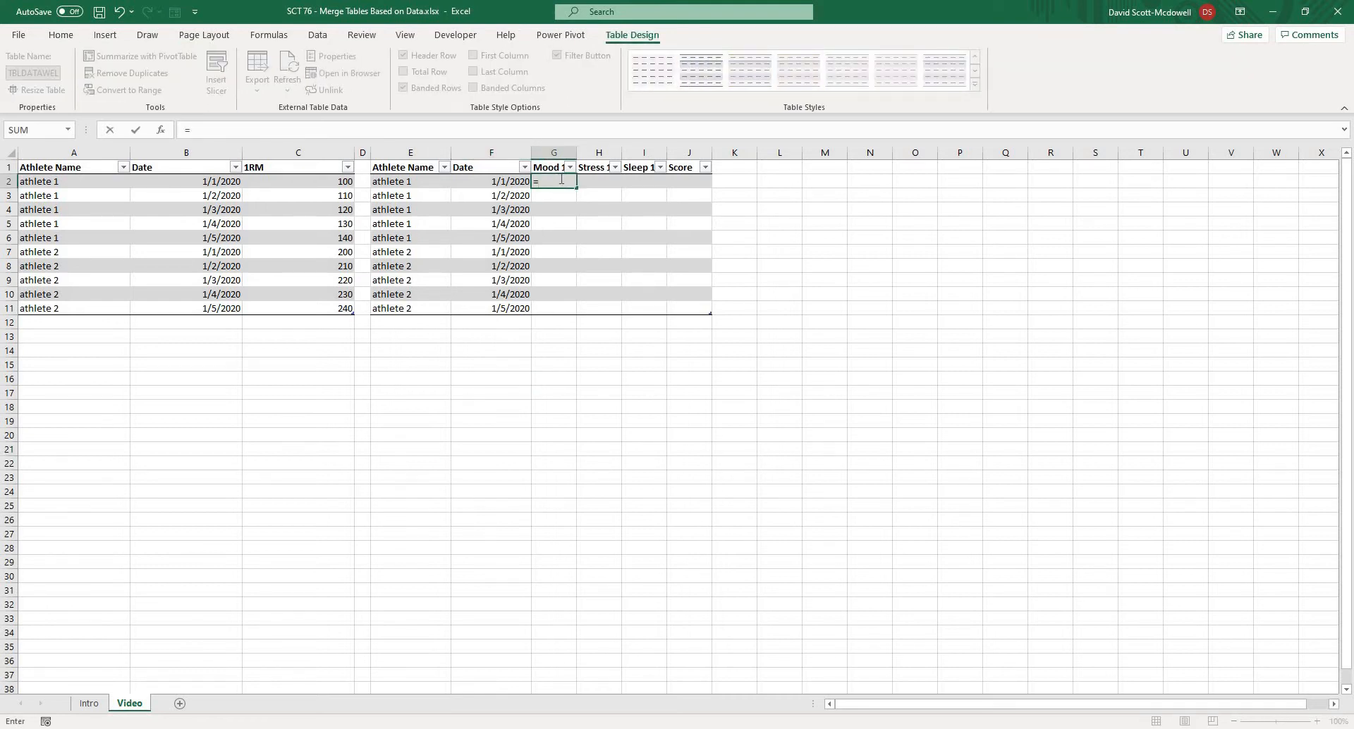
text(randb)
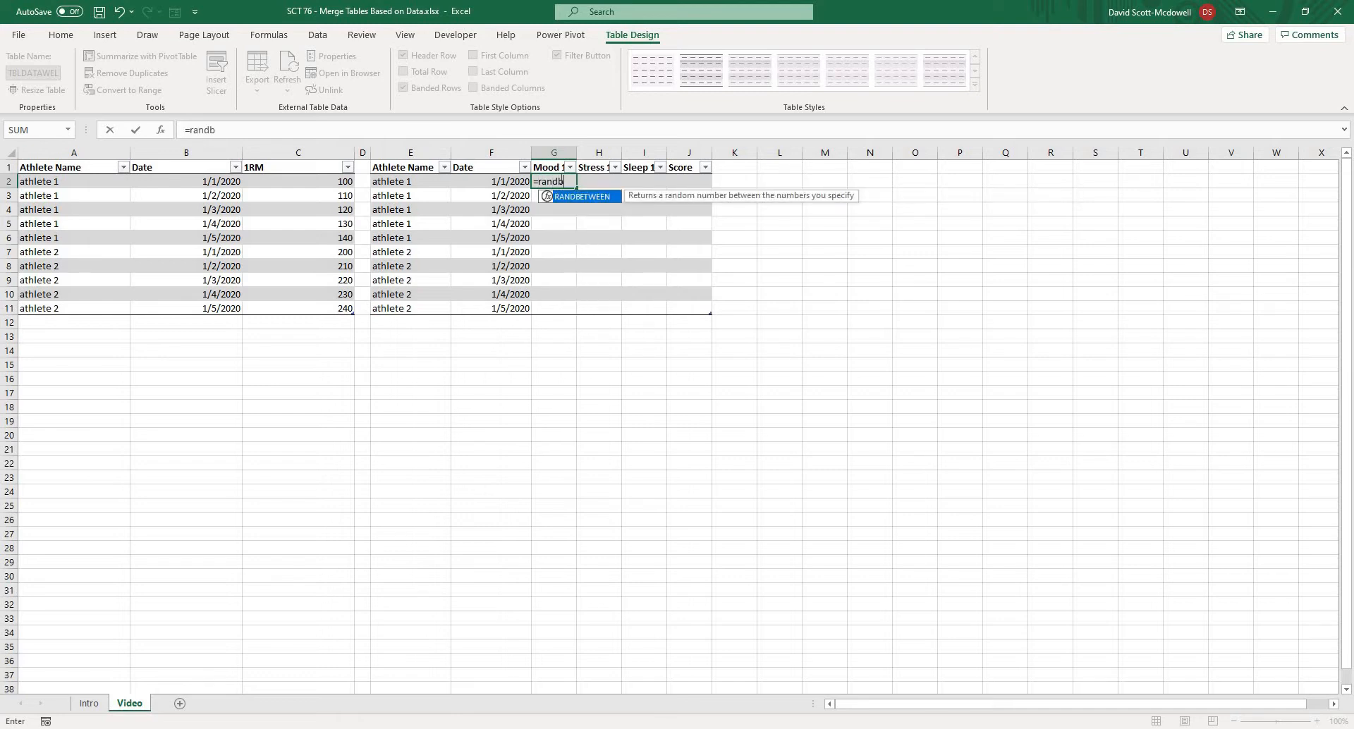
text(etween()
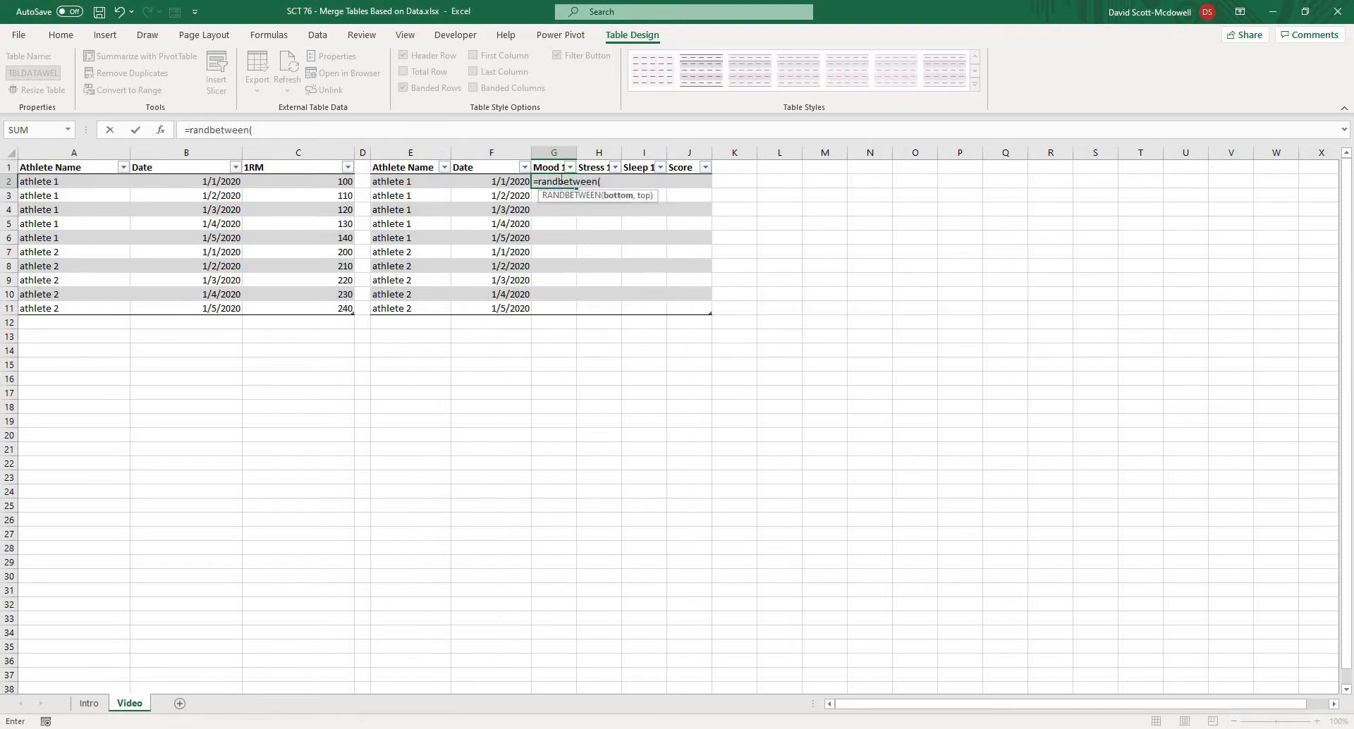
text(1,5))
key(Return)
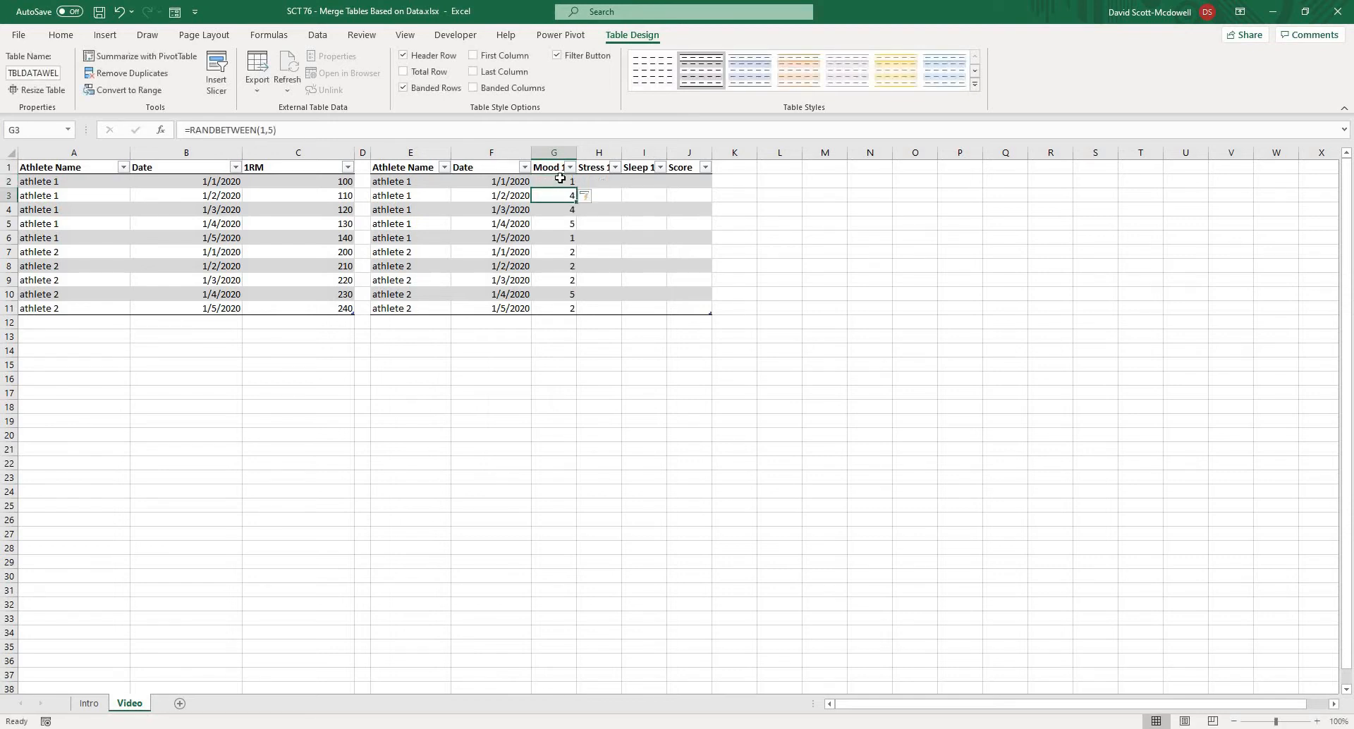
Copy the random rating formula from G2 into the Stress 1-5 and Sleep 1-5 columns
click(560, 178)
key(ctrl+c)
click(599, 182)
key(ctrl+v)
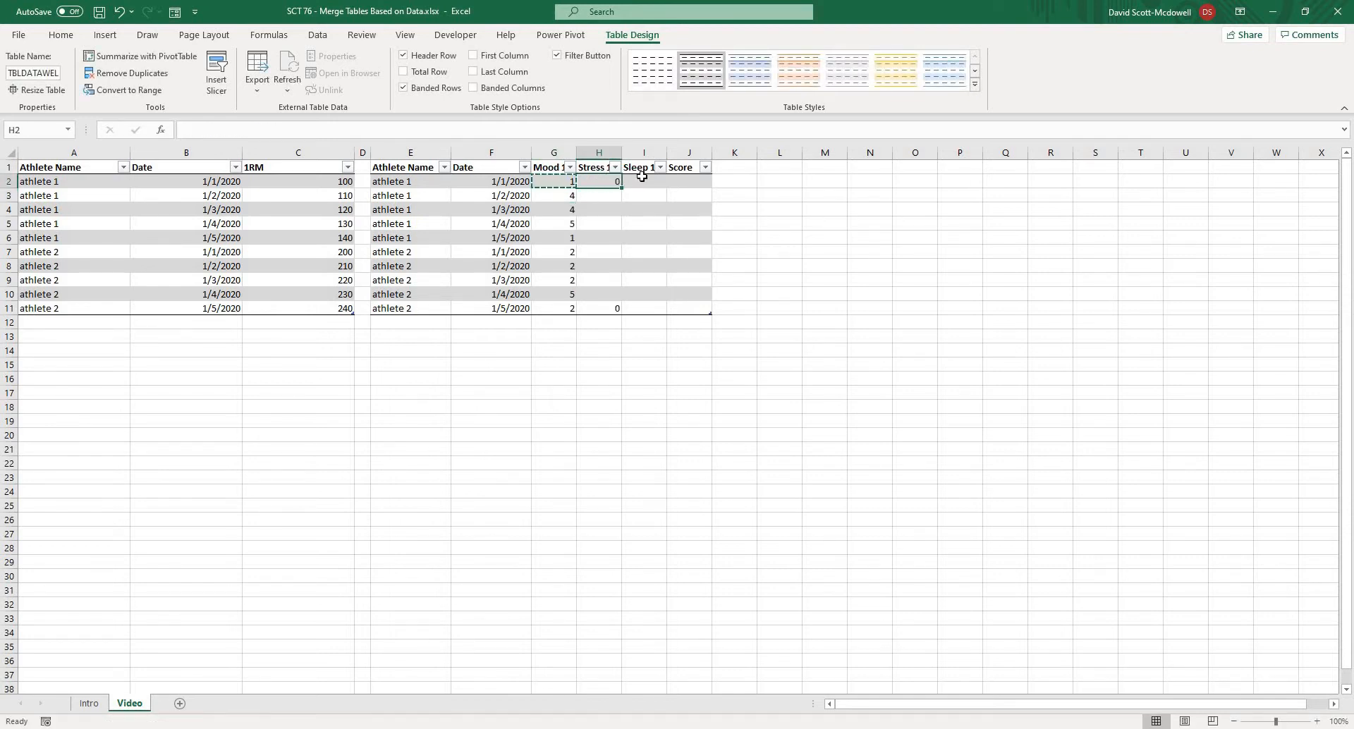
click(643, 182)
key(ctrl+v)
click(686, 388)
Replace the random formulas in G2:I11 with fixed values by copying the range and pasting it over itself as values
drag(565, 181, 660, 308)
key(ctrl+c)
right_click(553, 180)
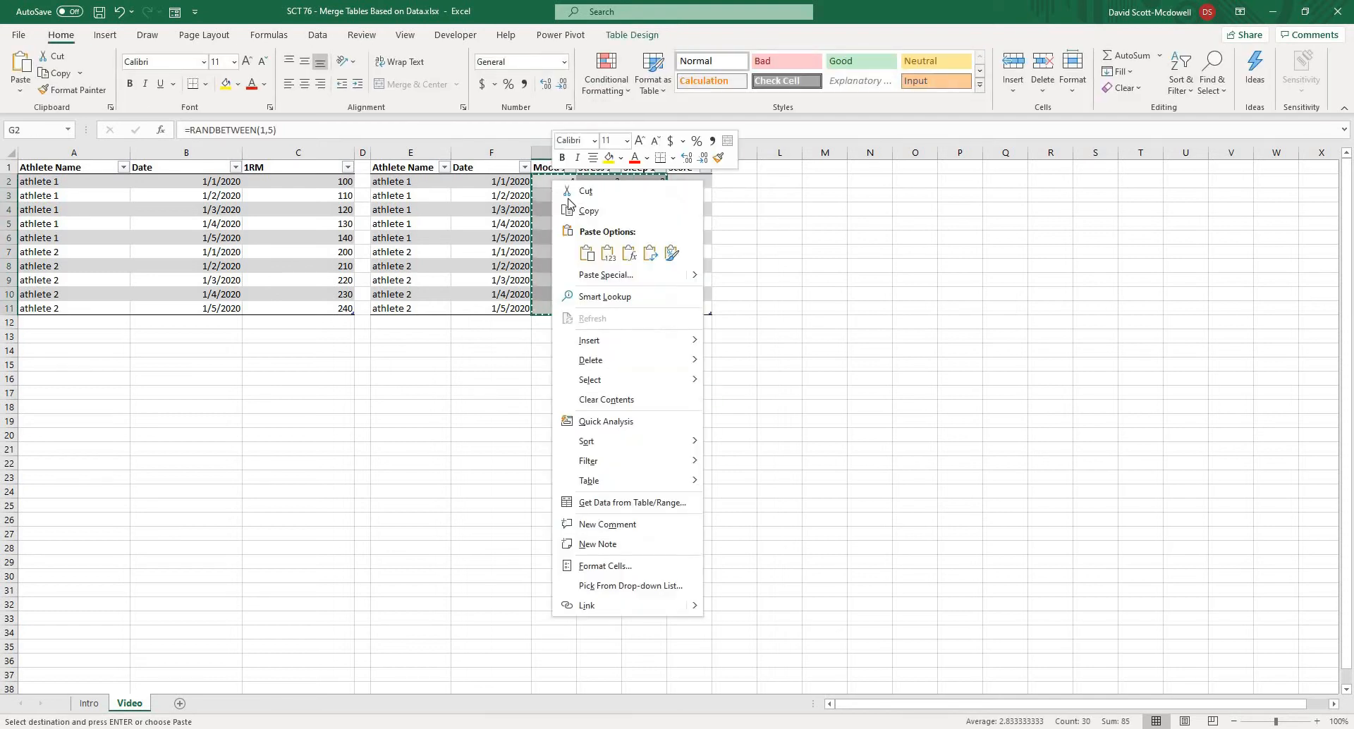
click(614, 261)
click(870, 276)
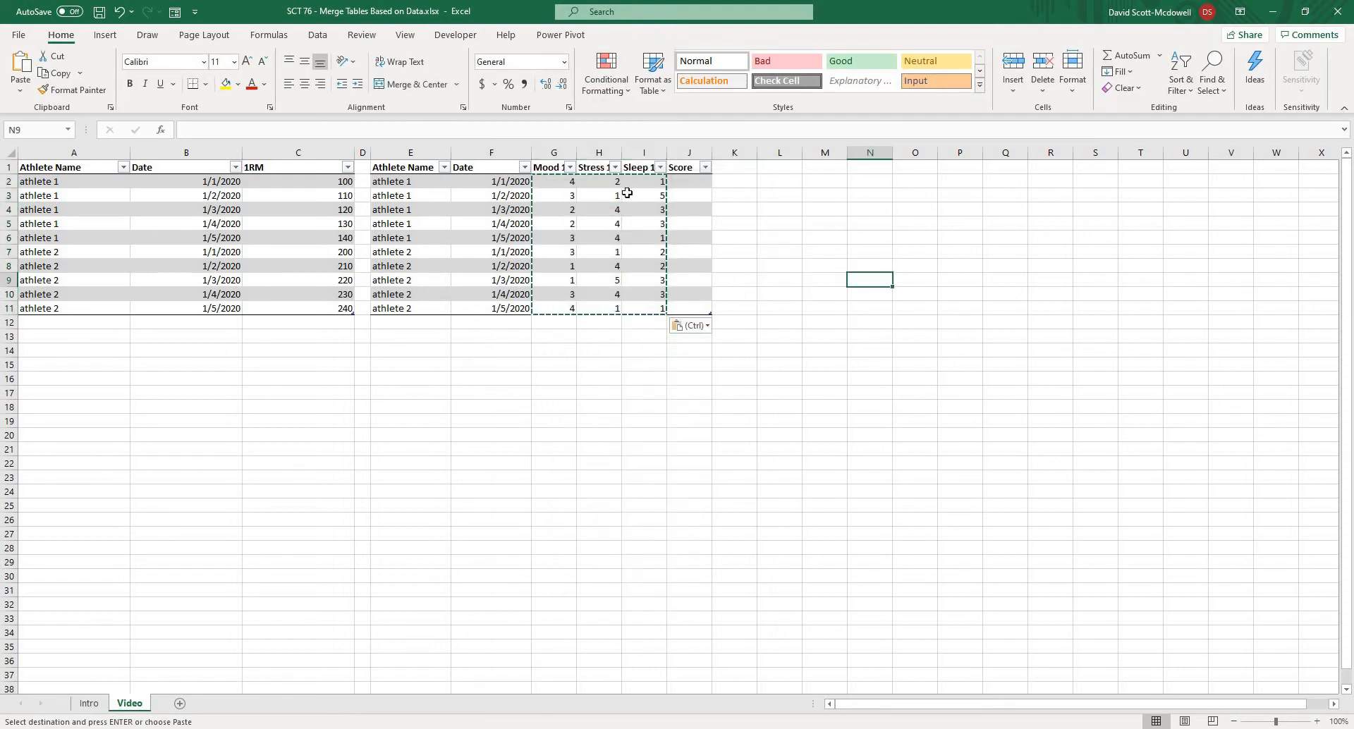
click(606, 194)
key(Escape)
click(564, 181)
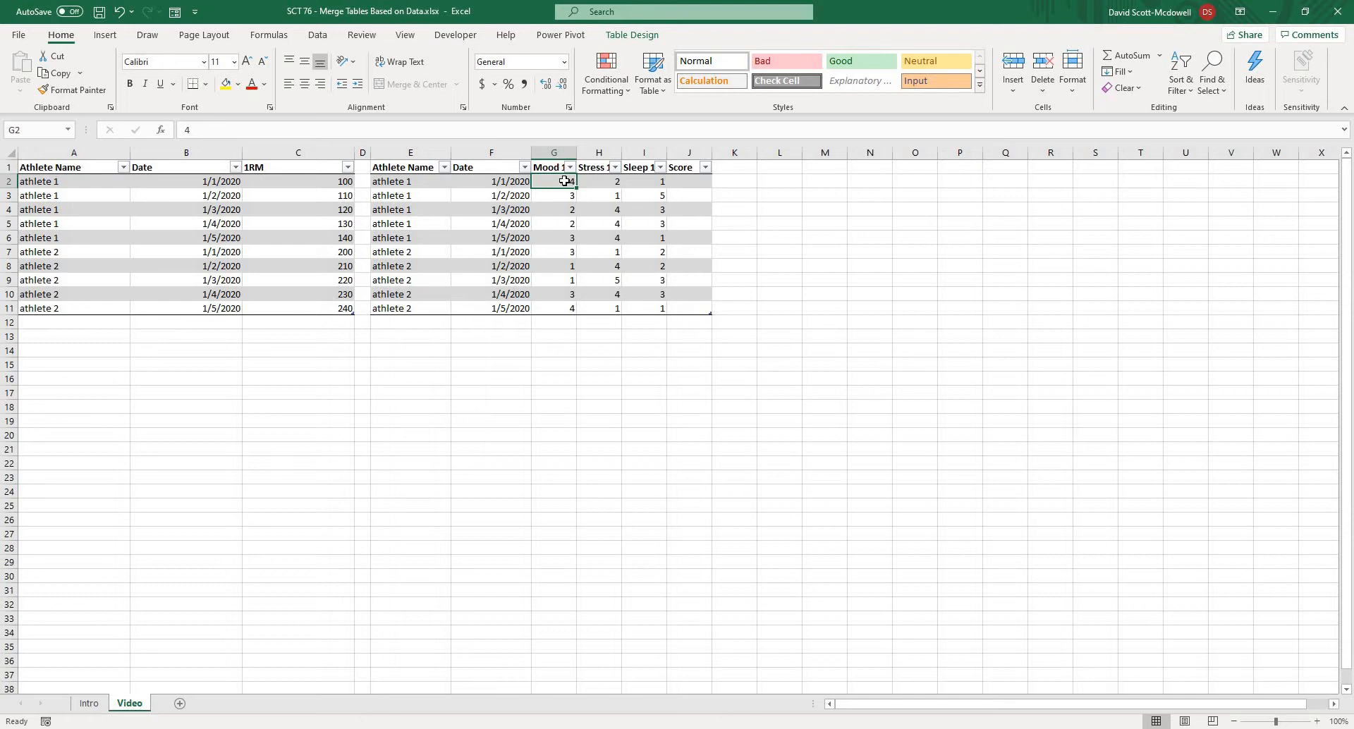
click(804, 236)
Fill the Score column with a SUM of each row's values from Mood 1-5 through Sleep 1-5
click(683, 185)
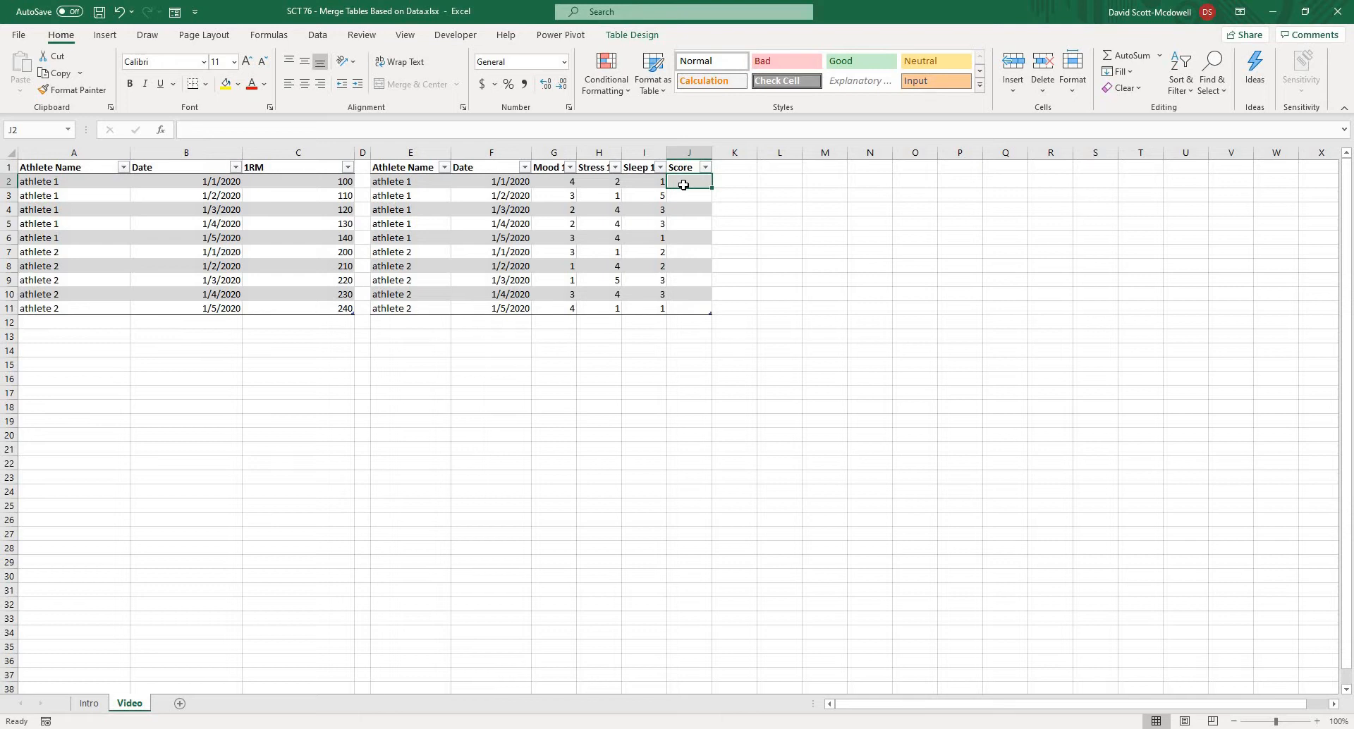
text(=)
text(sum)
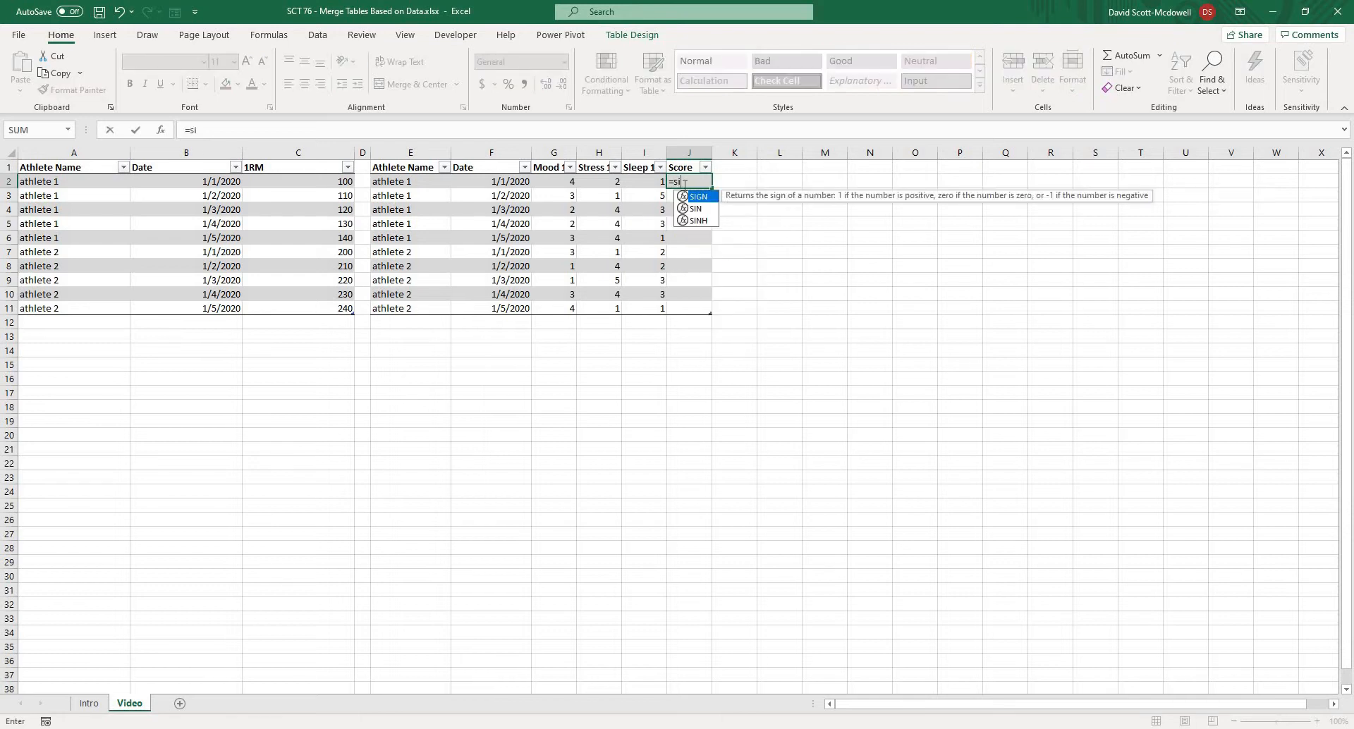
text(()
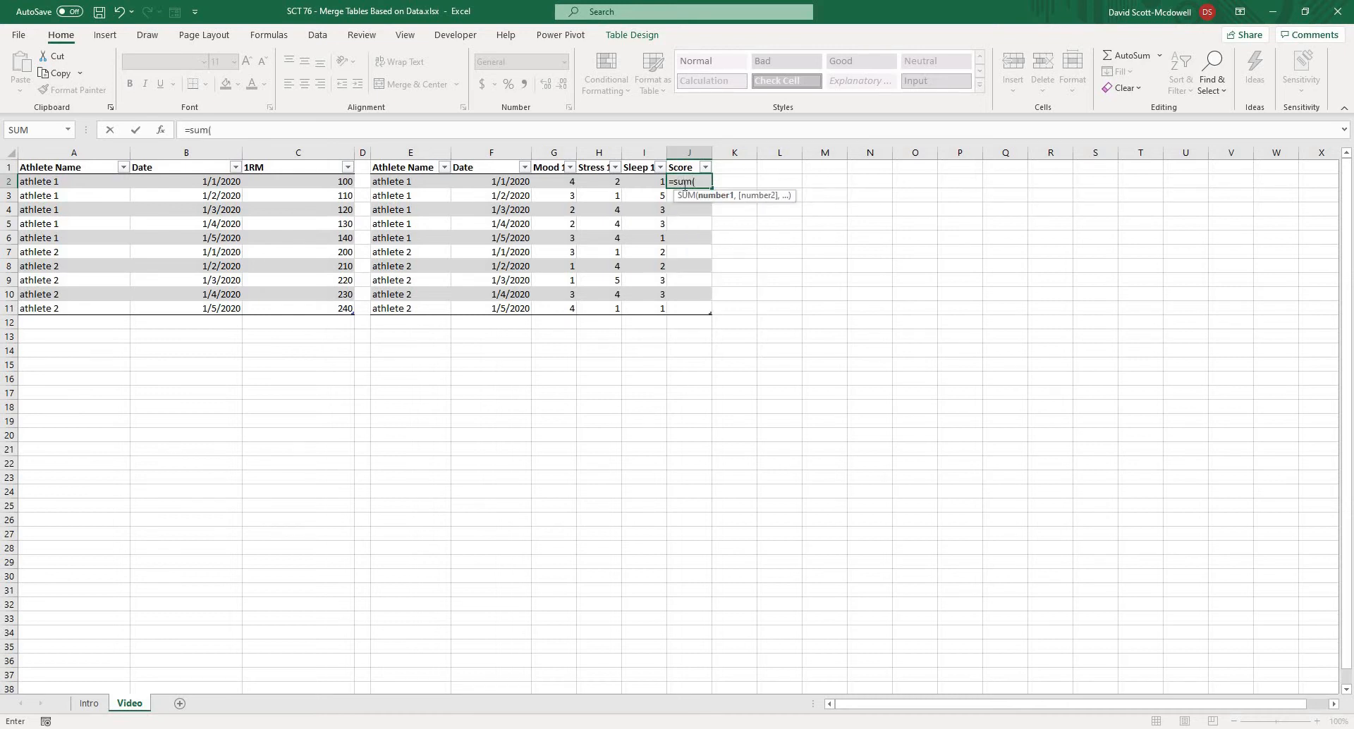
drag(562, 181, 647, 182)
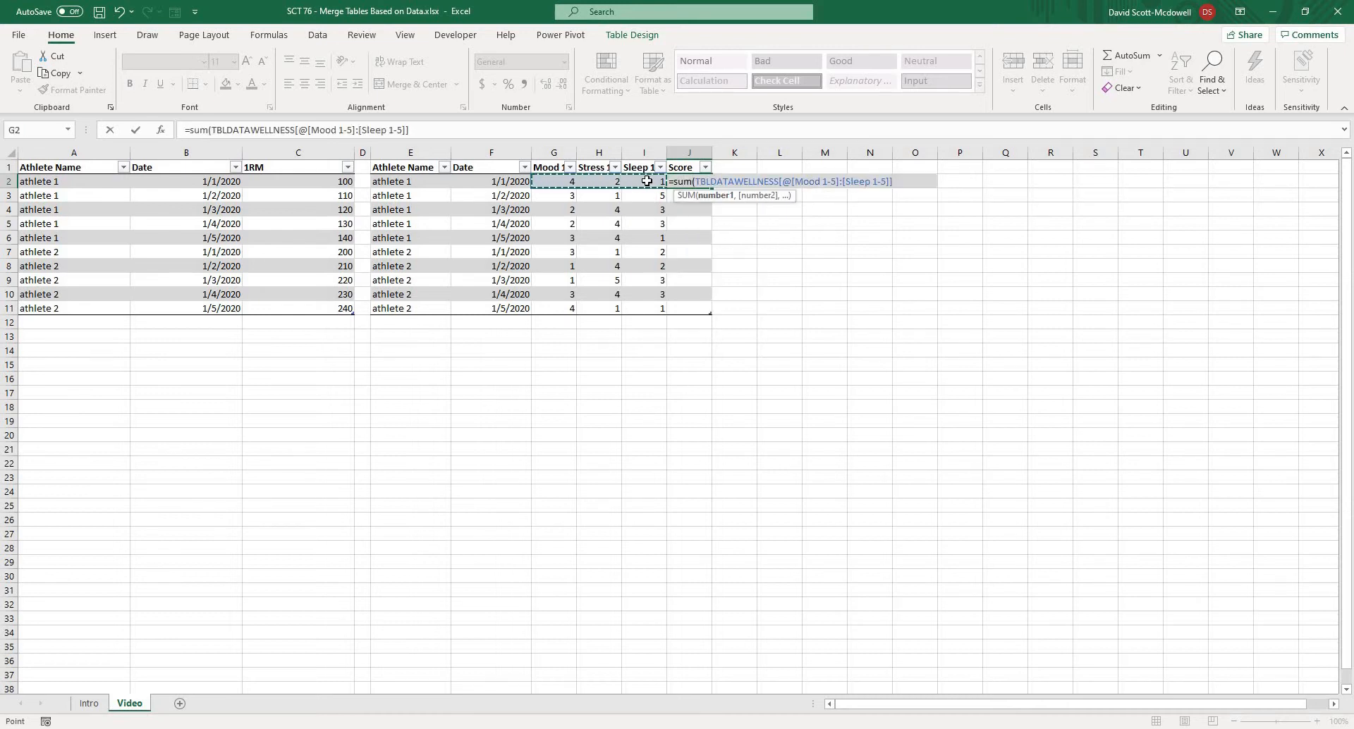
text())
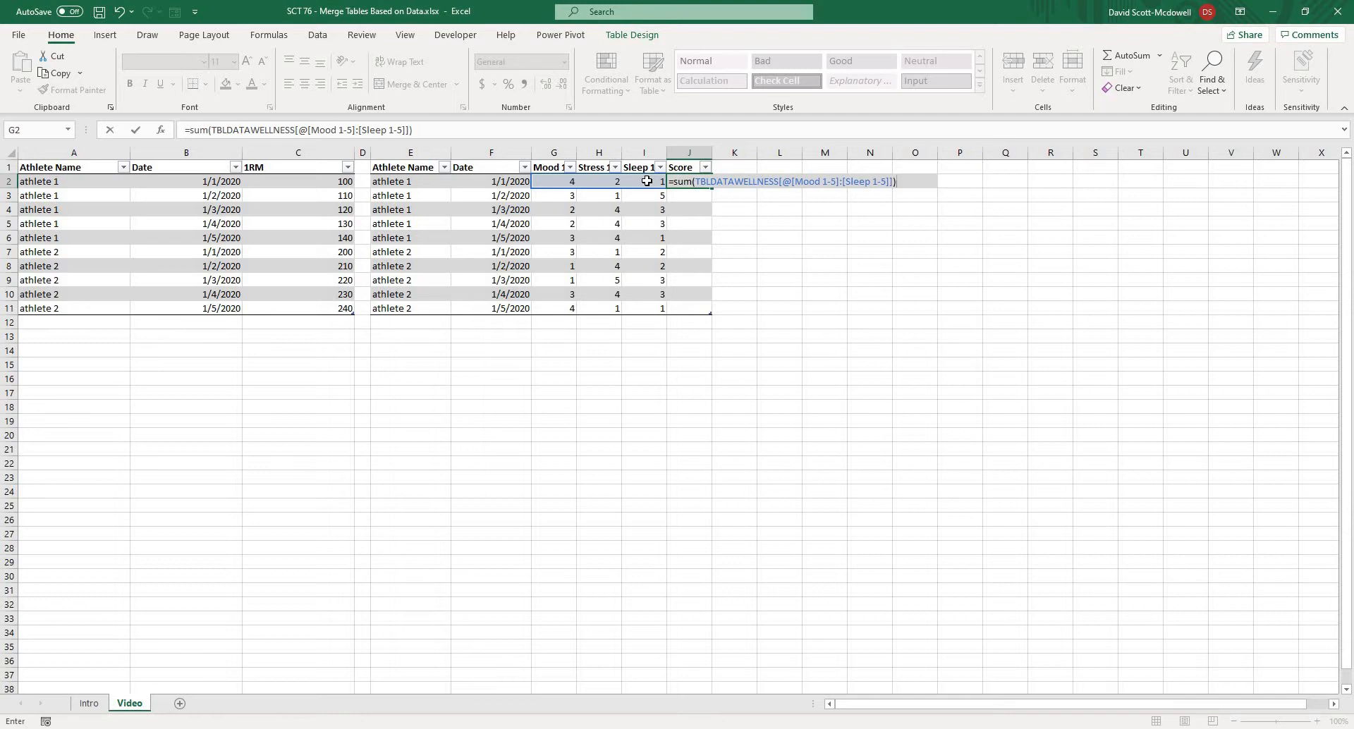
key(Return)
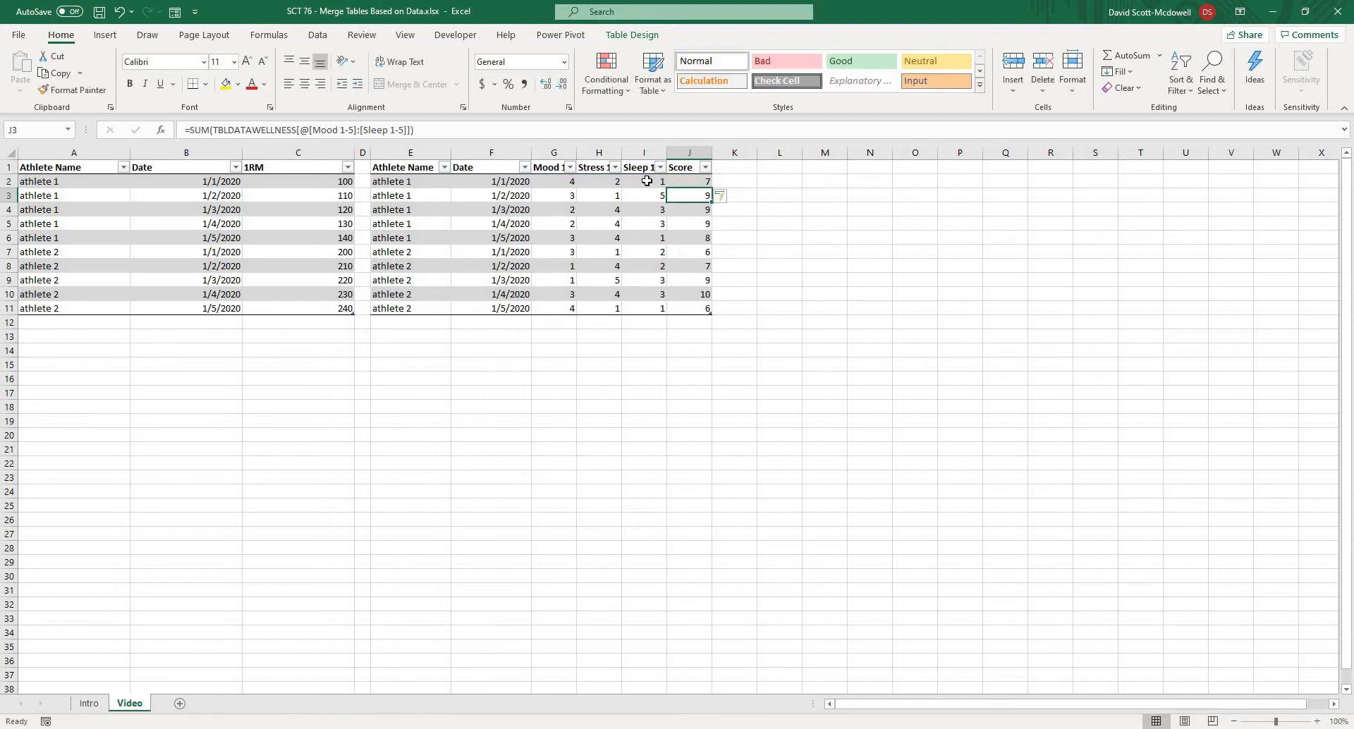
click(841, 420)
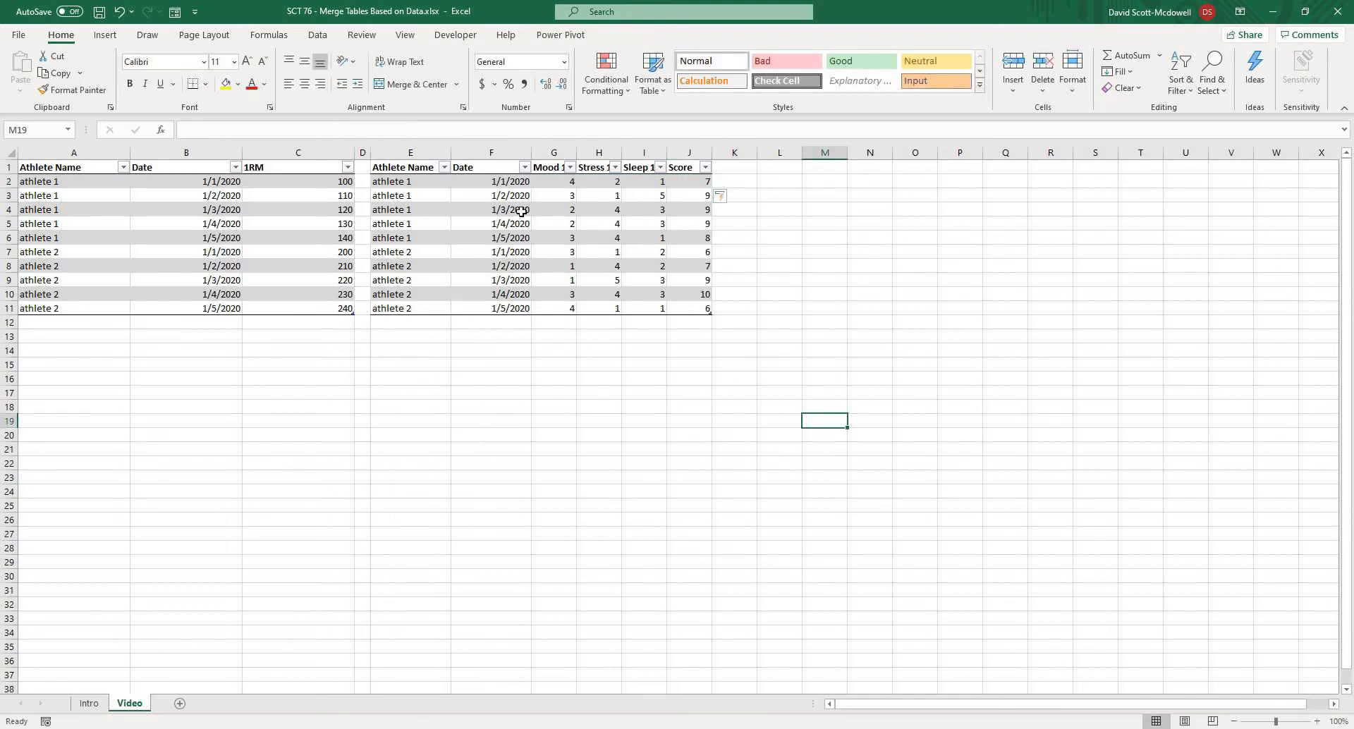
click(52, 181)
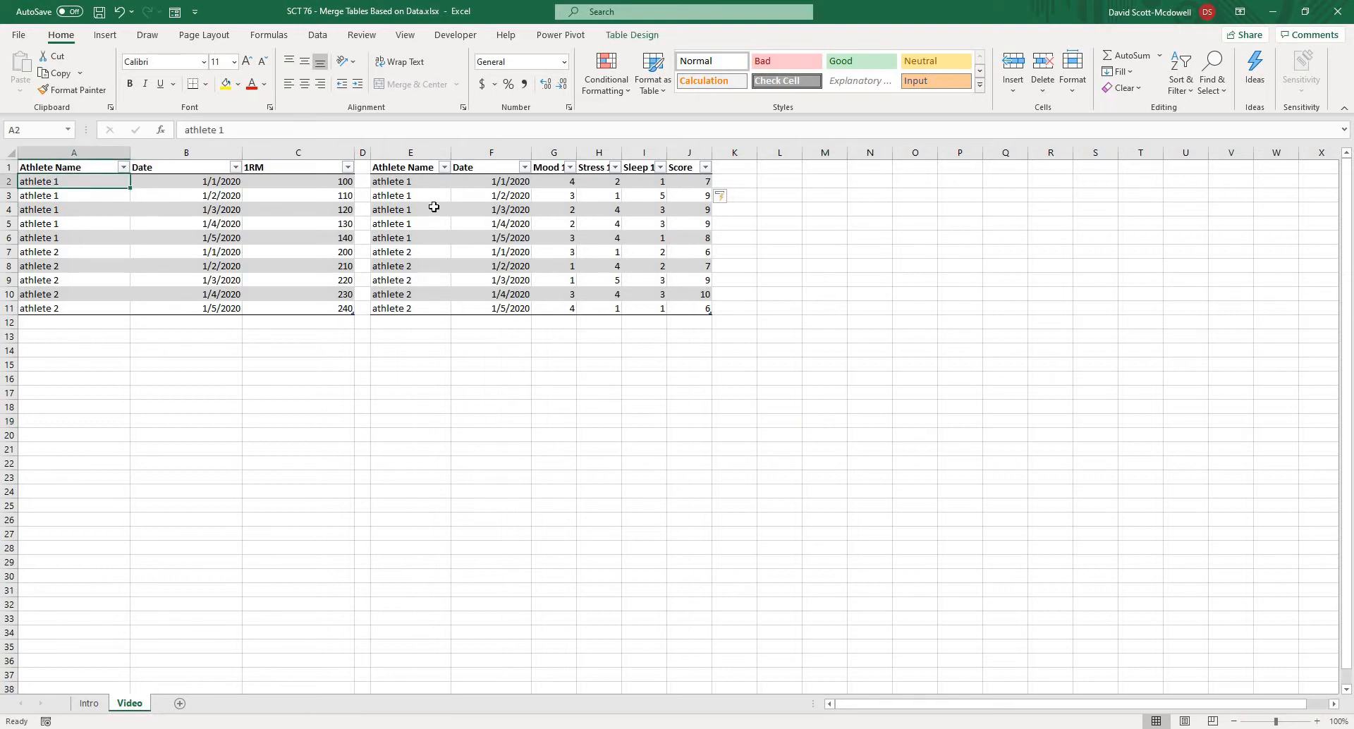
click(404, 167)
click(389, 407)
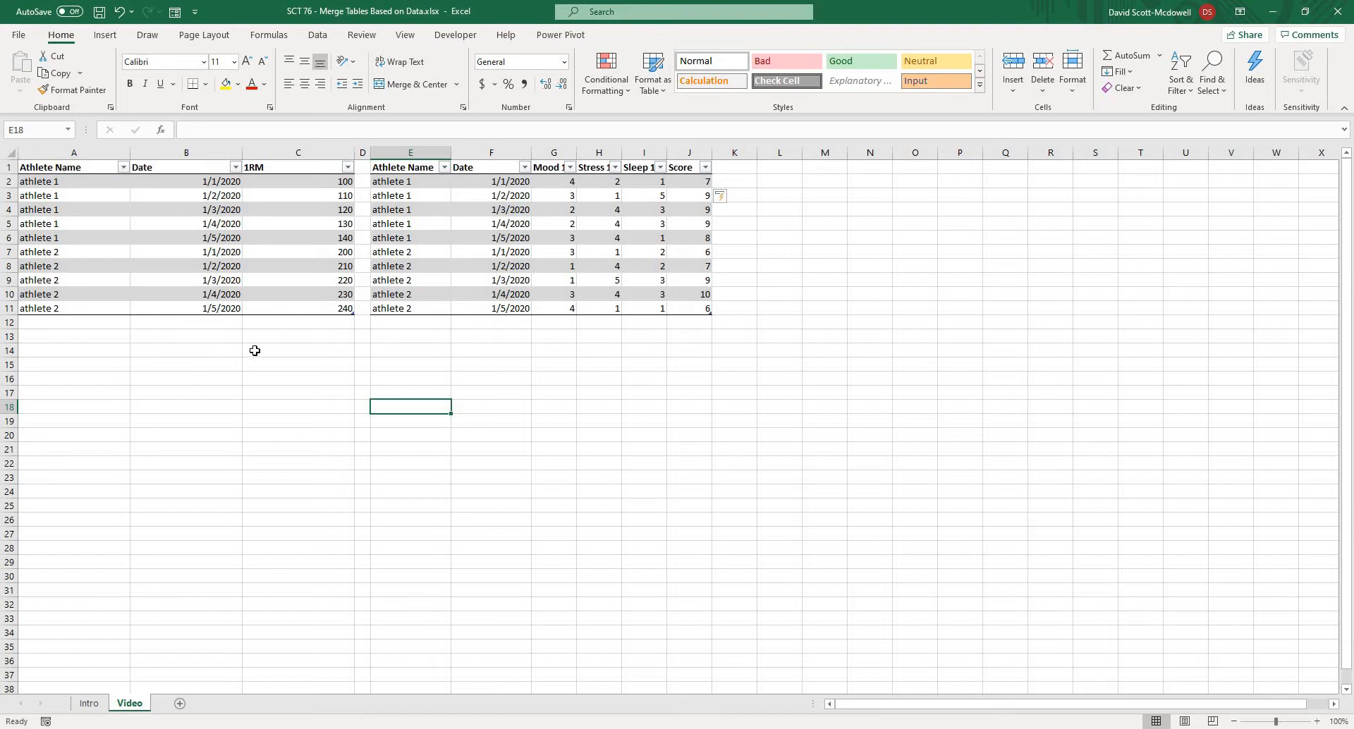
Narrow the Date and 1RM columns B and C of the first table to the same width
drag(186, 153, 320, 153)
click(367, 462)
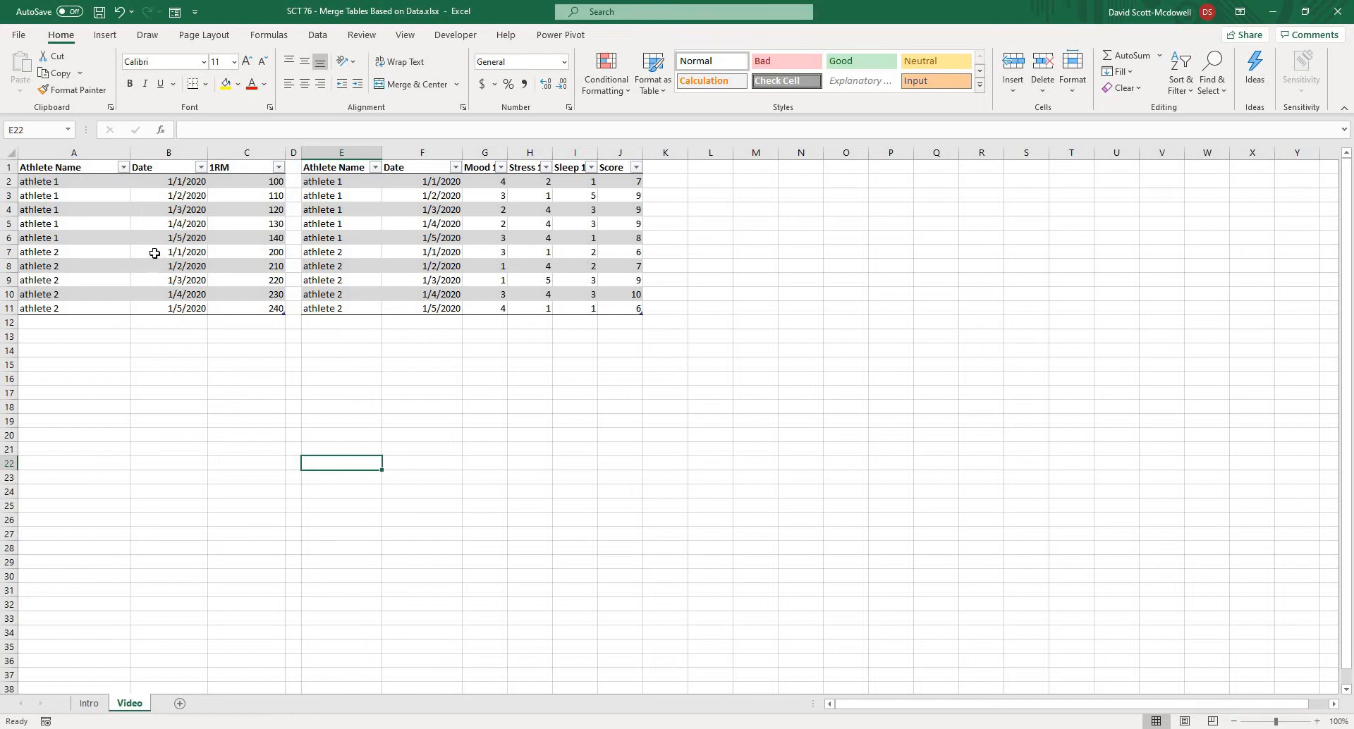
click(93, 184)
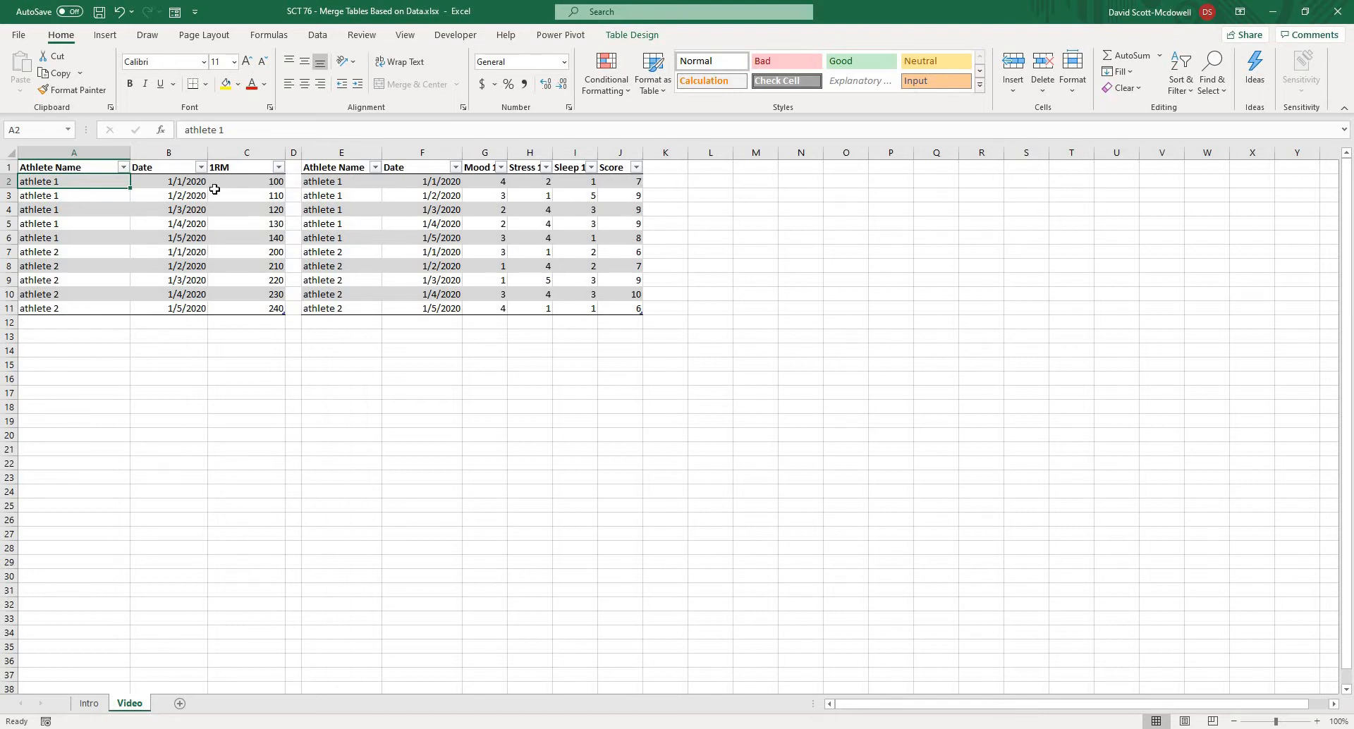
click(499, 417)
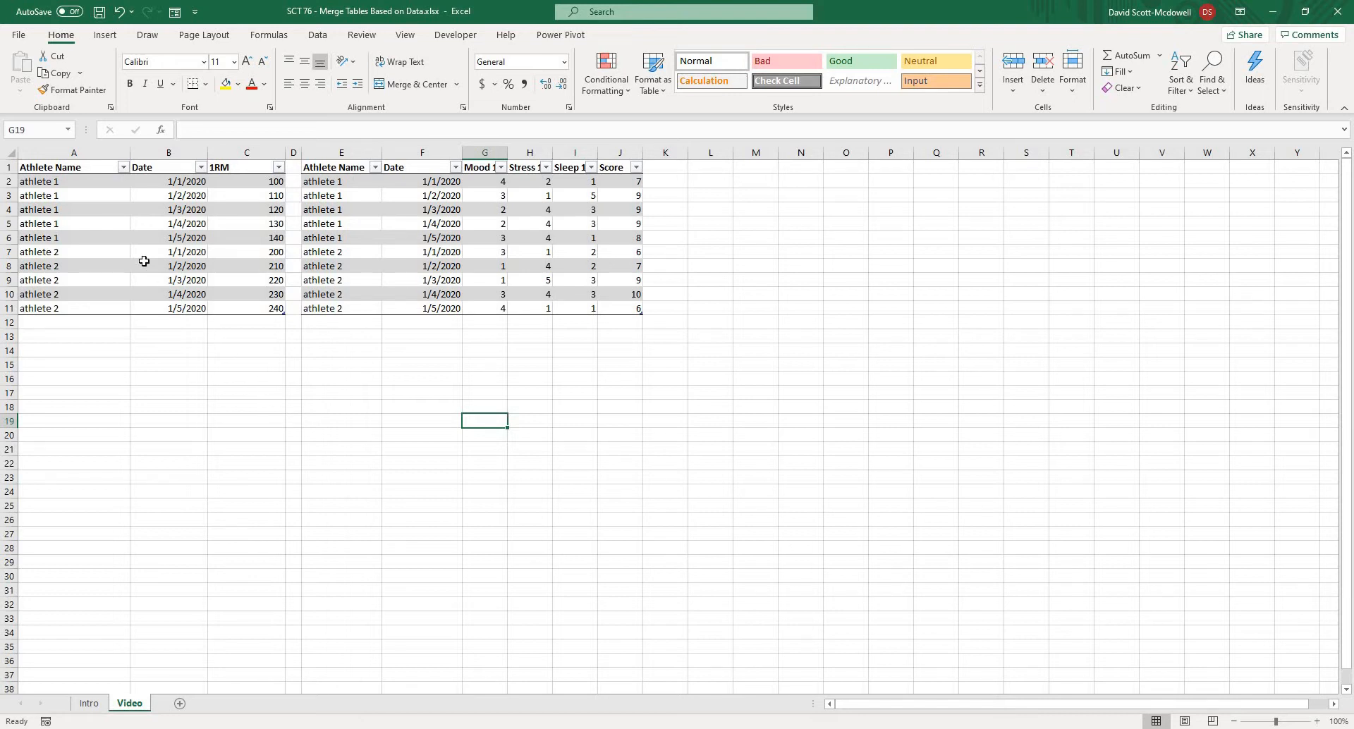
click(90, 198)
click(72, 184)
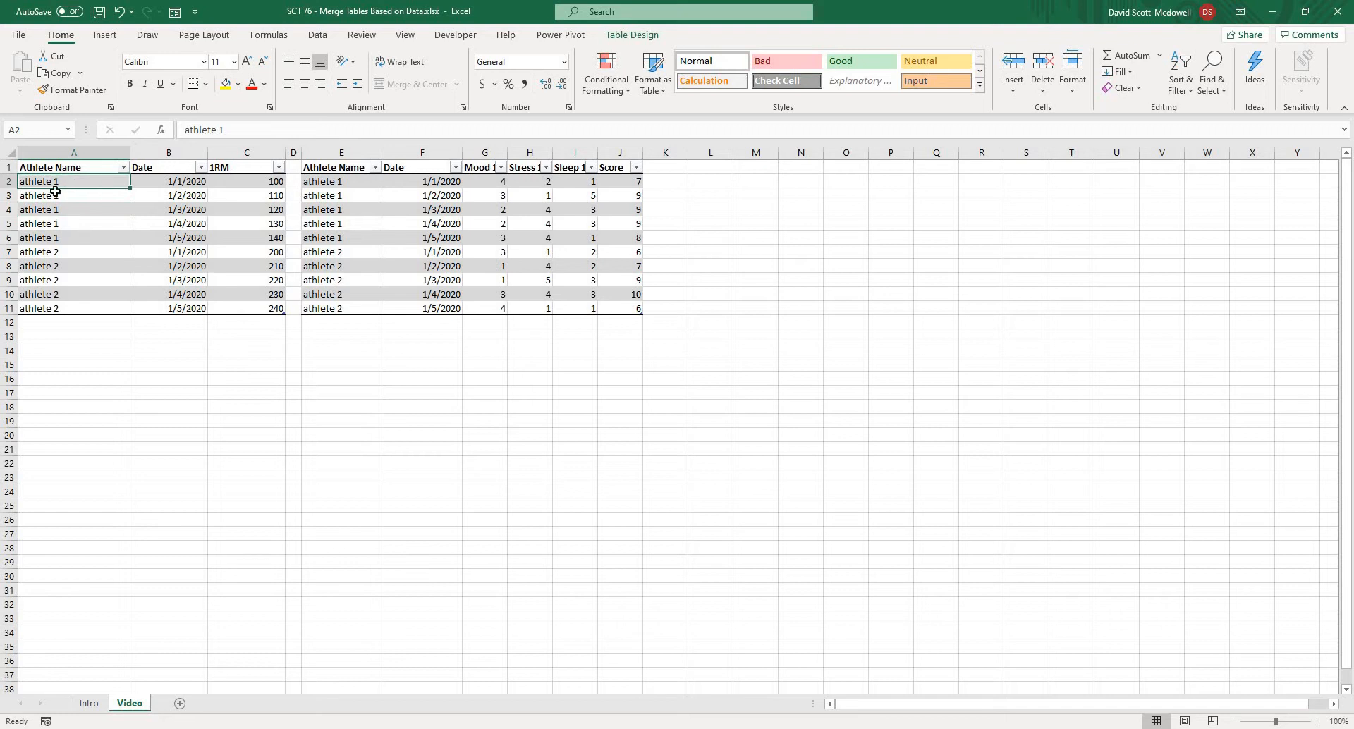
click(85, 236)
click(44, 183)
Open the 1RM table as a query in the Power Query Editor
click(54, 200)
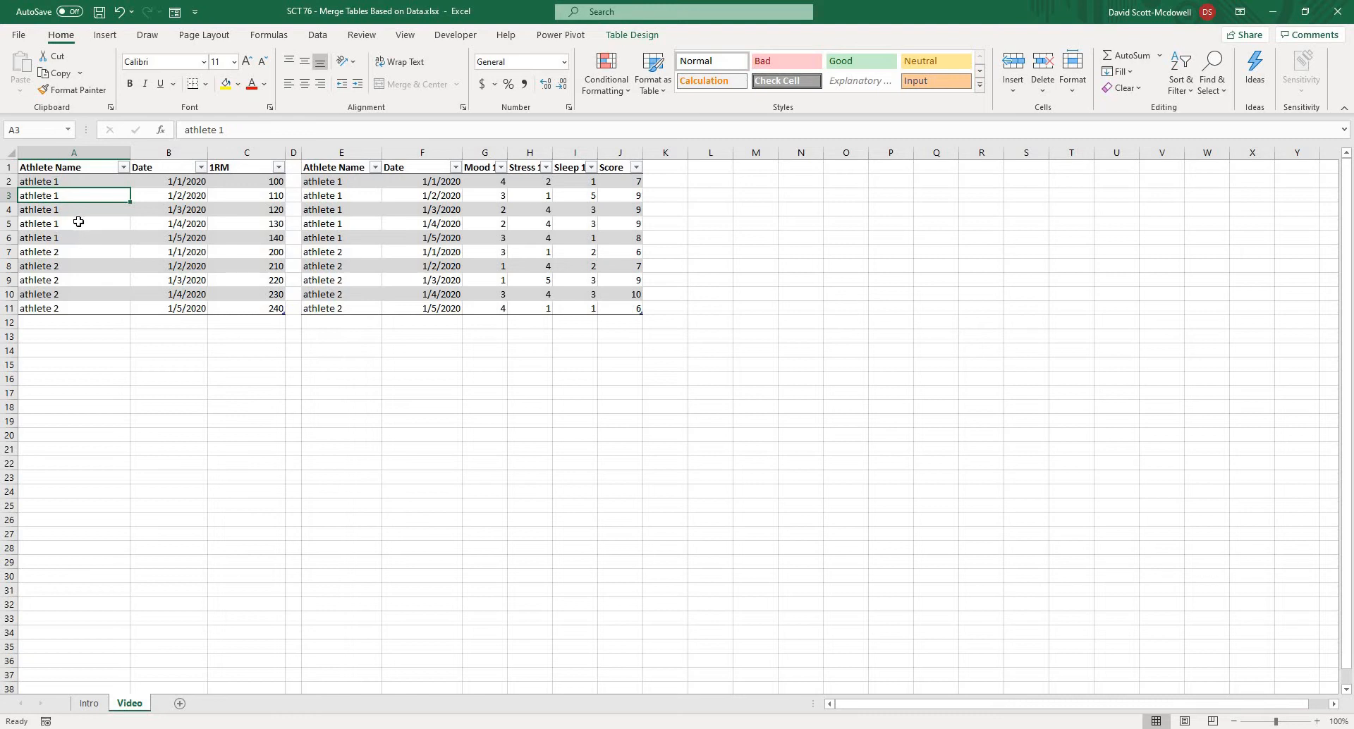
click(316, 44)
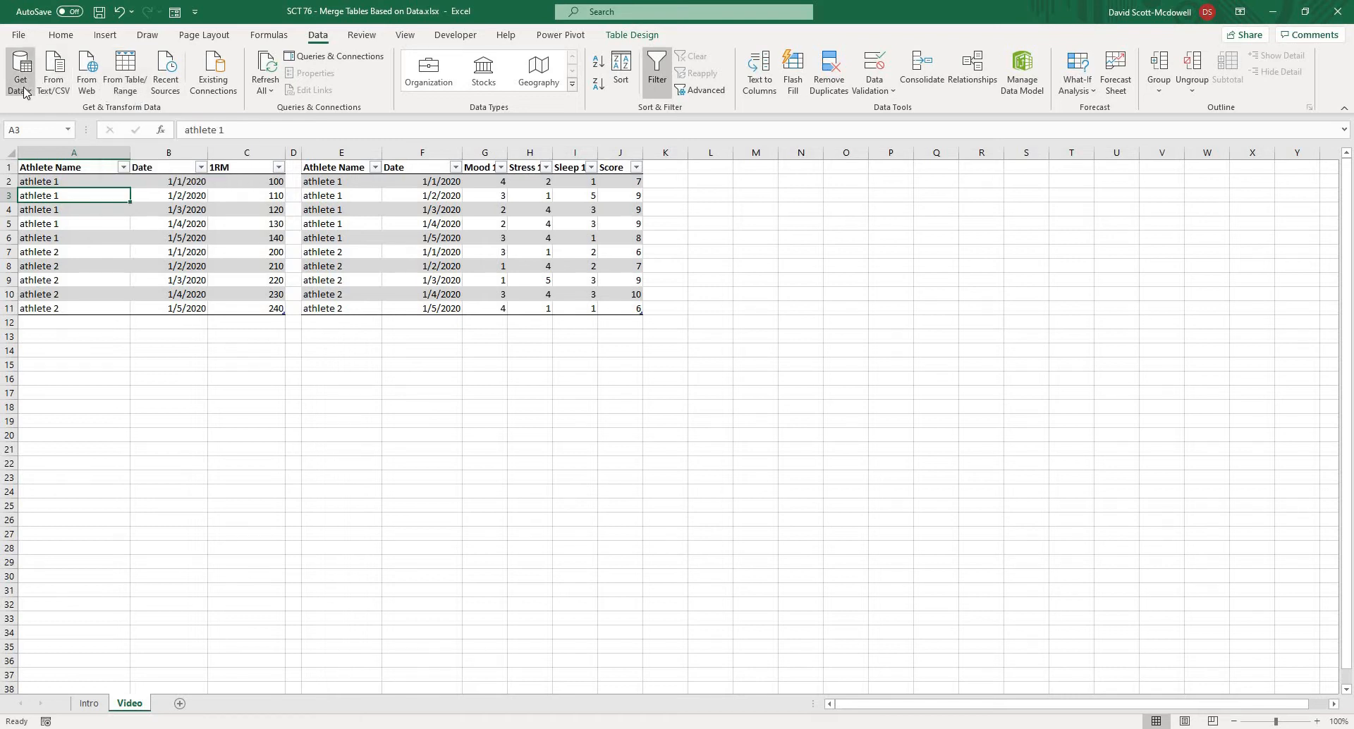
click(131, 90)
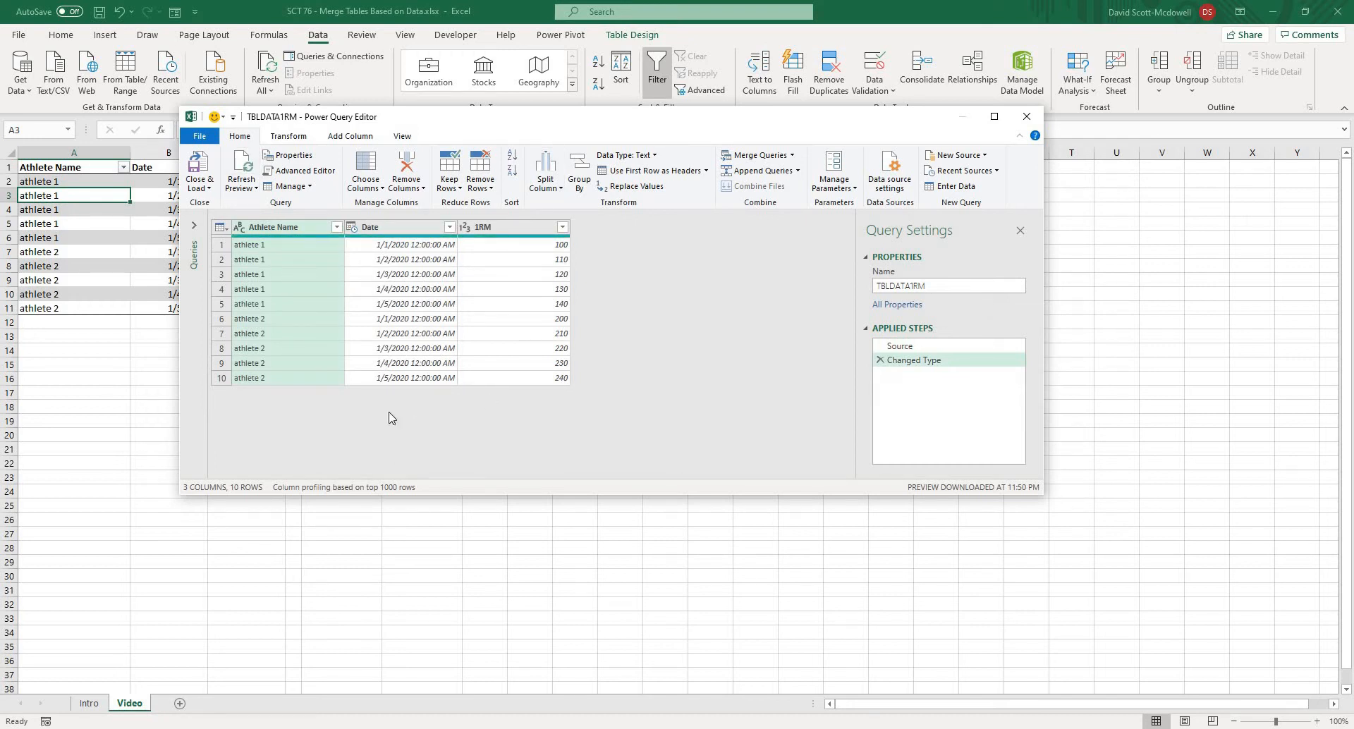
Close and load the TBLDATA1RM query as a connection only and add its data to the Data Model
click(208, 193)
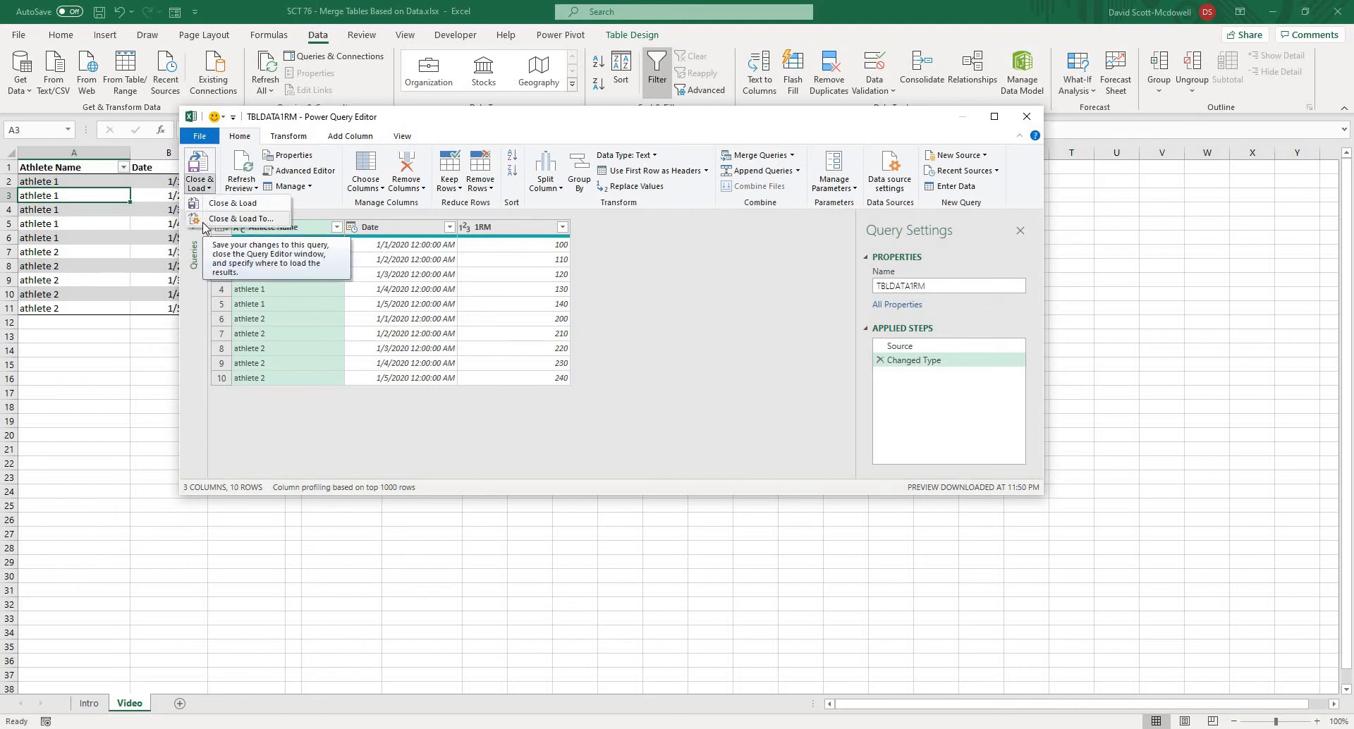
click(232, 218)
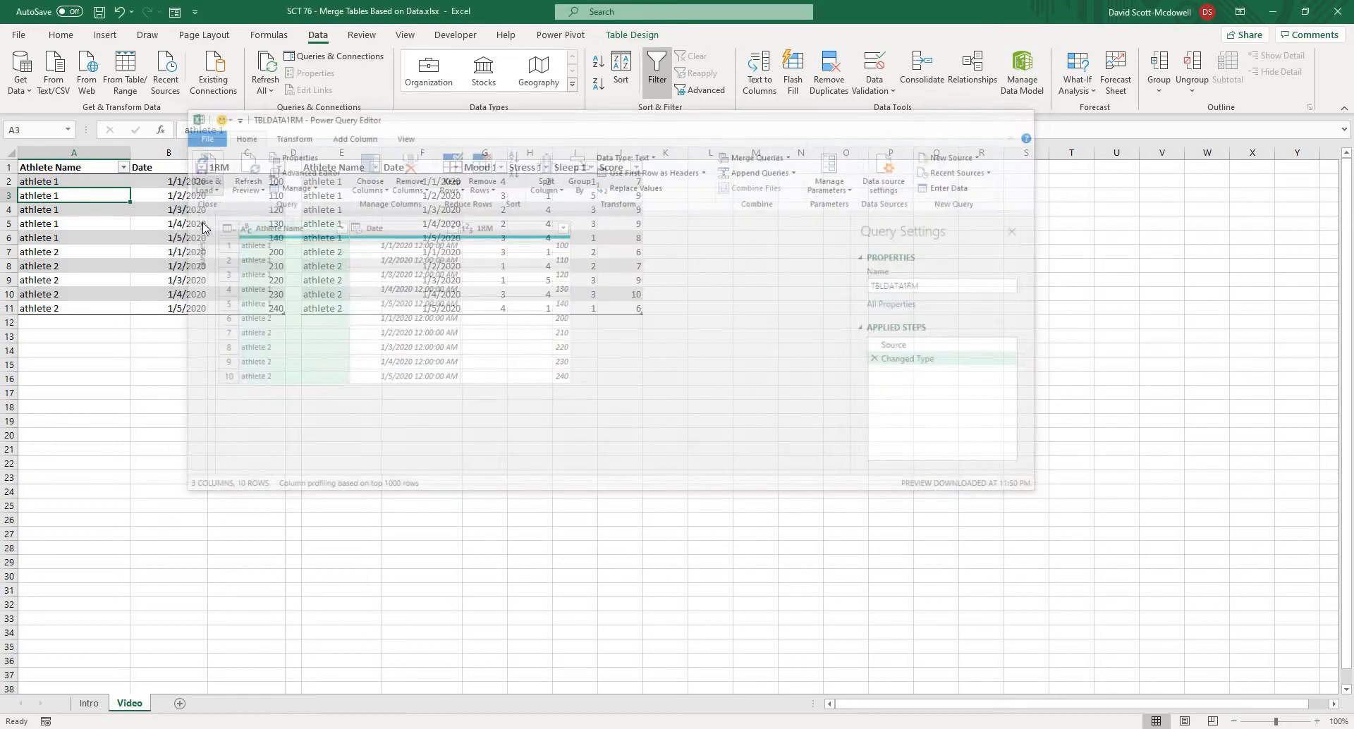
drag(773, 277, 341, 164)
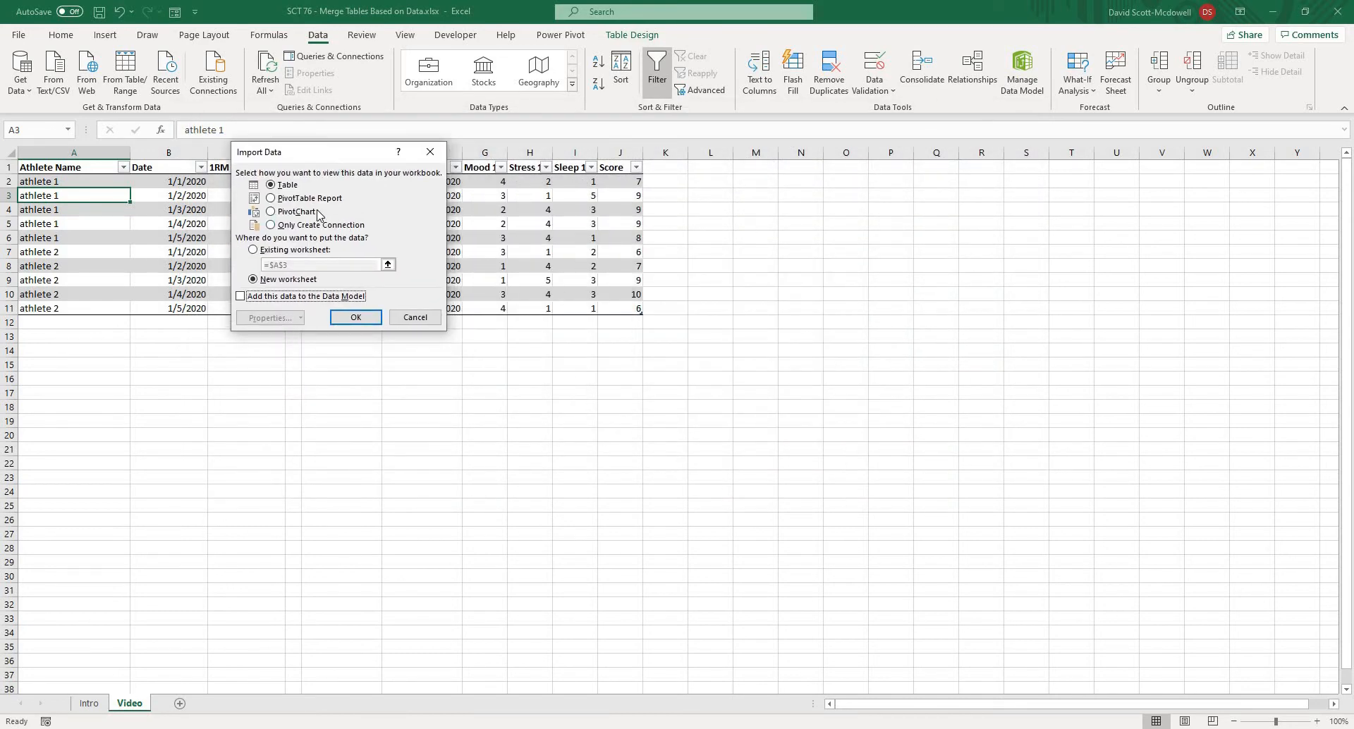
click(271, 225)
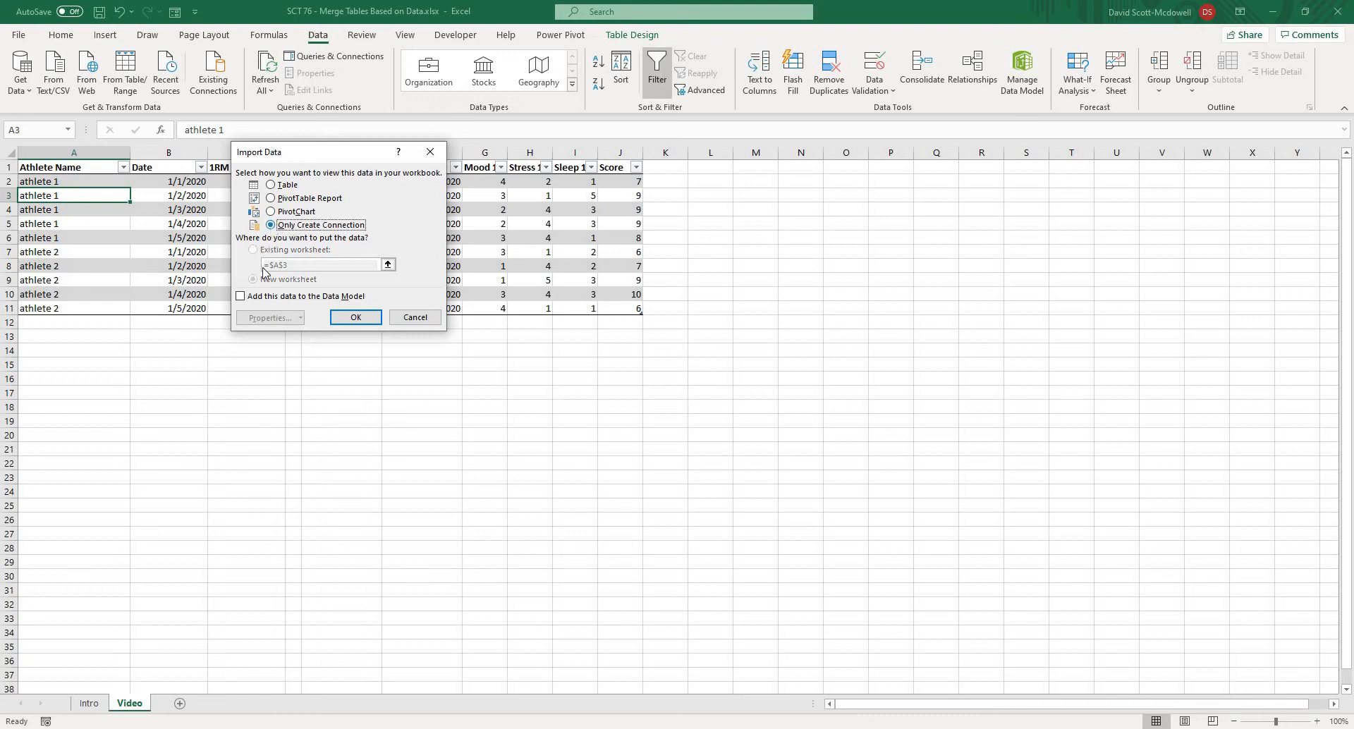
click(242, 297)
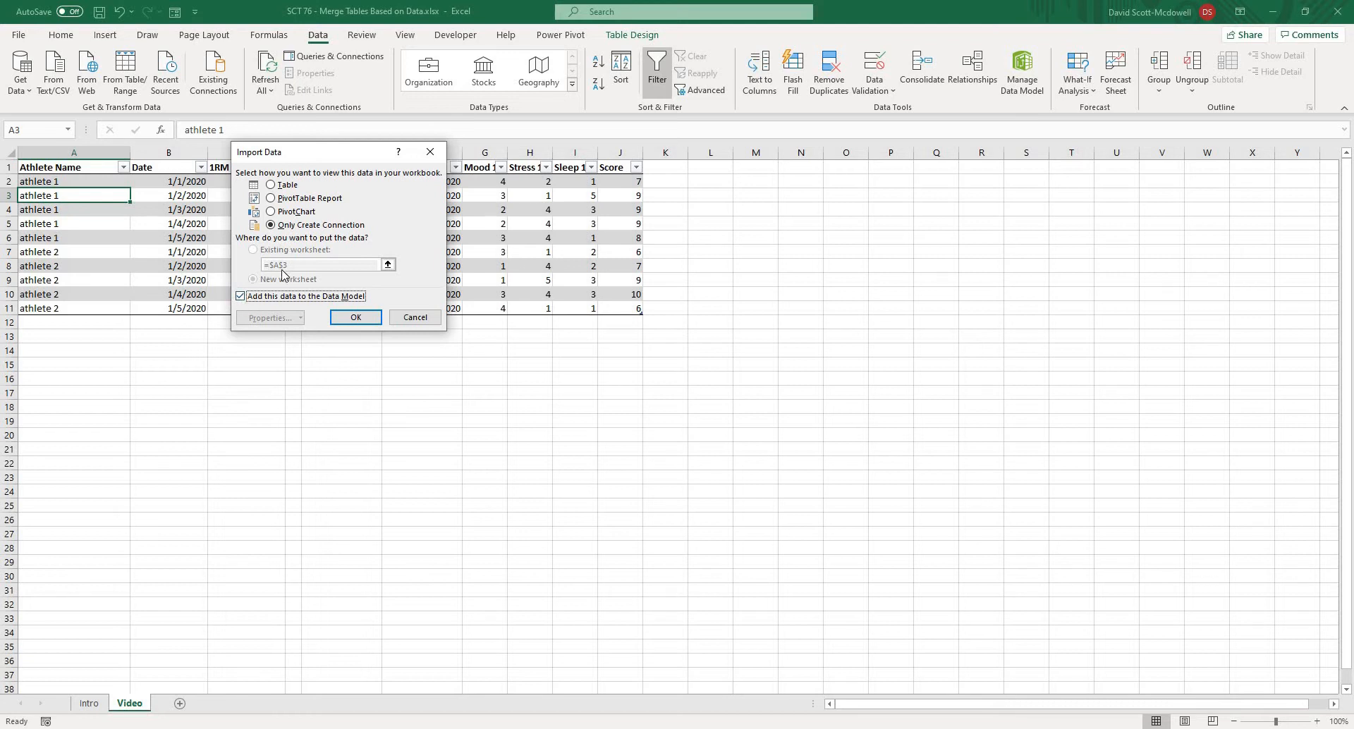
click(345, 317)
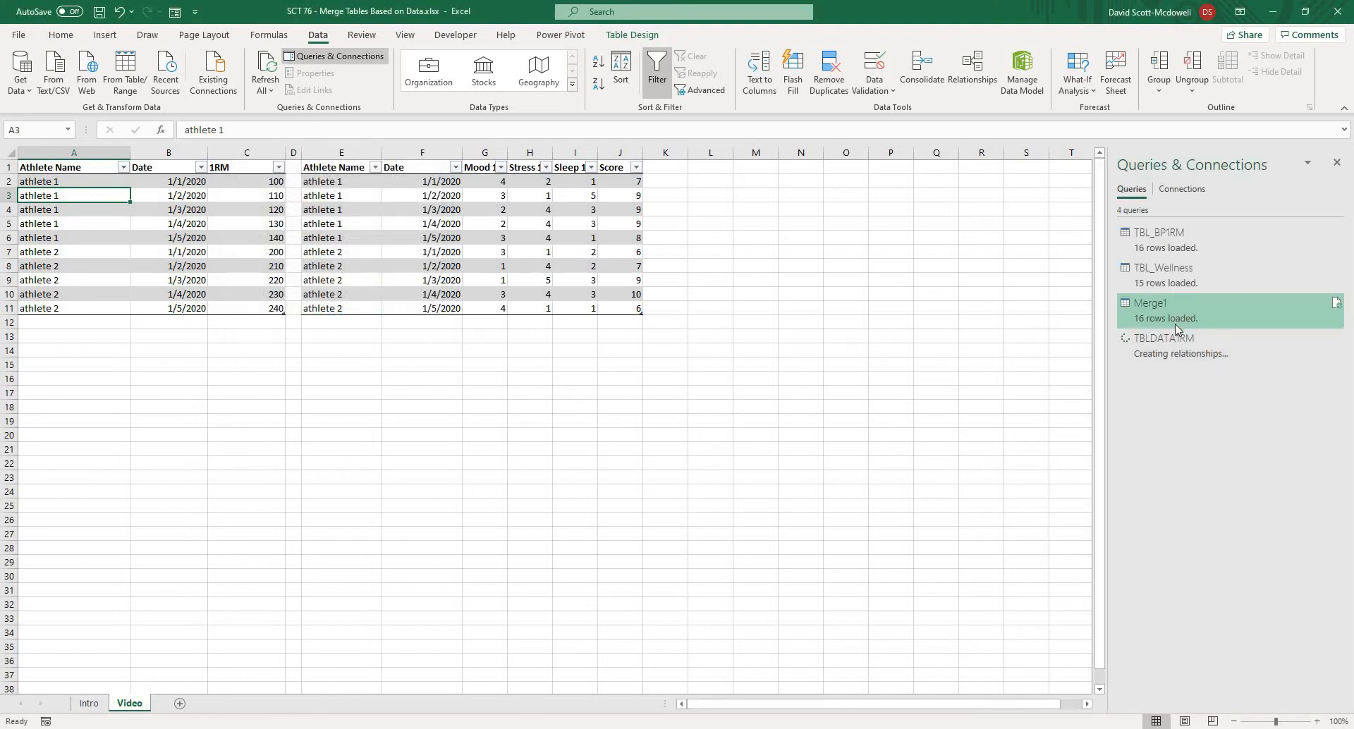
Open the wellness table as a query in the Power Query Editor
mouse_move(1176, 352)
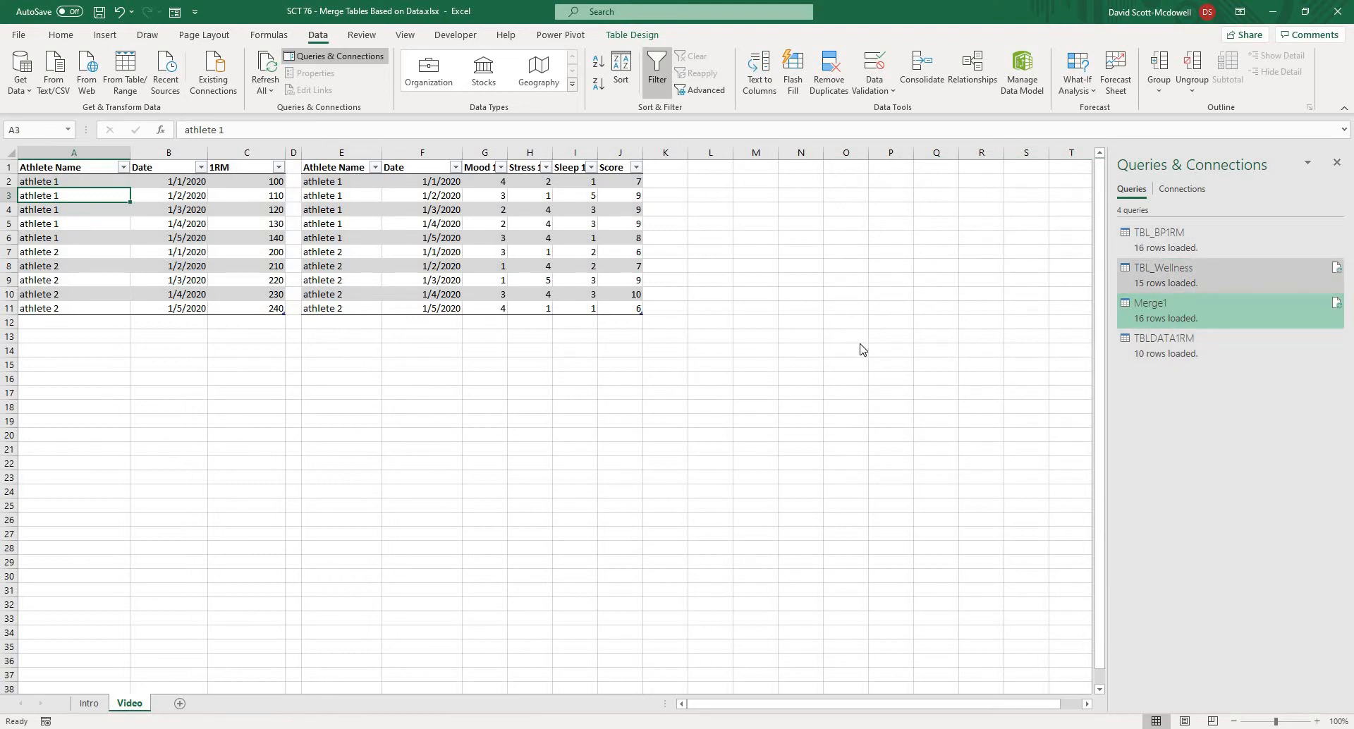
mouse_move(1195, 290)
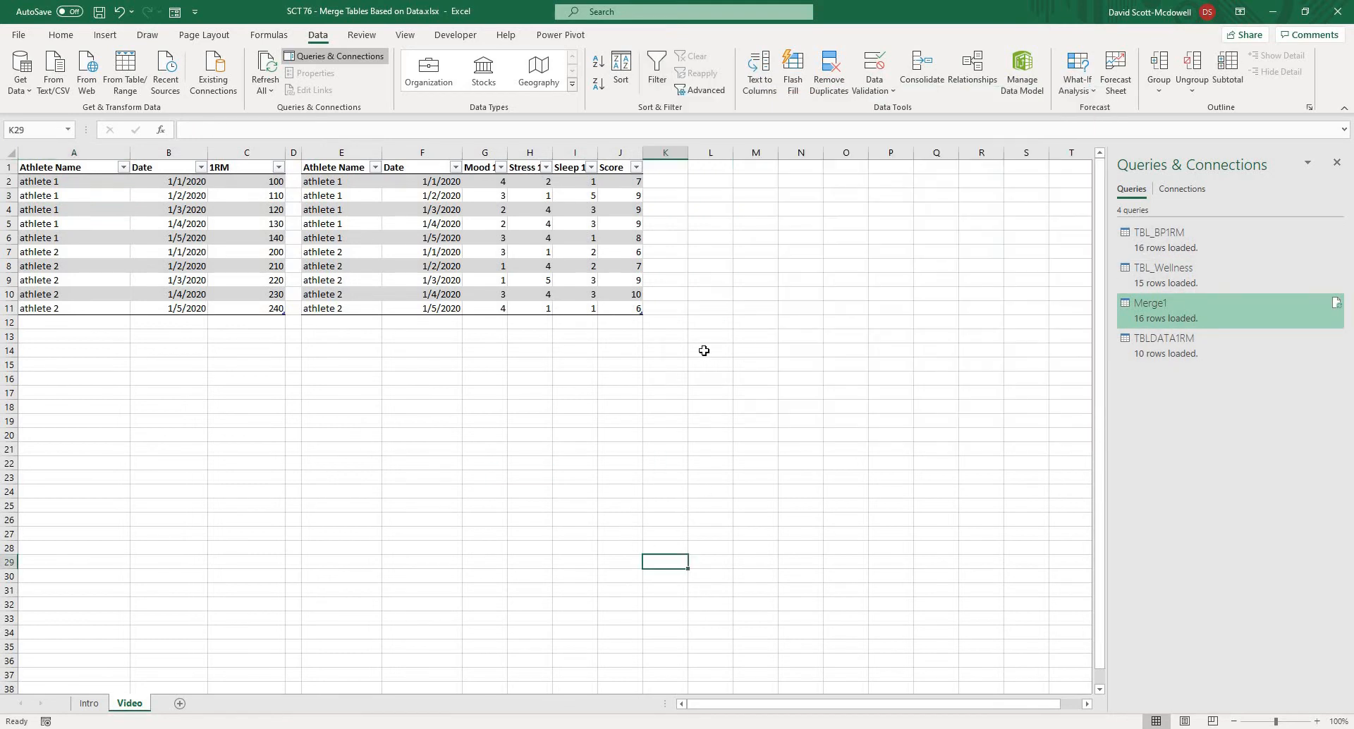
click(348, 193)
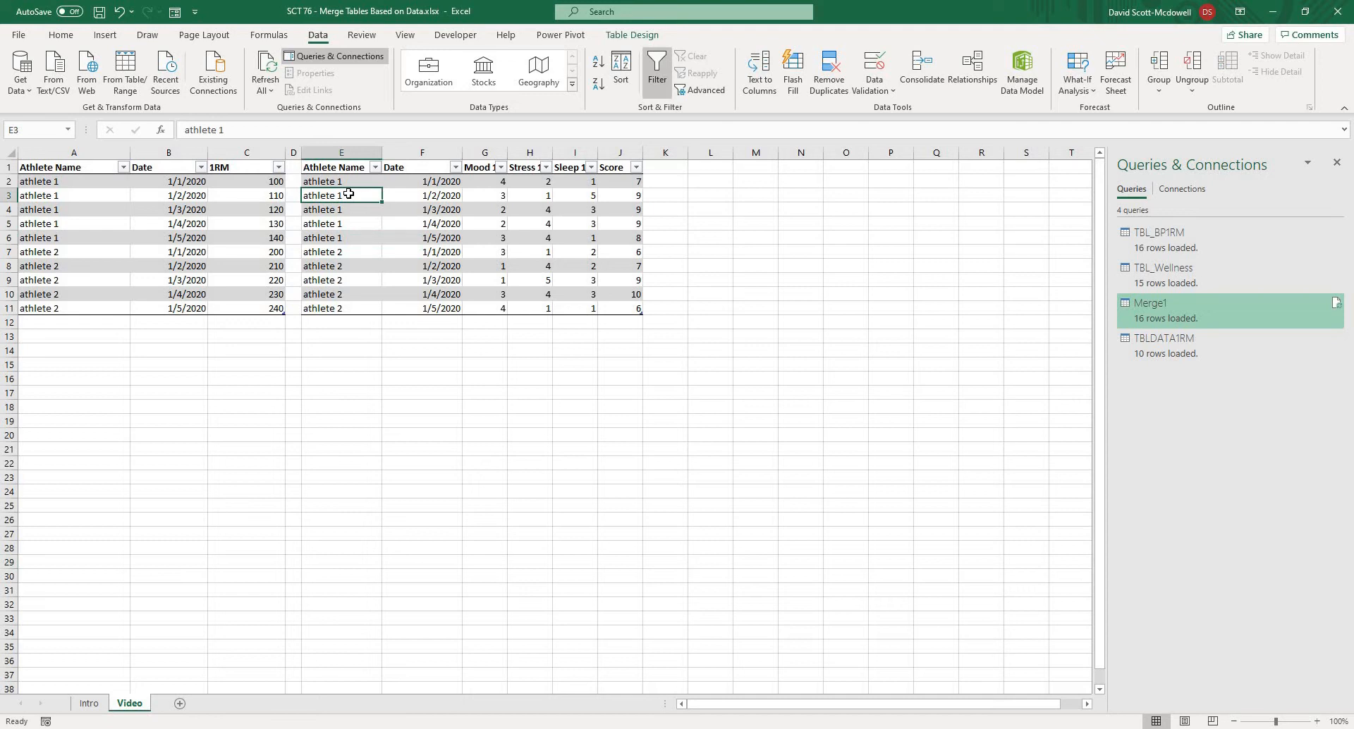
click(137, 86)
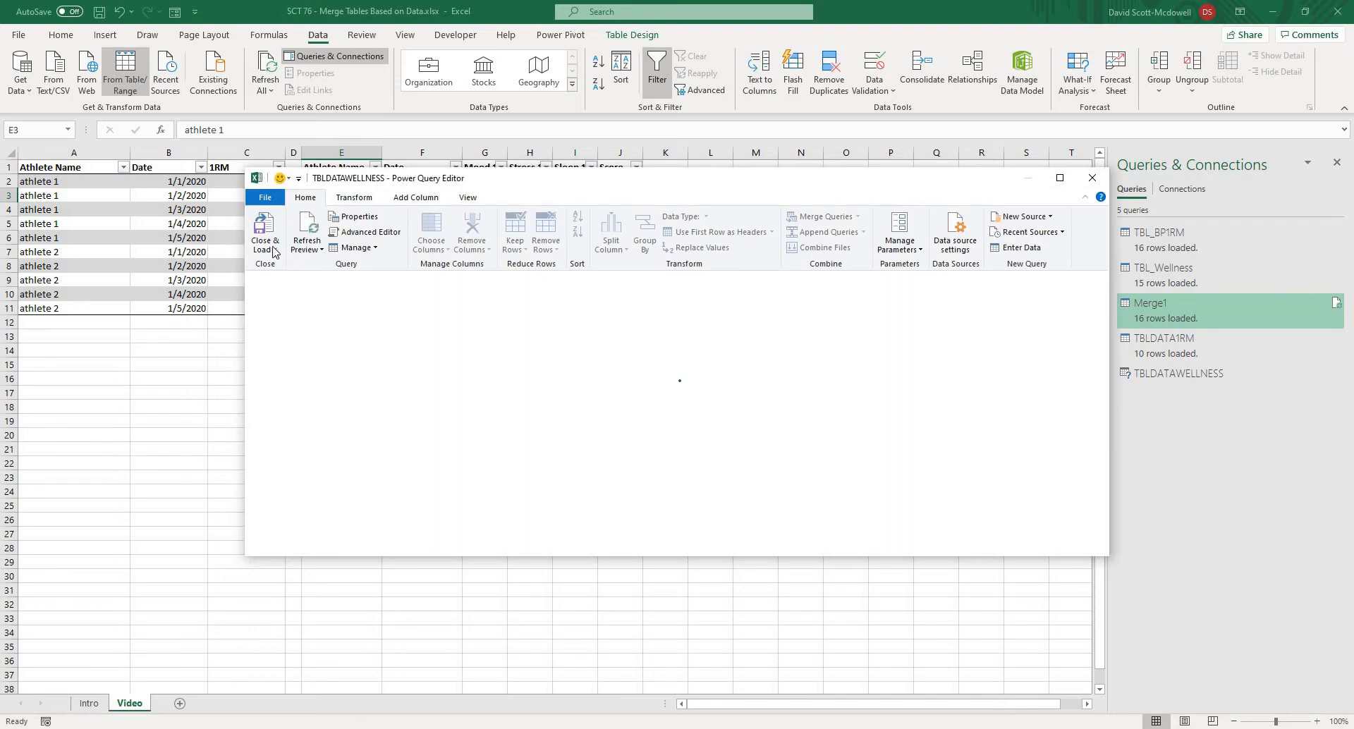
Close and load the TBLDATAWELLNESS query as a connection only and add its data to the Data Model
click(271, 246)
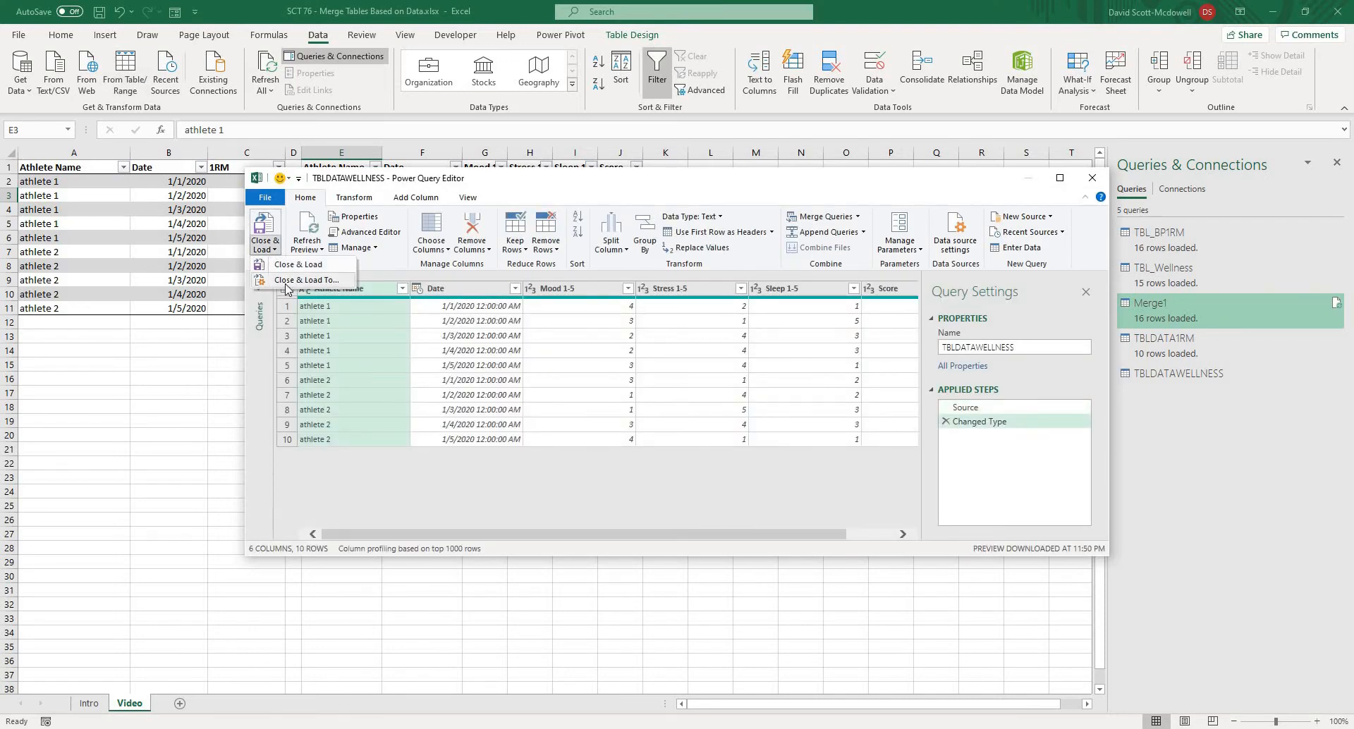
click(285, 283)
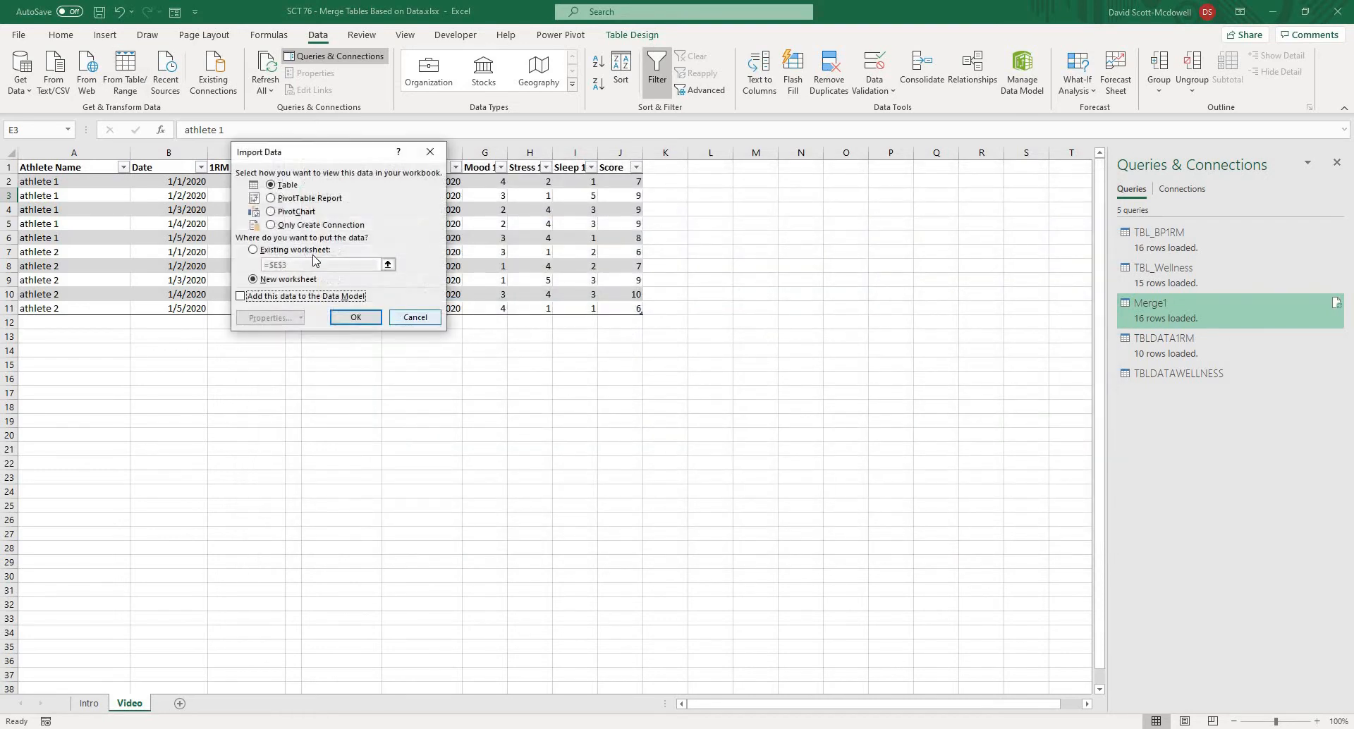
click(285, 225)
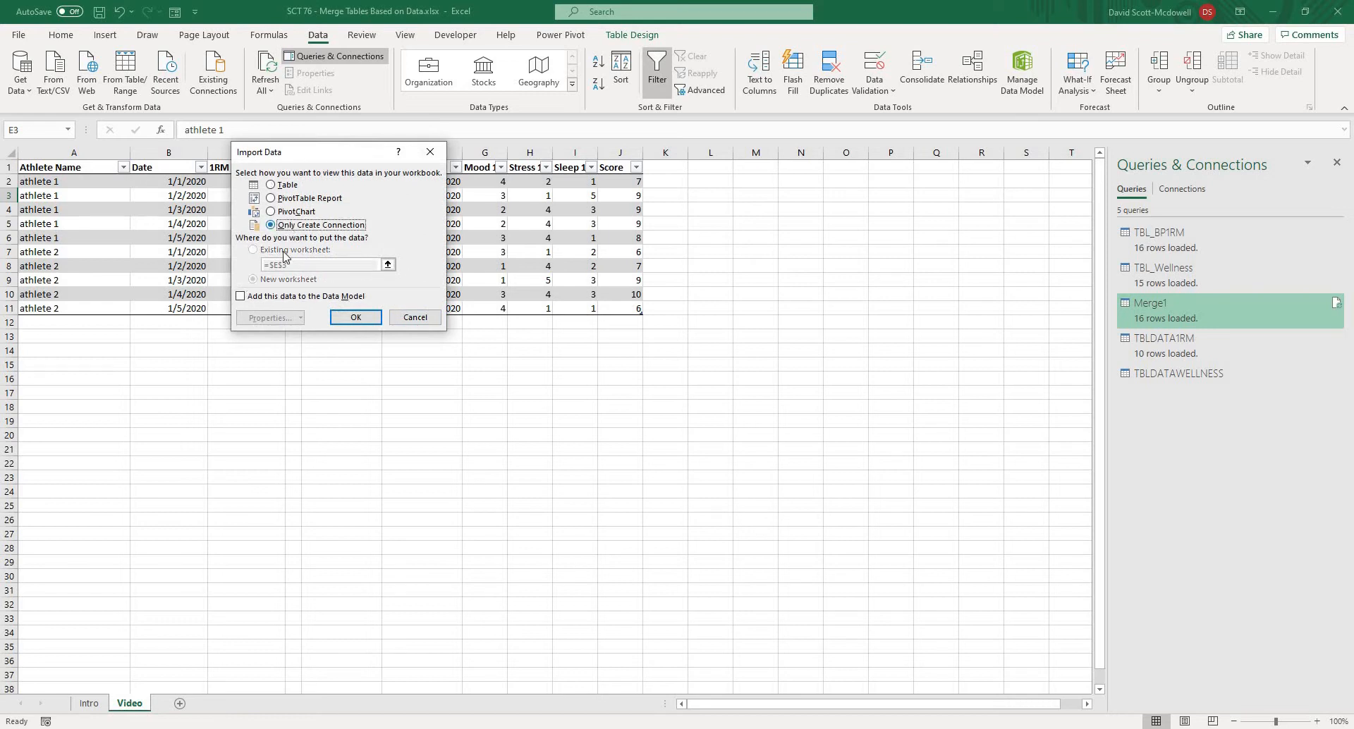
click(258, 296)
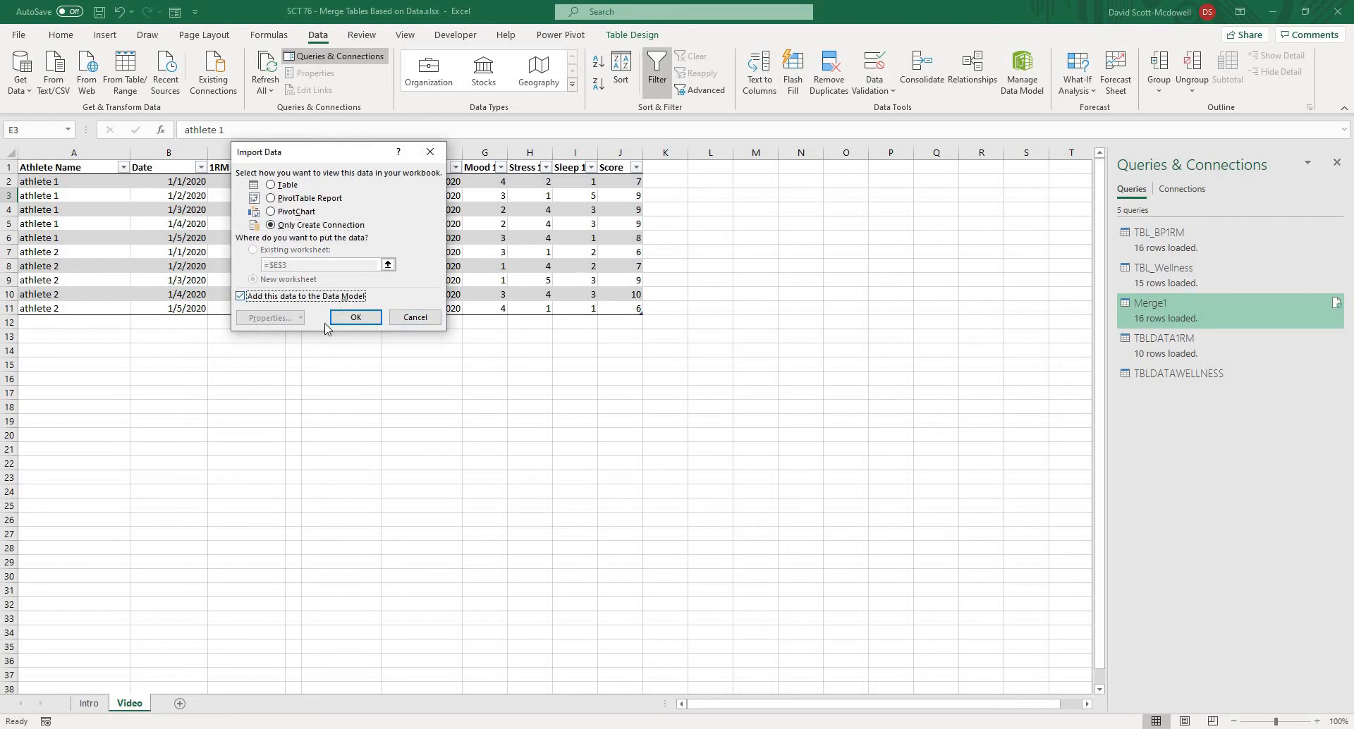
click(360, 318)
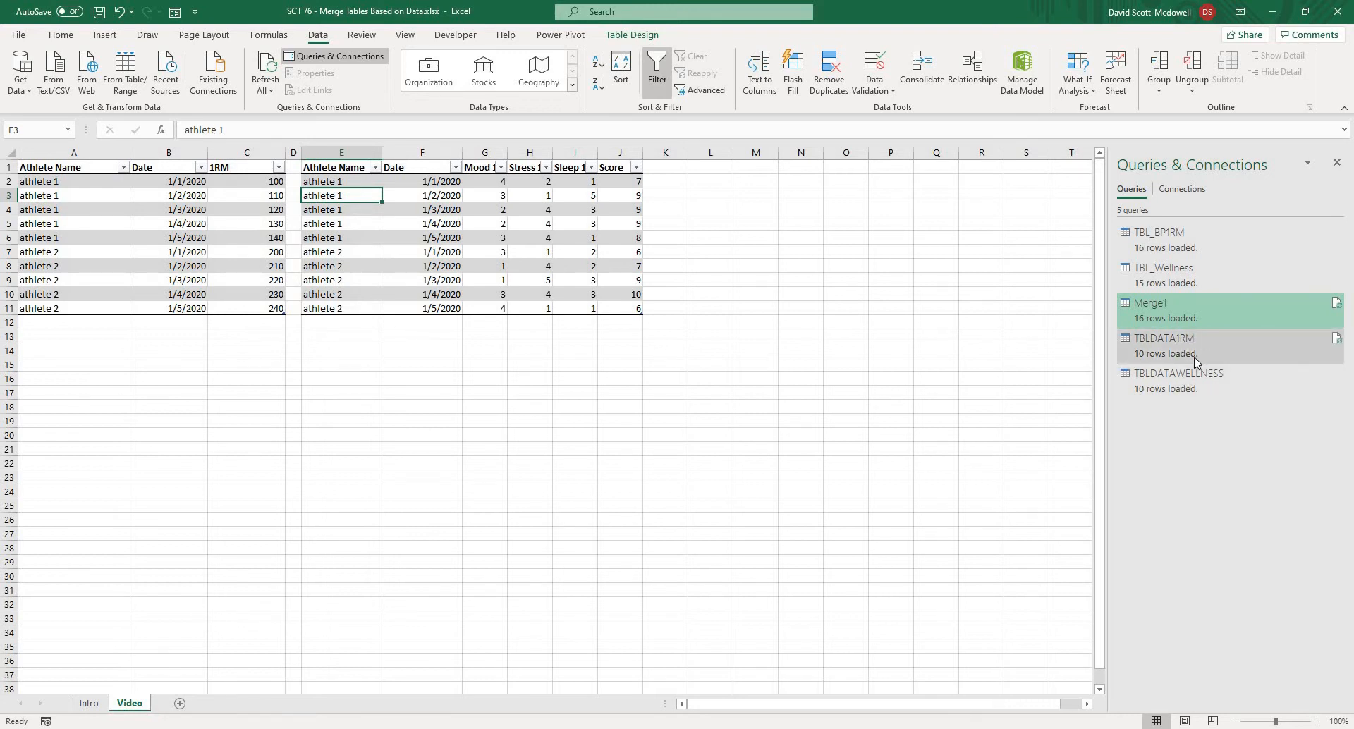
mouse_move(1195, 361)
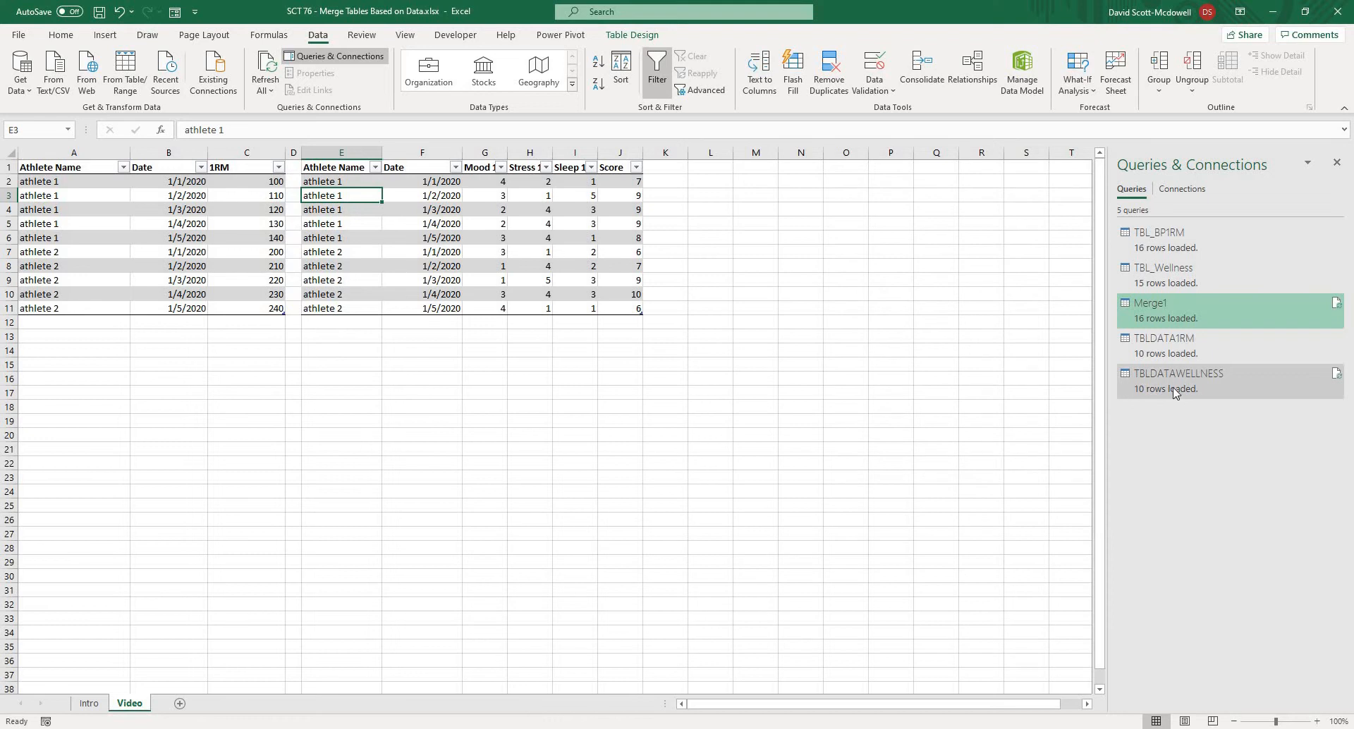
Start a merge of queries with TBLDATA1RM as the first table and TBLDATAWELLNESS as the second
click(294, 393)
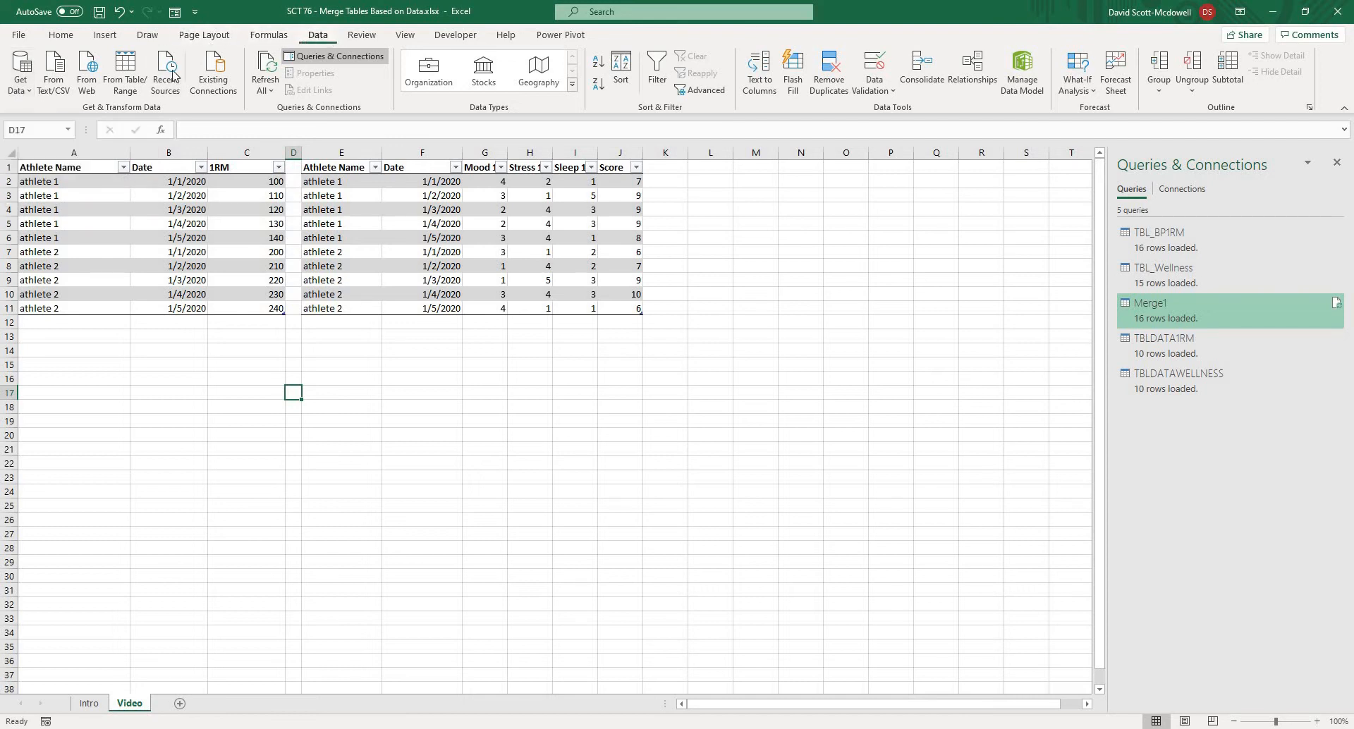
click(17, 92)
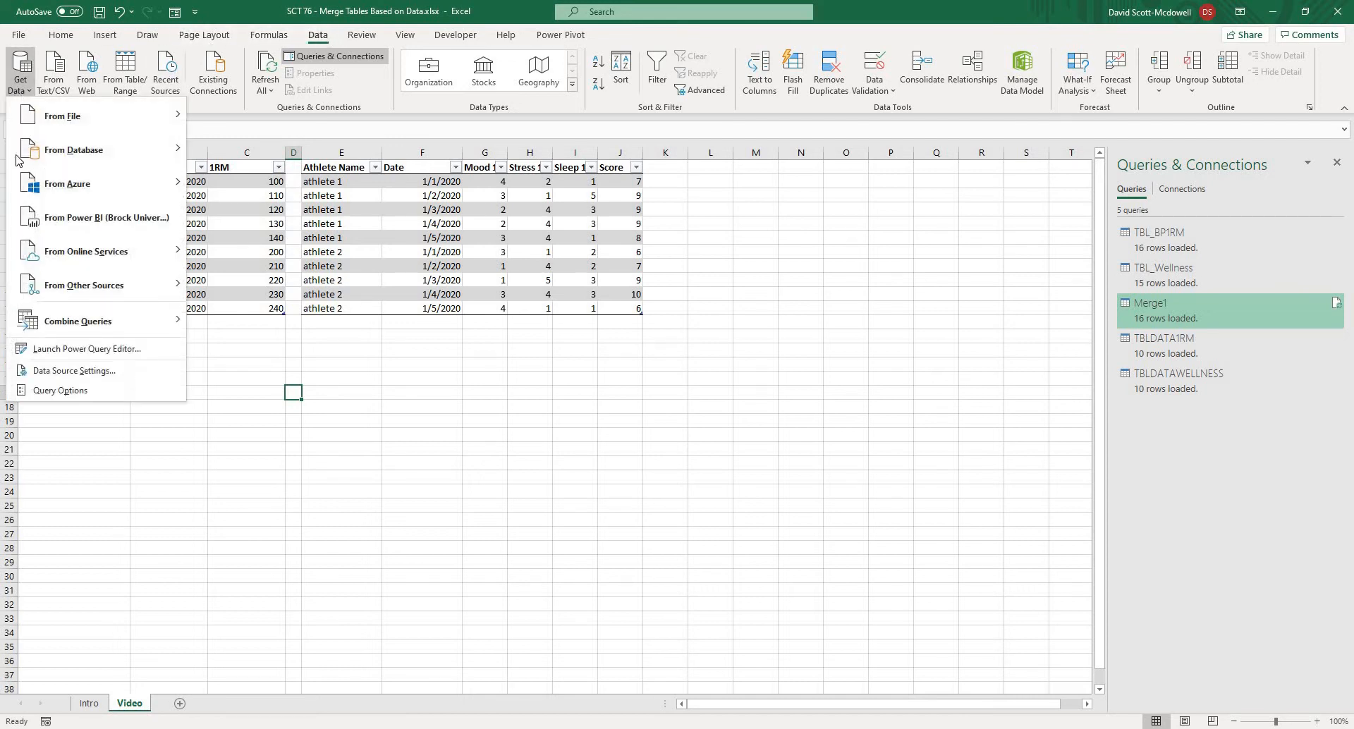
mouse_move(53, 327)
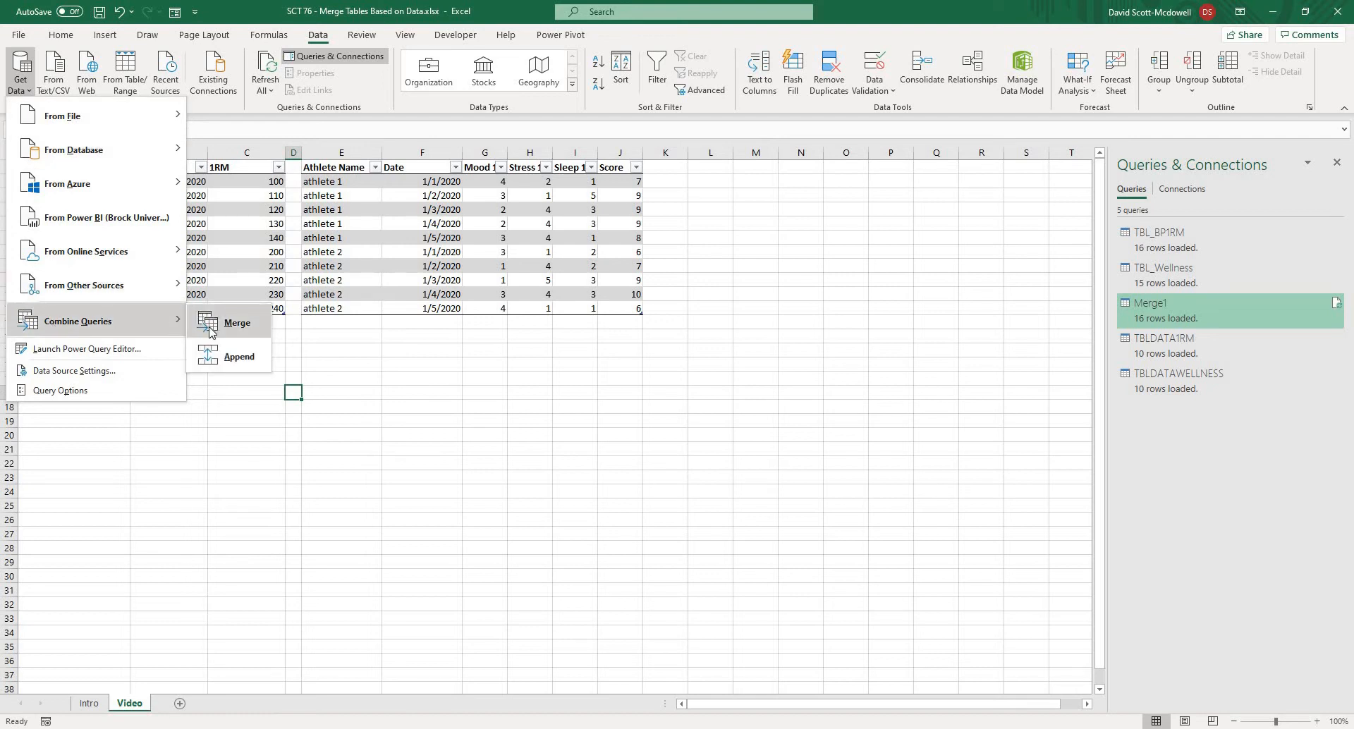
click(233, 323)
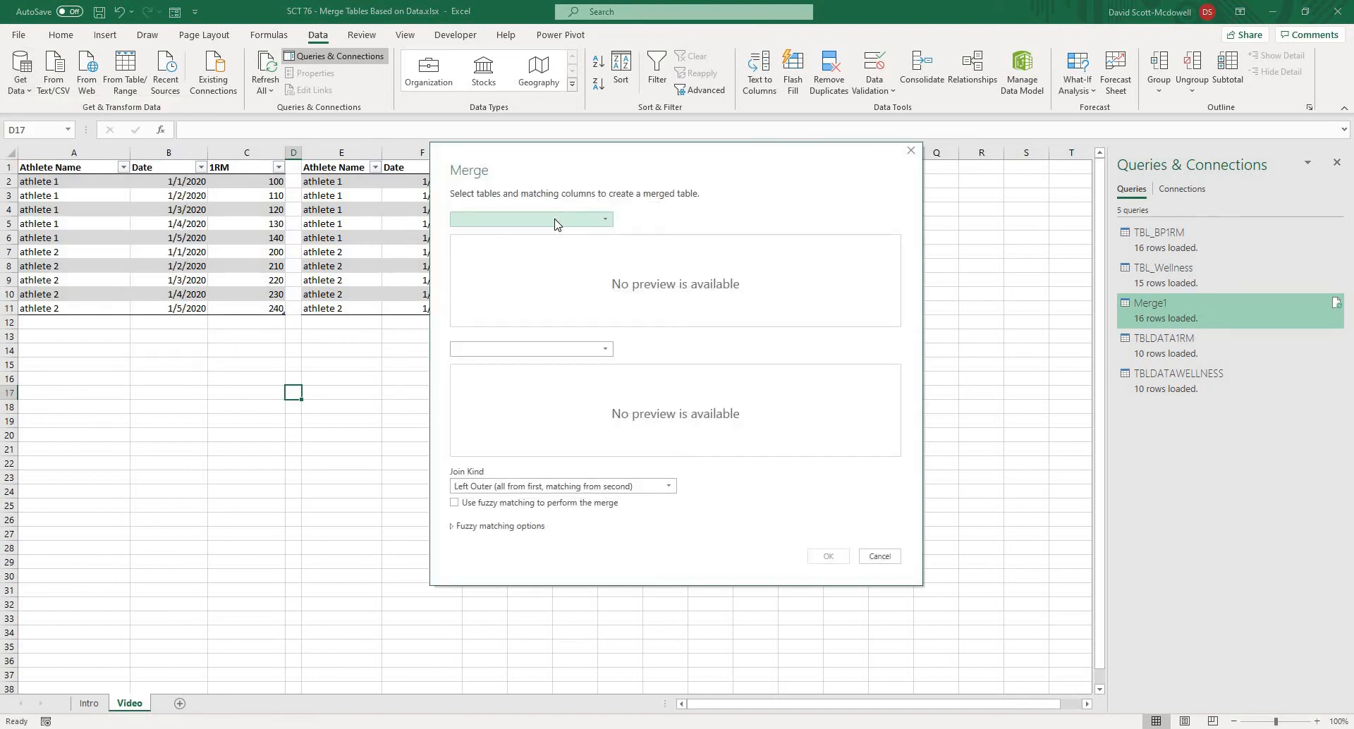
click(605, 220)
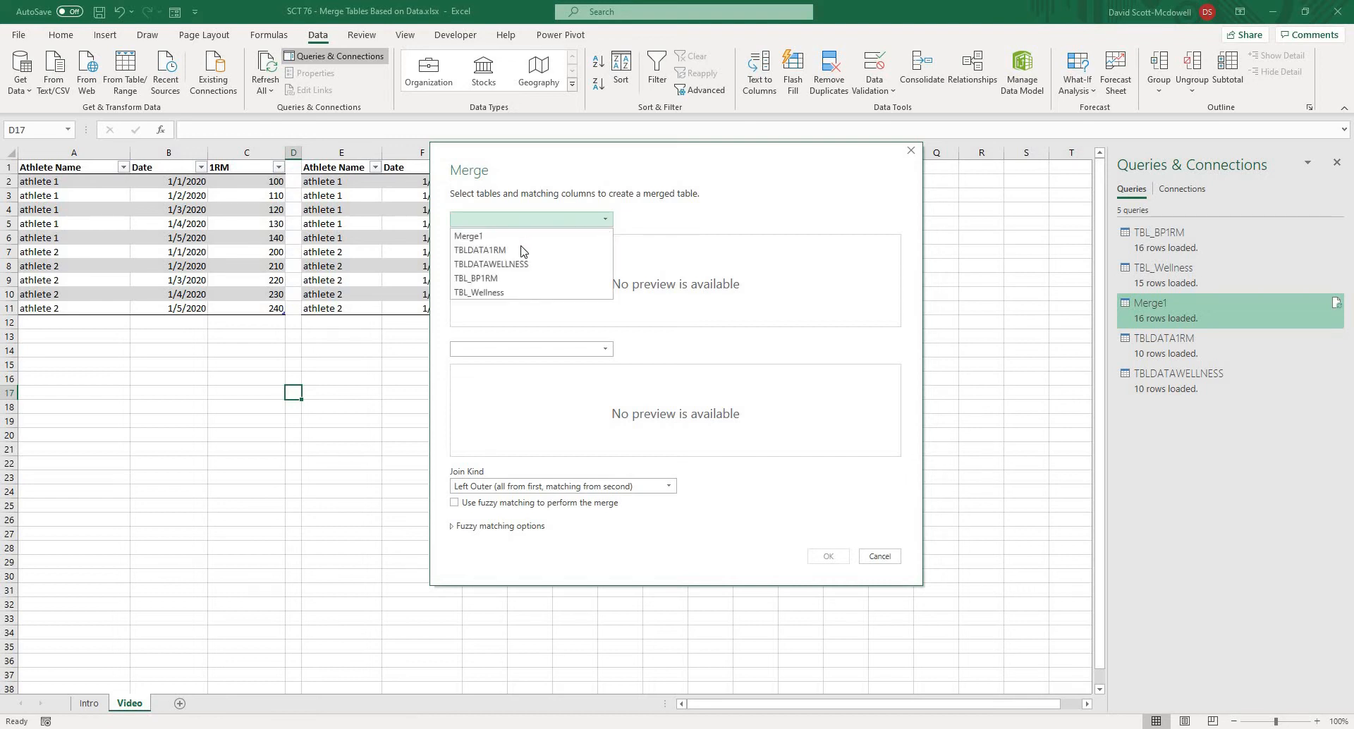
click(460, 254)
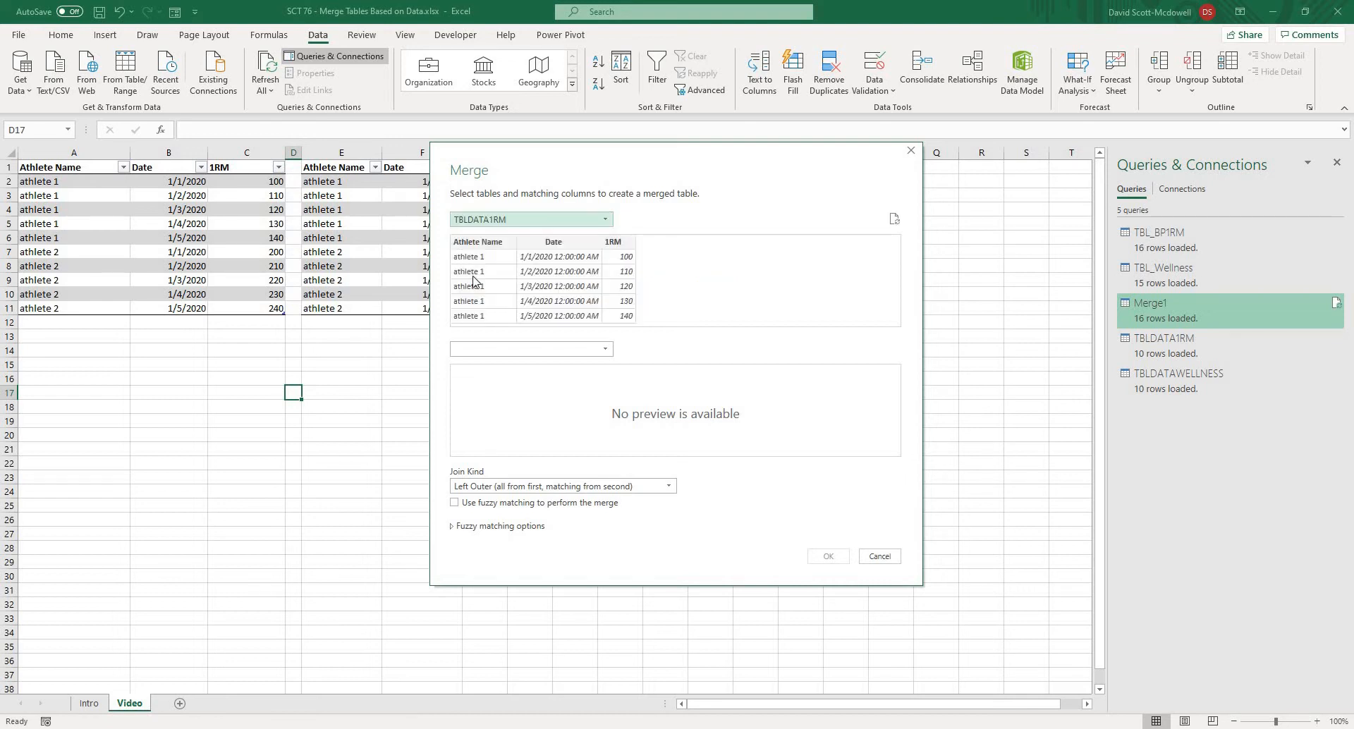
click(605, 349)
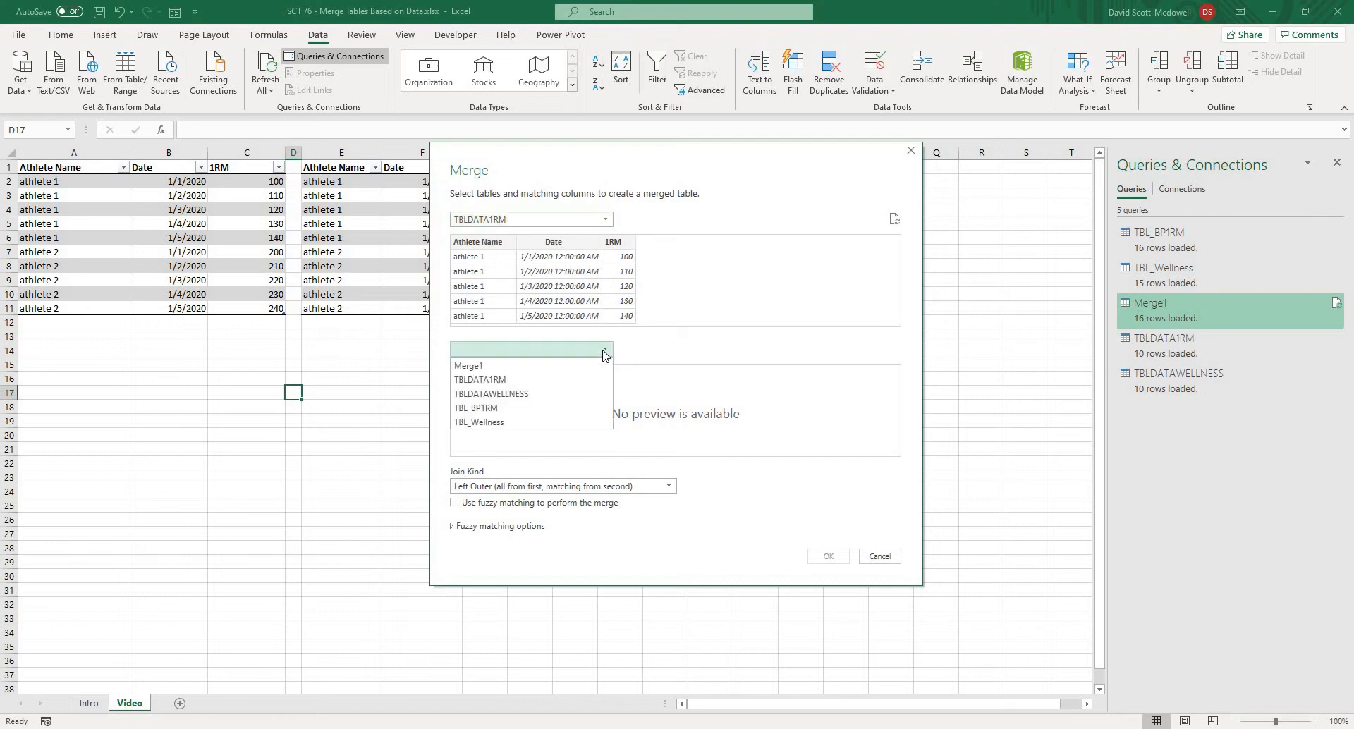
click(477, 393)
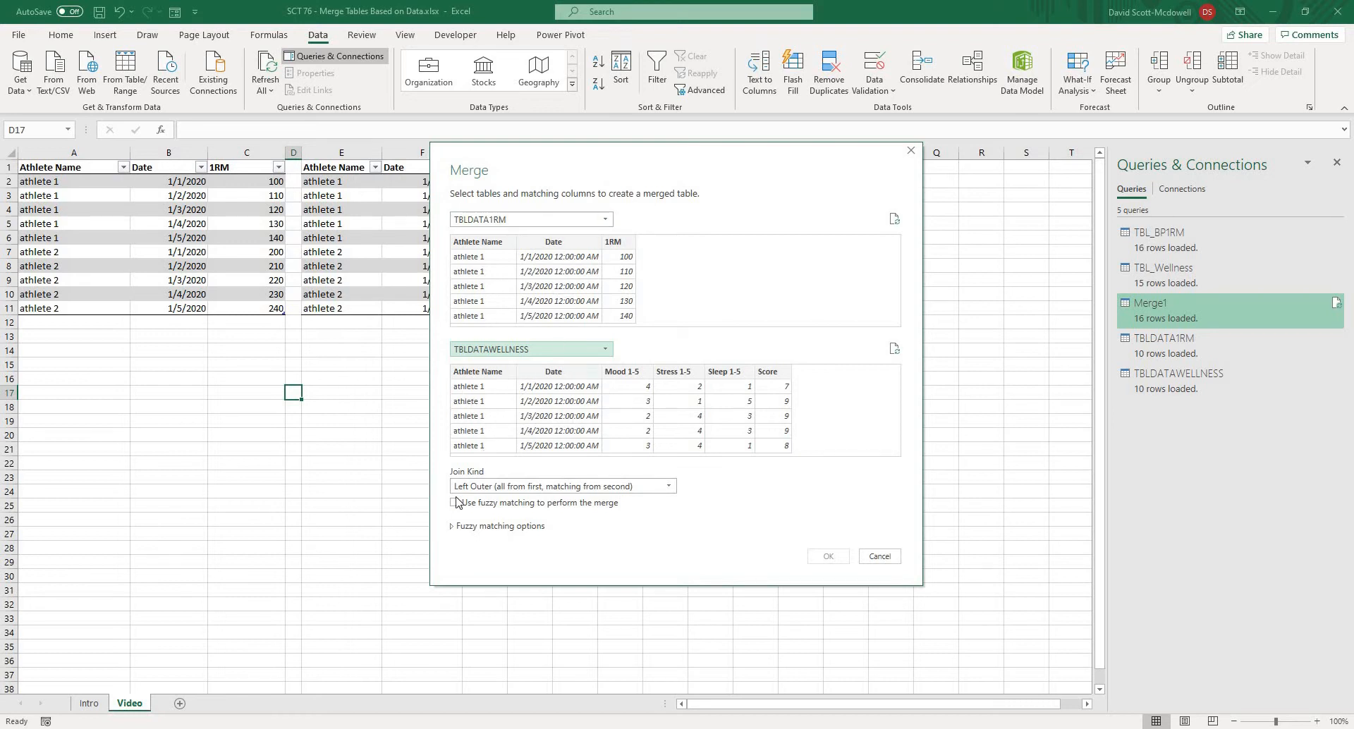
Match the two tables on both Athlete Name and Date and create the merged query with a Left Outer join
click(474, 243)
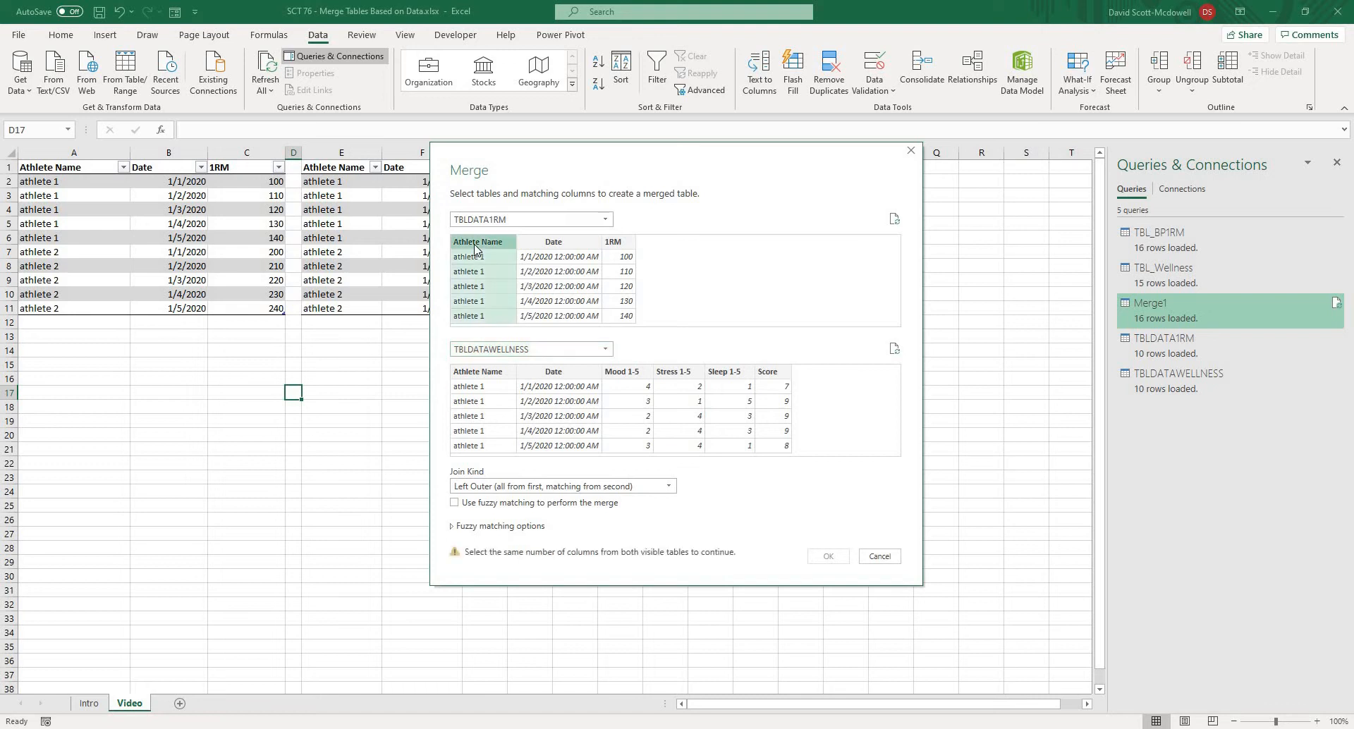
ctrl+click(572, 246)
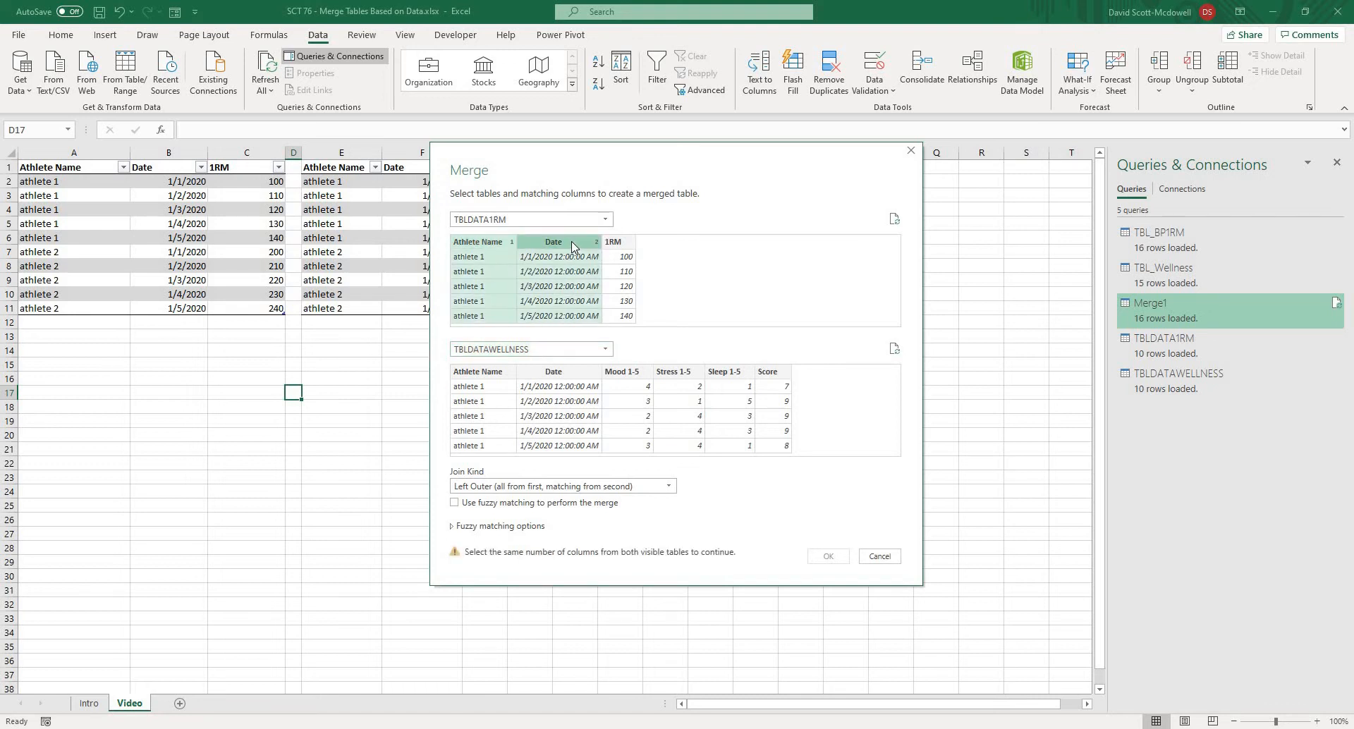
click(464, 377)
ctrl+click(562, 378)
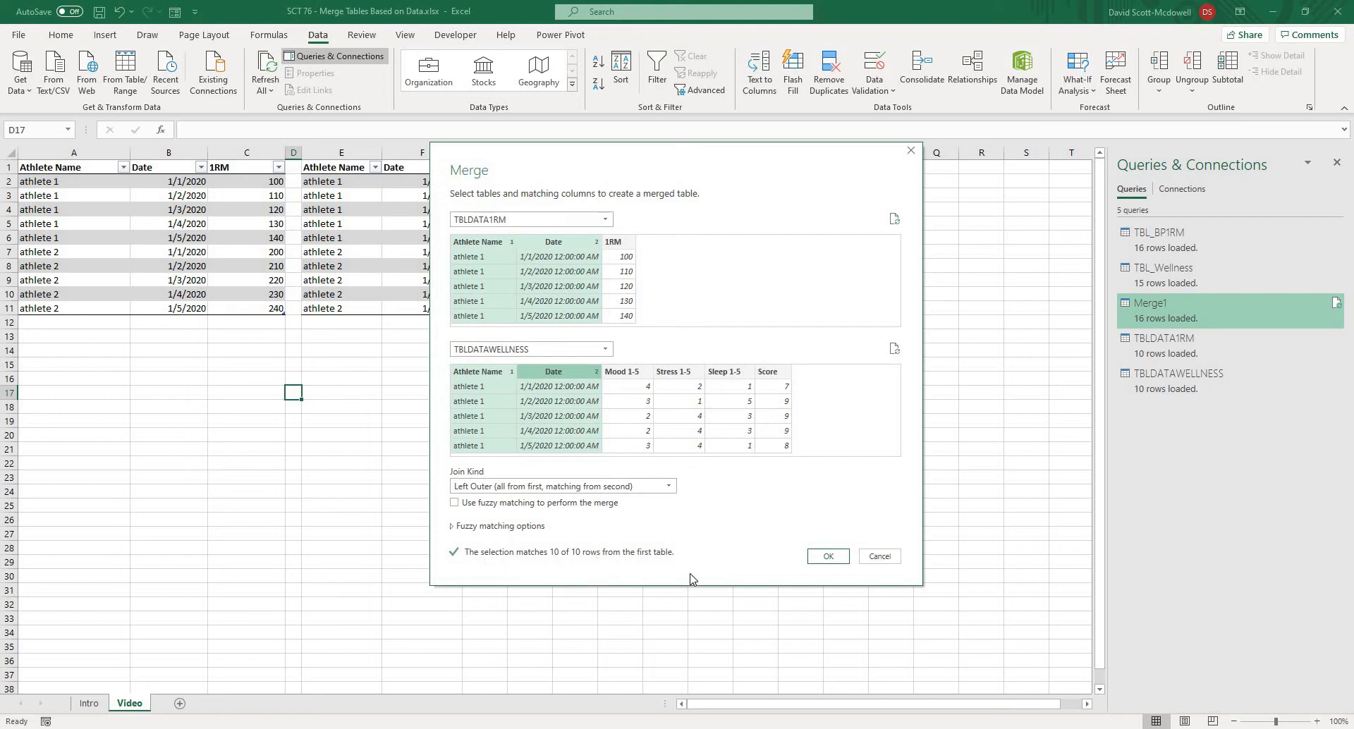
click(829, 556)
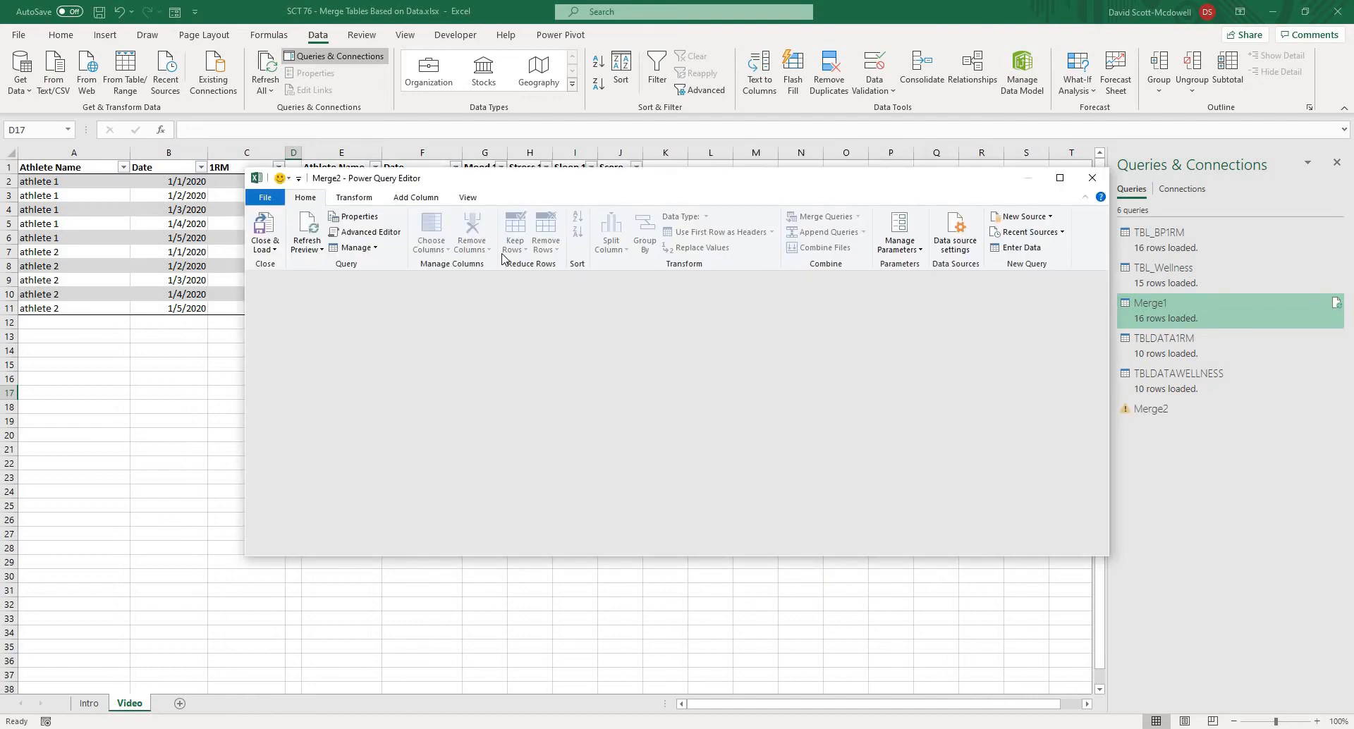
Maximize the Power Query Editor and change the merged query's Date column to the Date data type
click(1059, 178)
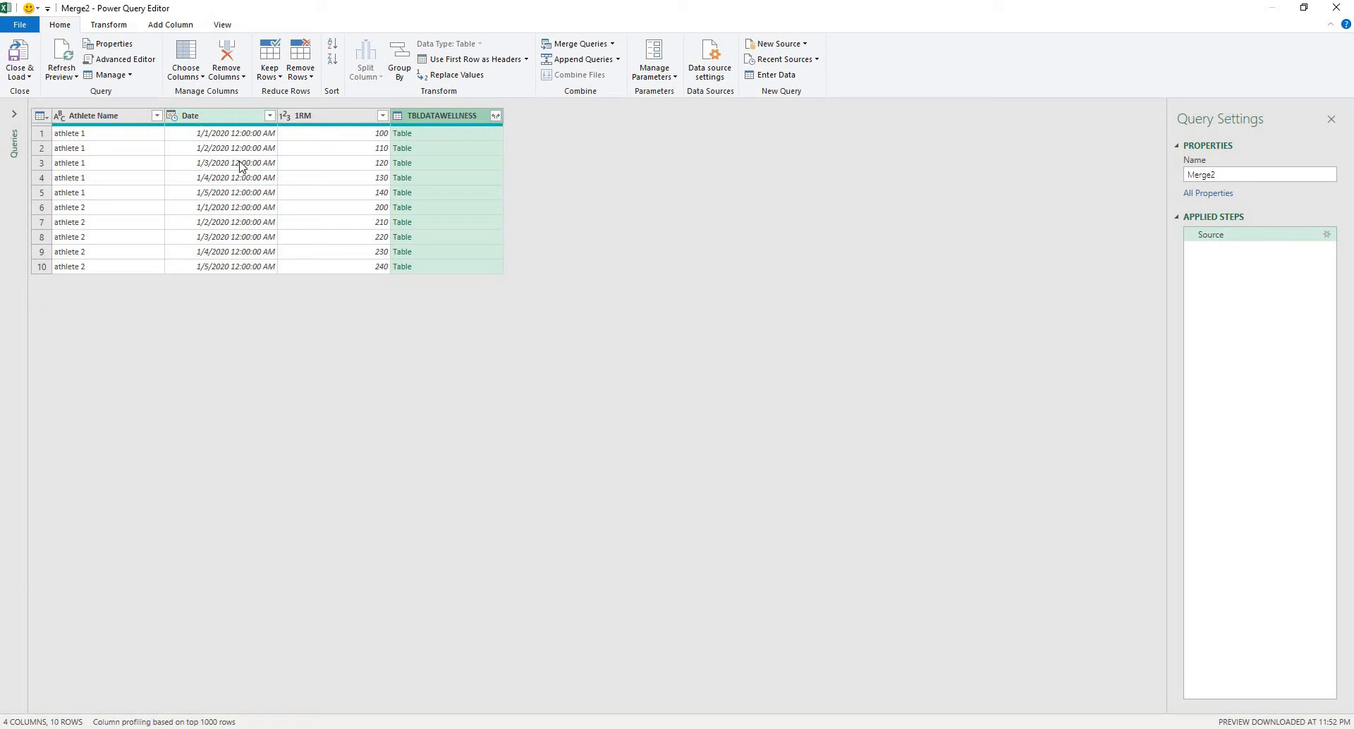
click(172, 120)
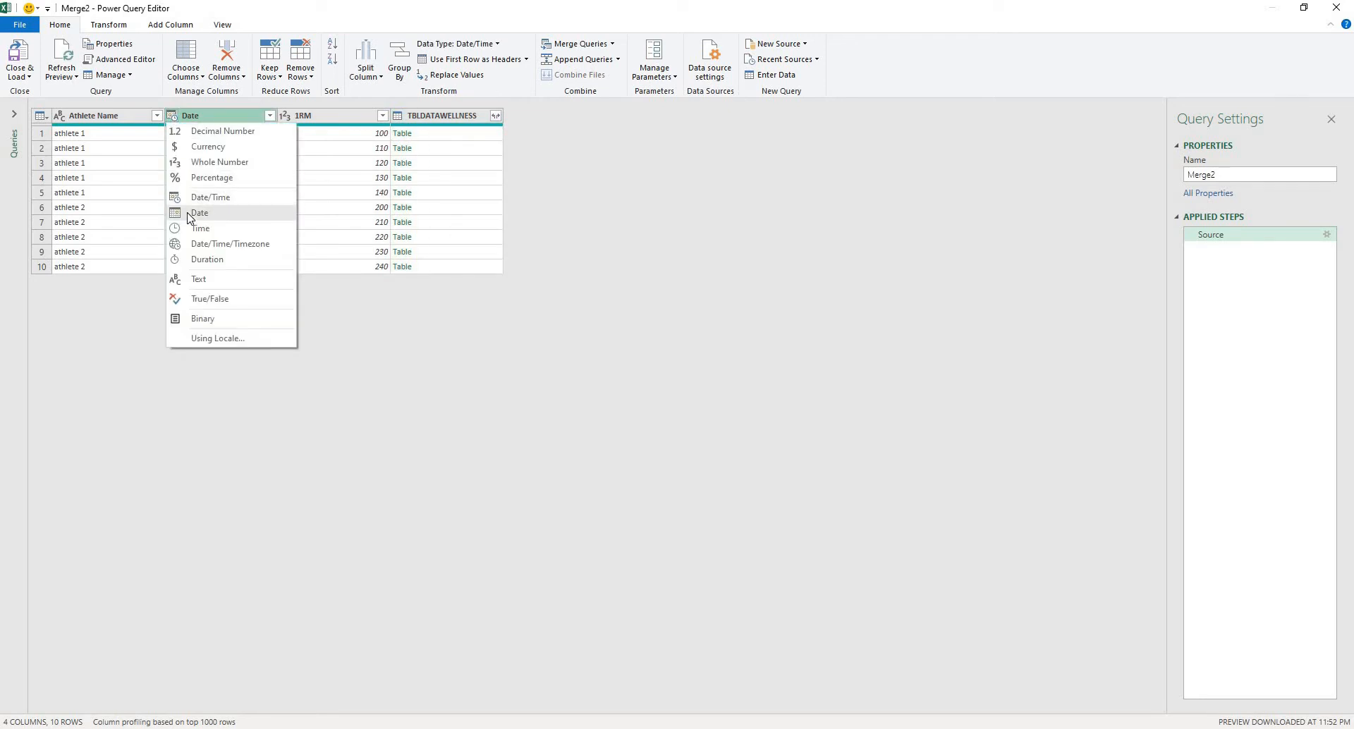
click(191, 213)
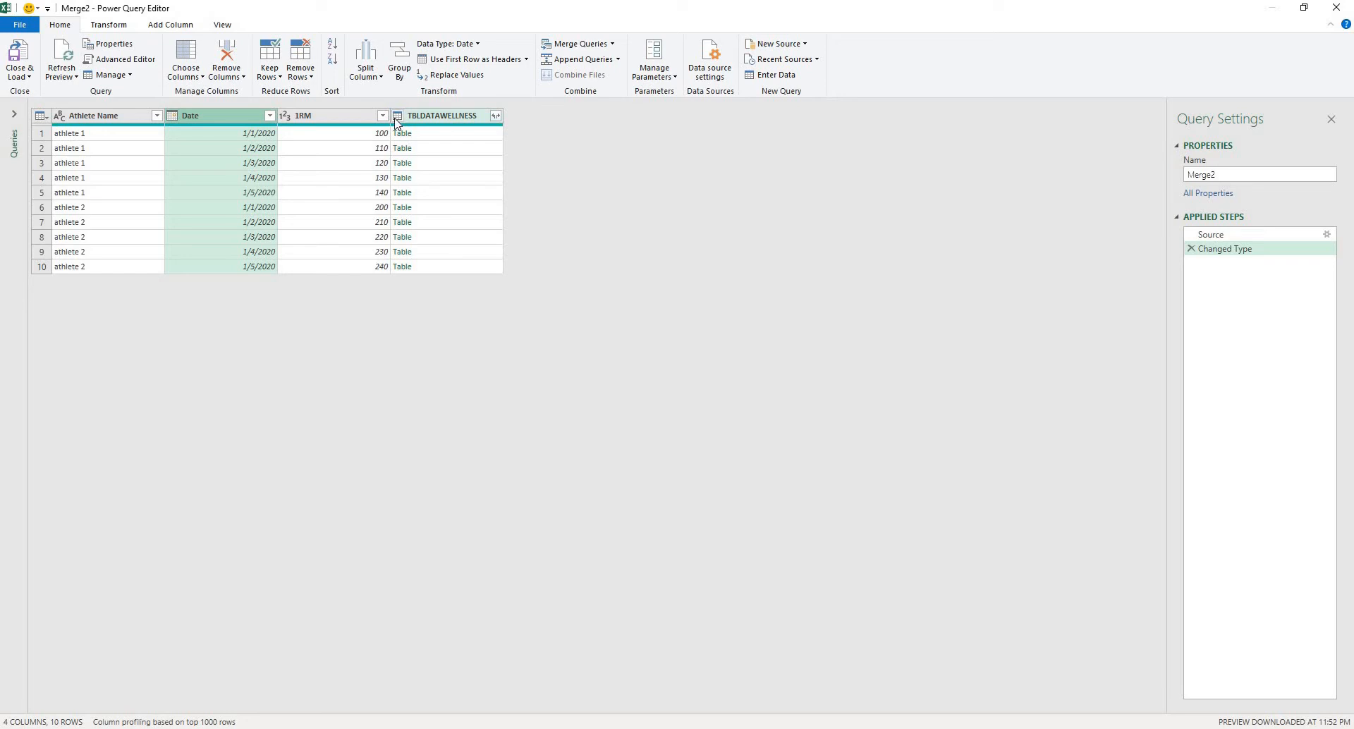
Expand the TBLDATAWELLNESS column to include only Mood 1-5, Stress 1-5, Sleep 1-5 and Score
click(496, 117)
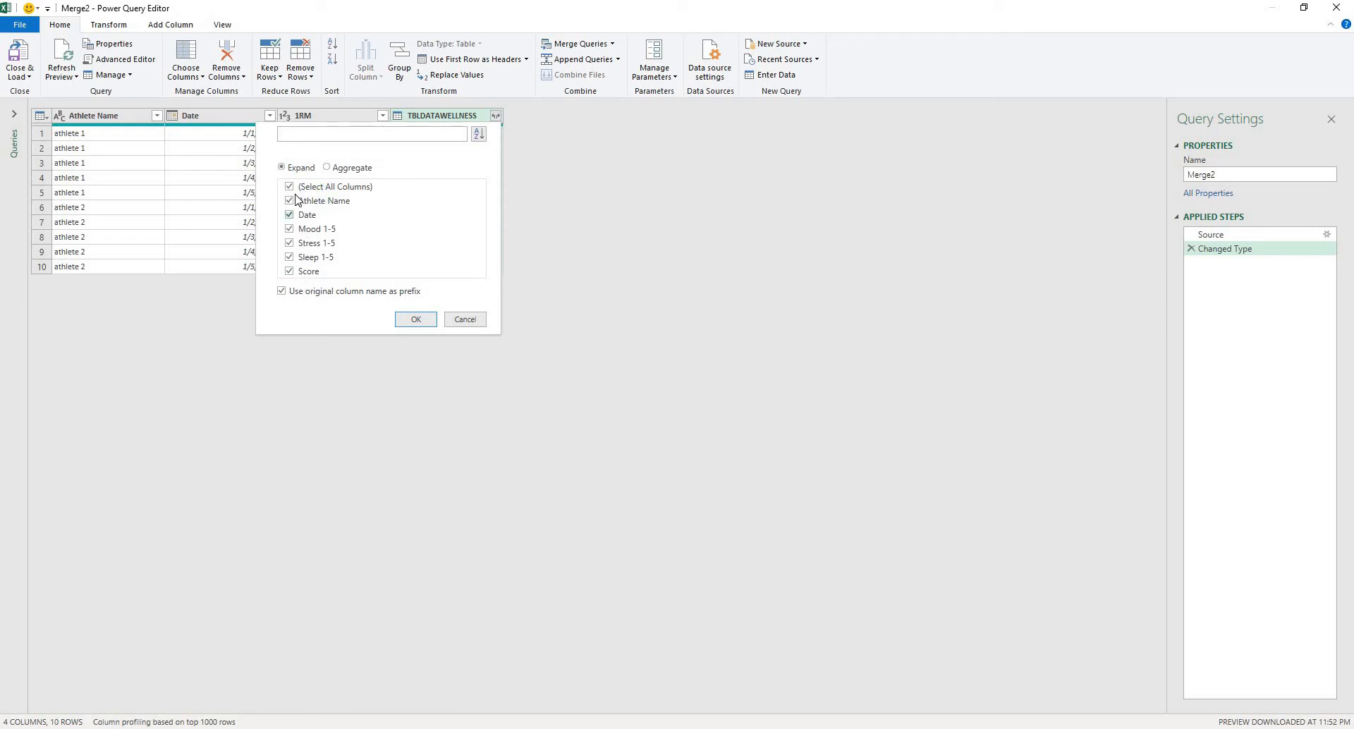
click(290, 187)
click(289, 229)
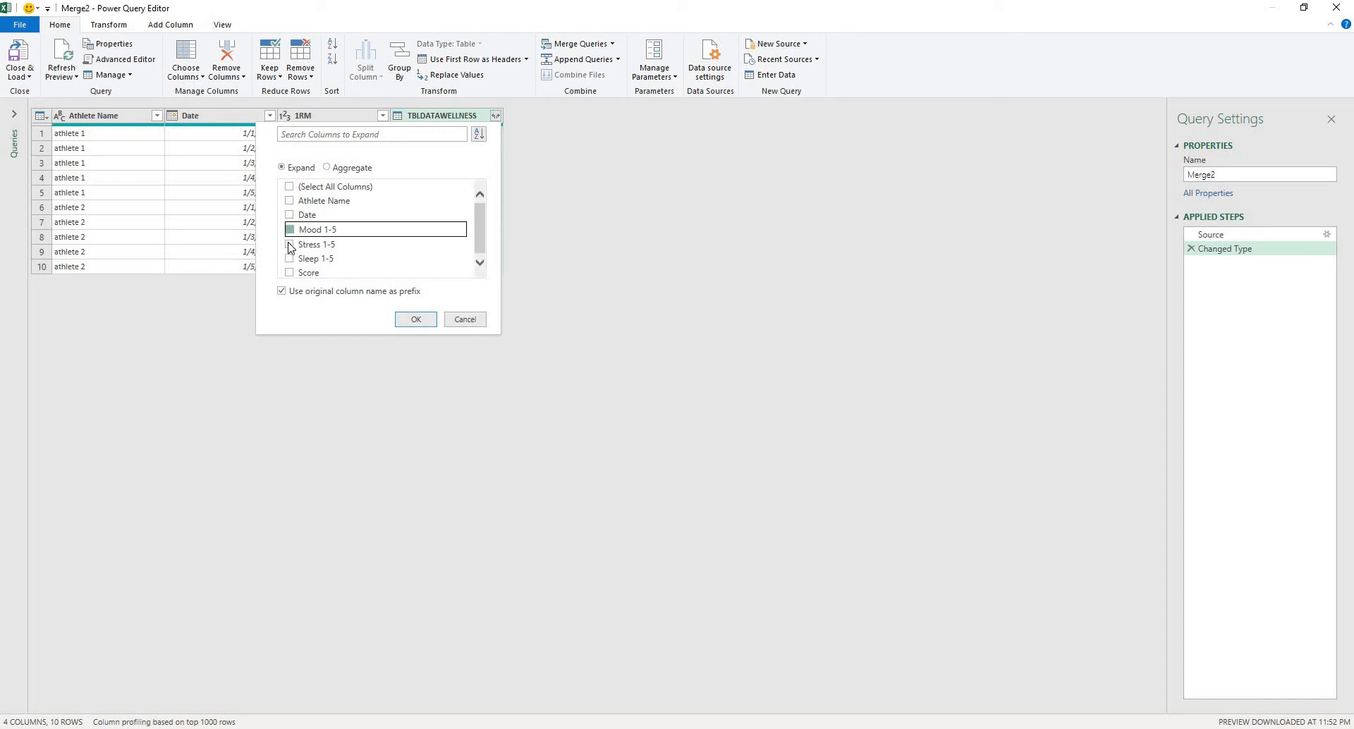
click(289, 244)
click(289, 258)
click(289, 272)
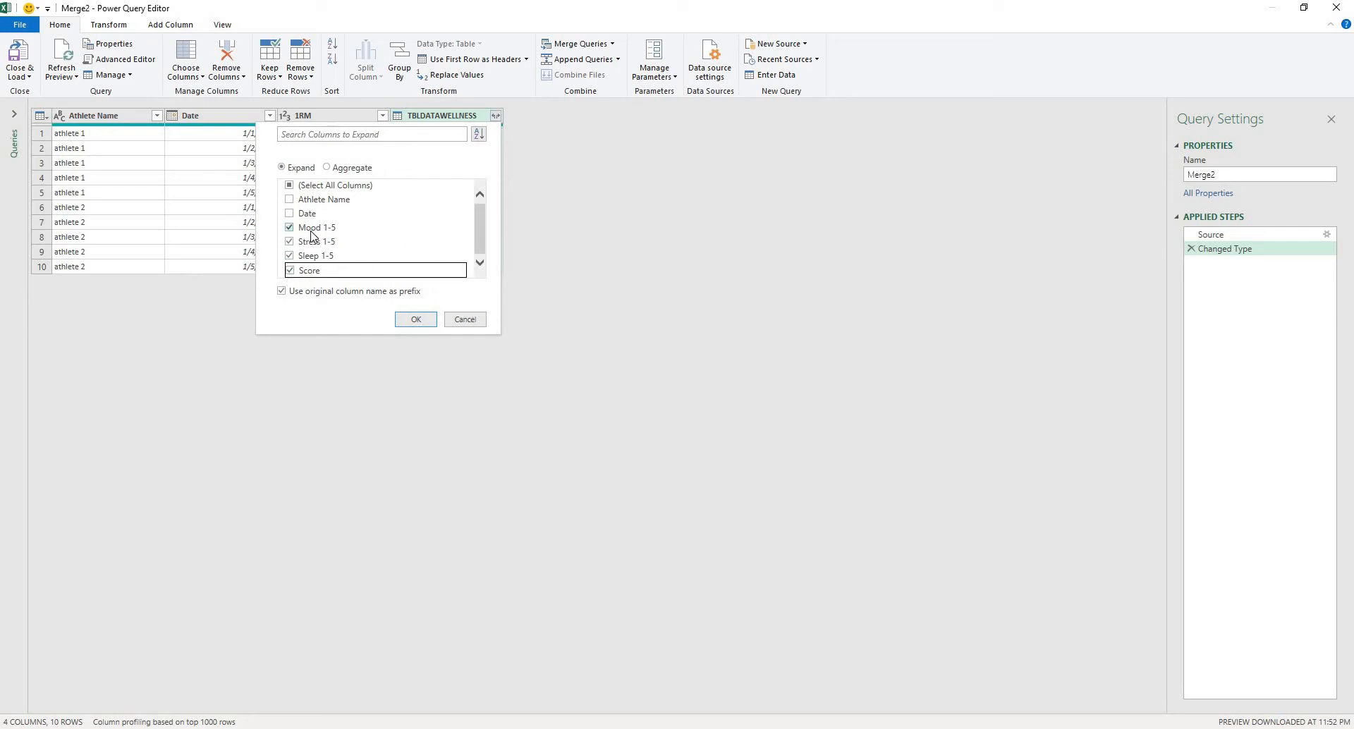
click(414, 322)
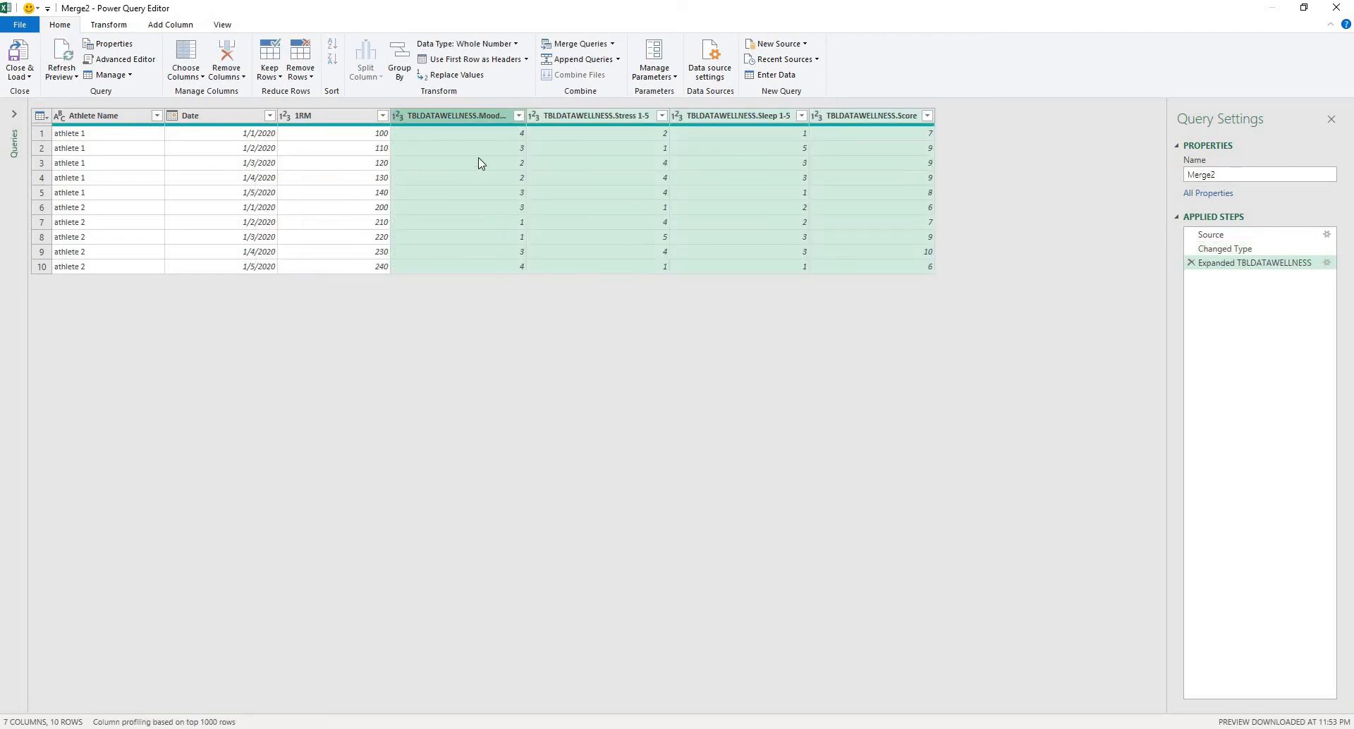
Rename the four expanded wellness columns to Mood 1-5, Stress 1-5, Sleep 1-5 and Score
click(448, 121)
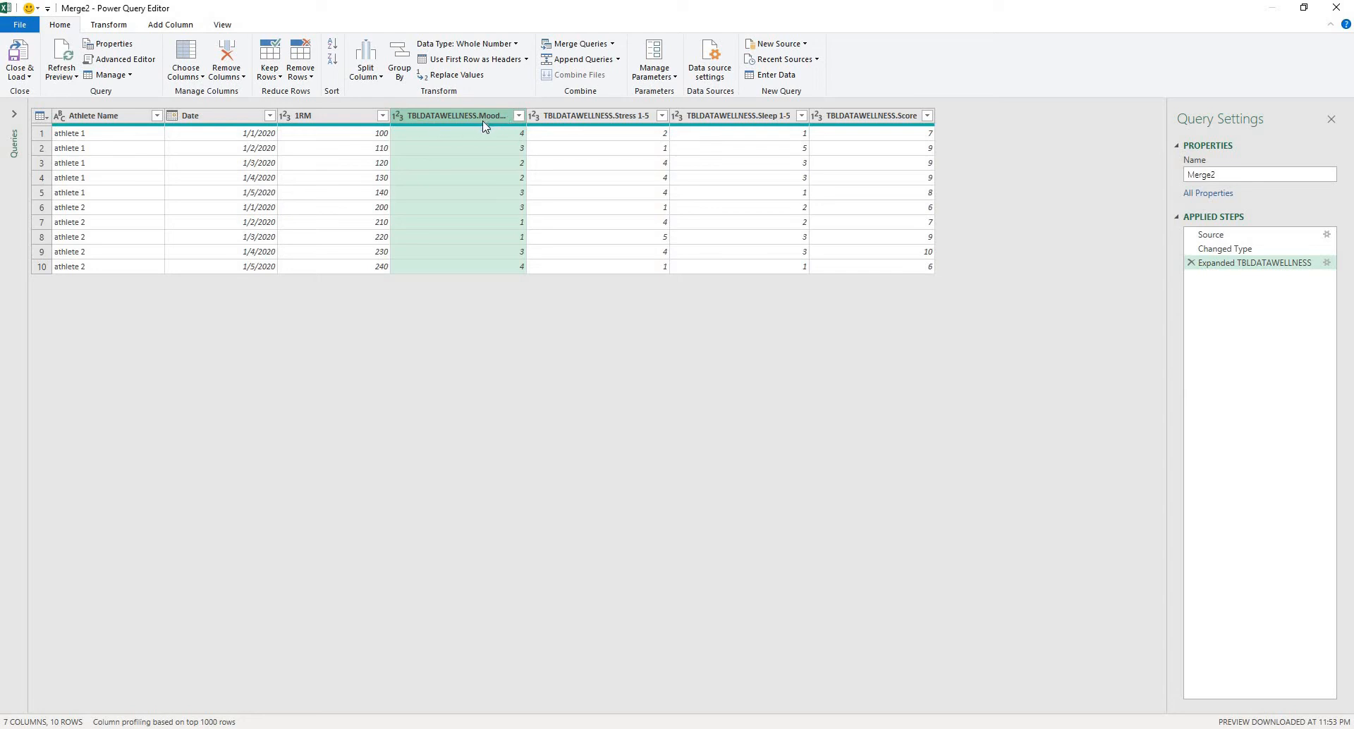
double_click(449, 117)
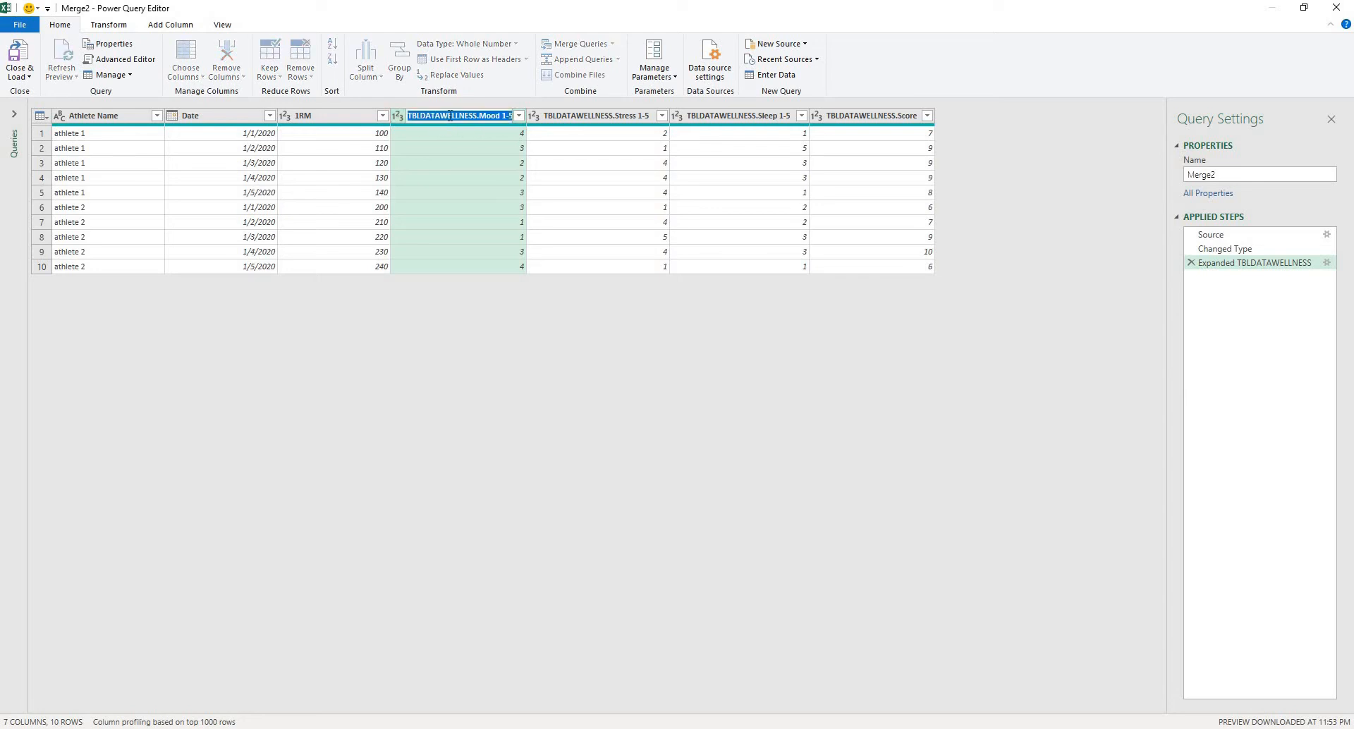
text(M)
double_click(588, 116)
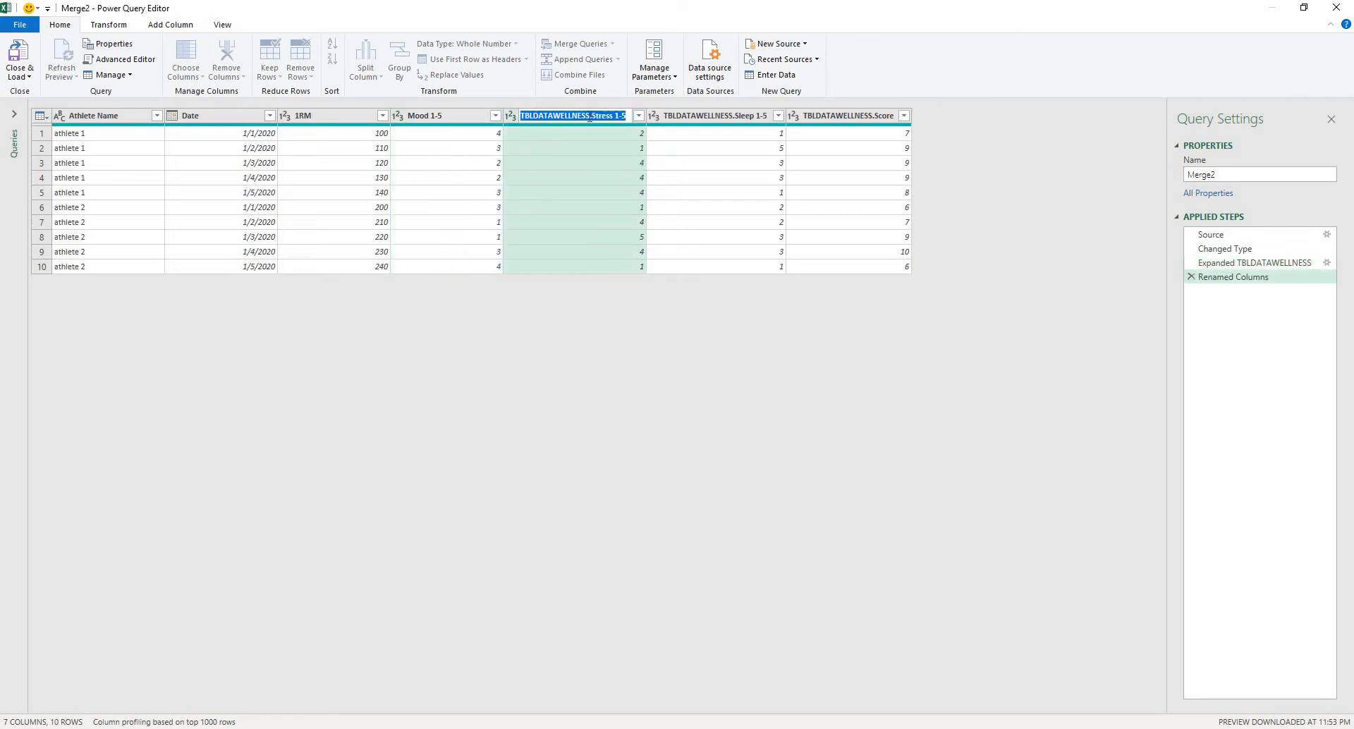
text(S)
double_click(709, 116)
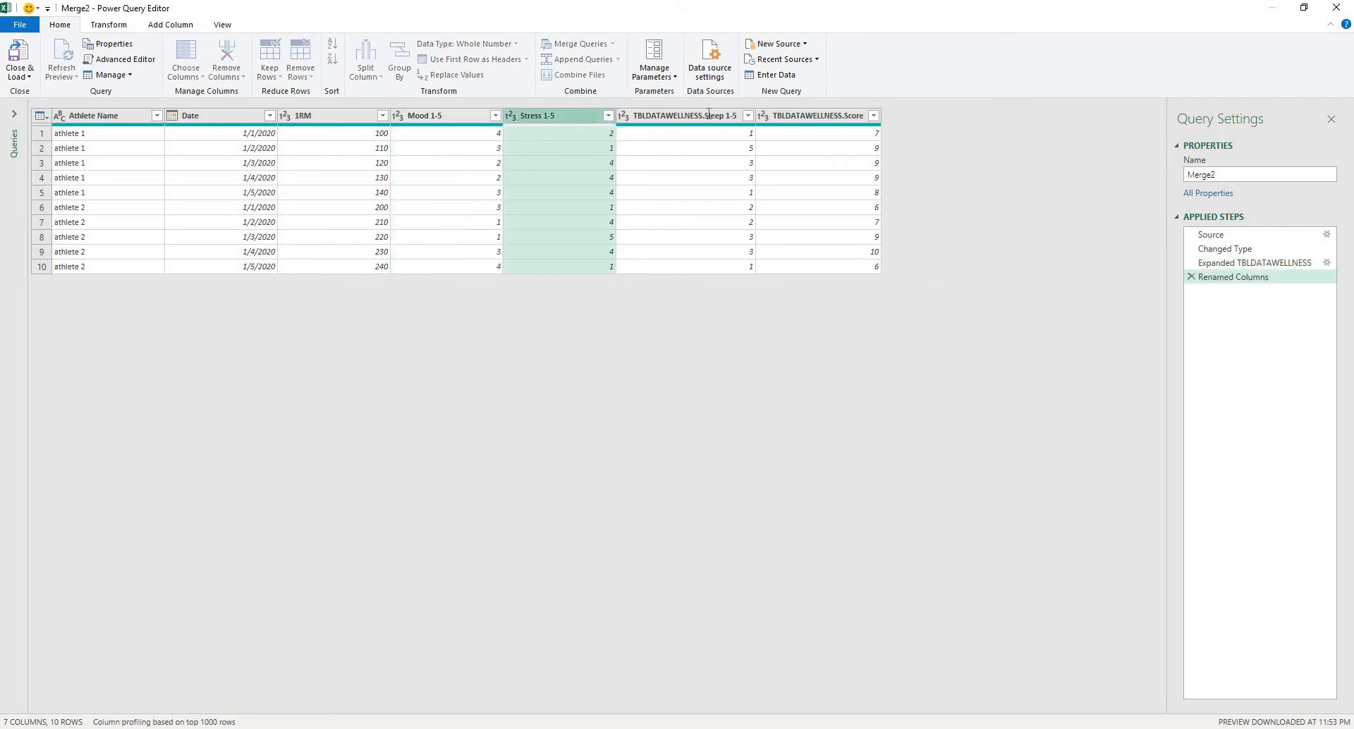
text(S)
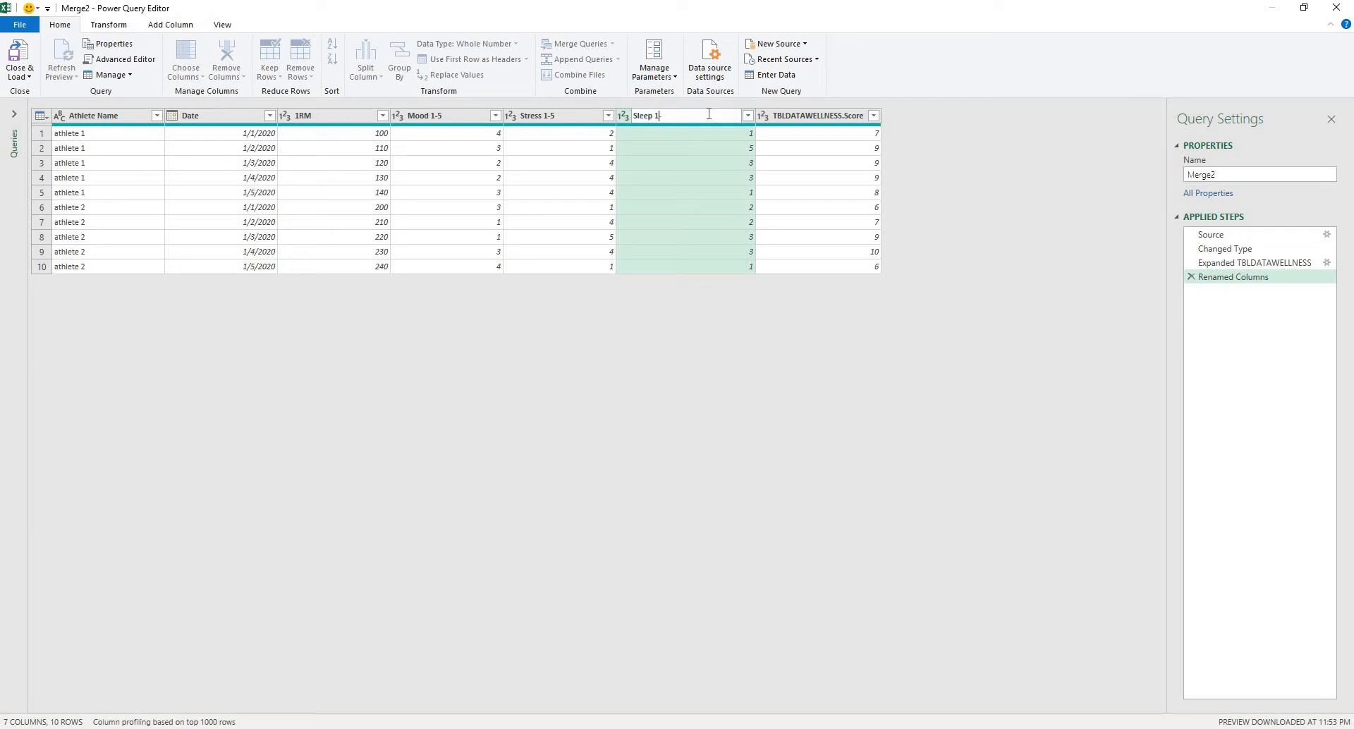
key(Return)
double_click(823, 117)
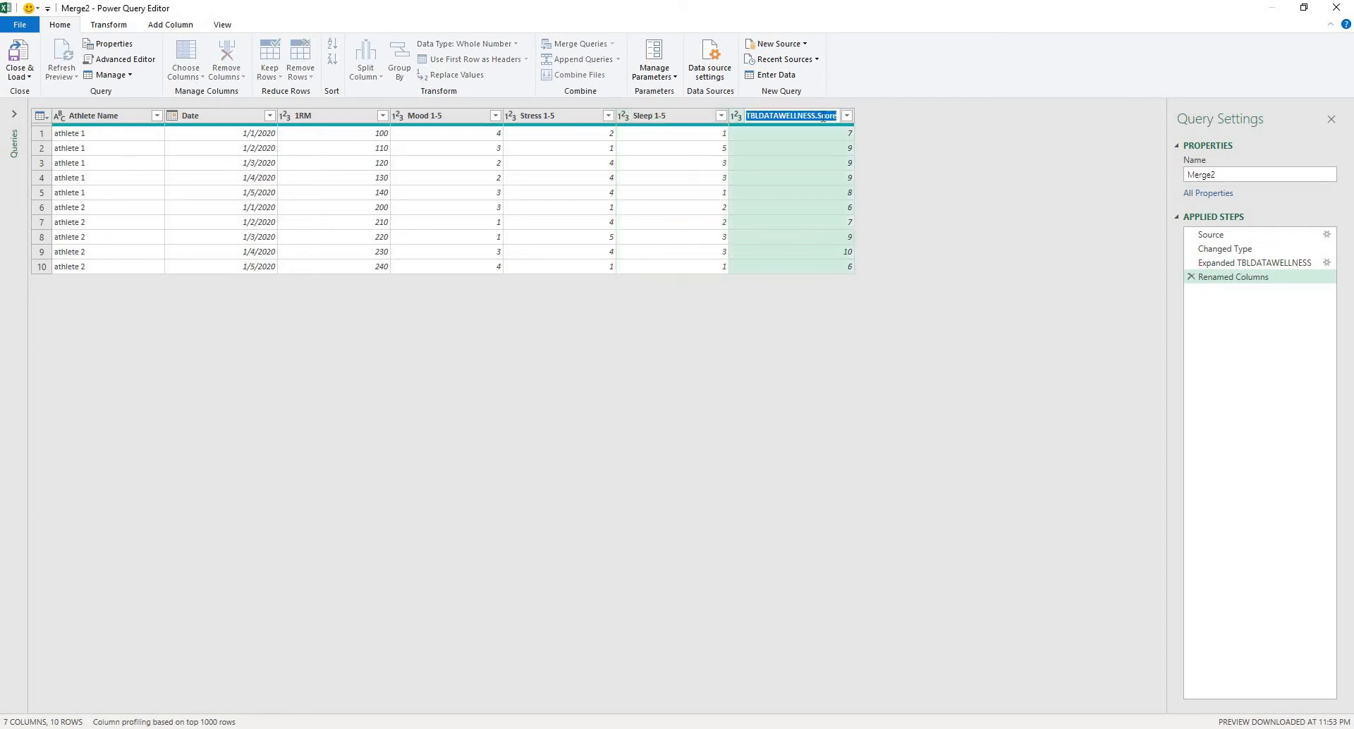
text(Score)
key(Return)
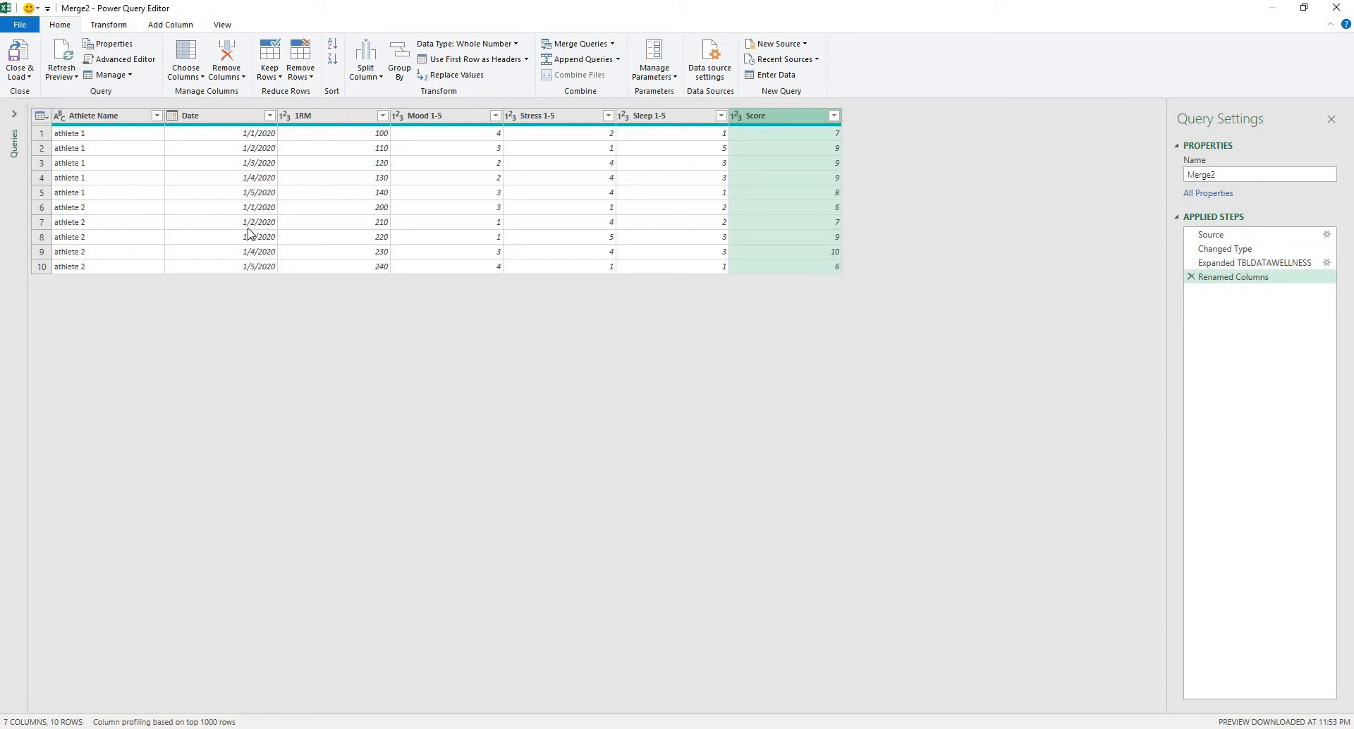
Load the merged query as a table at cell L1 of the existing worksheet and add it to the Data Model
click(20, 75)
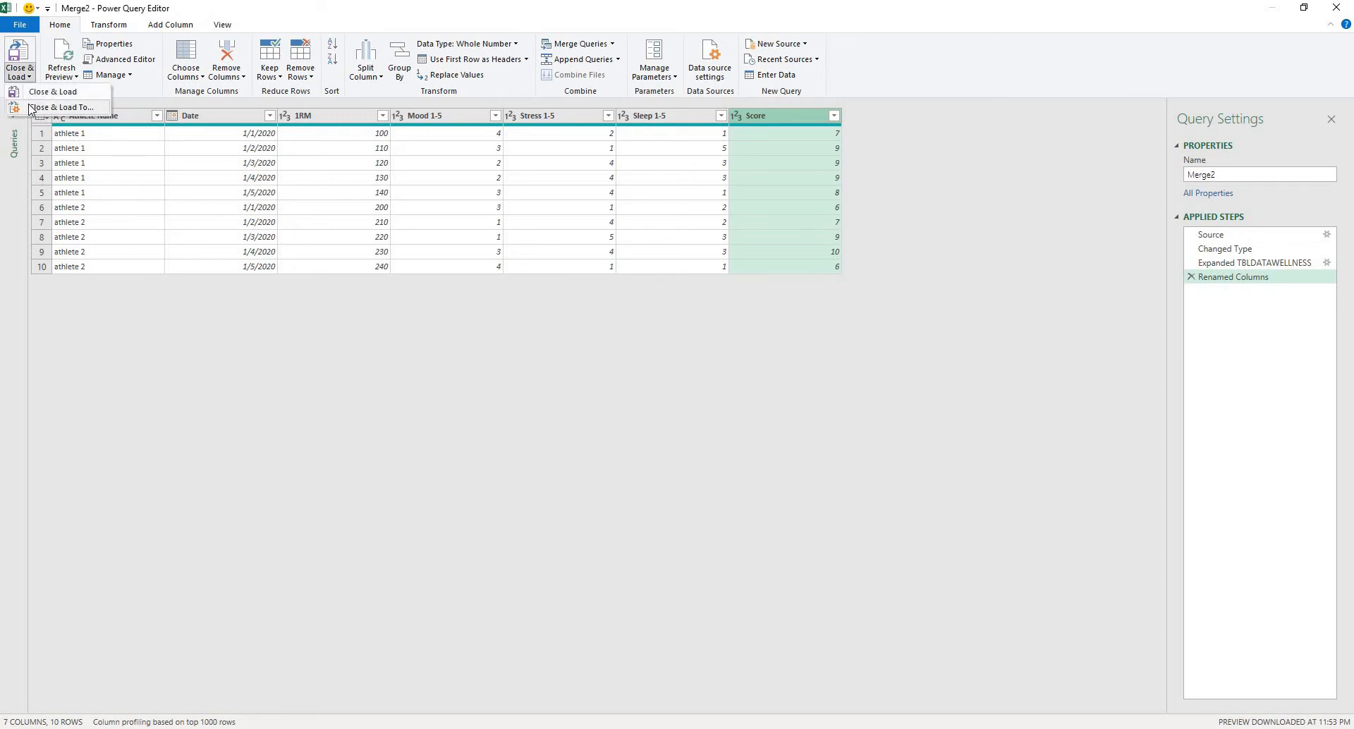
click(30, 108)
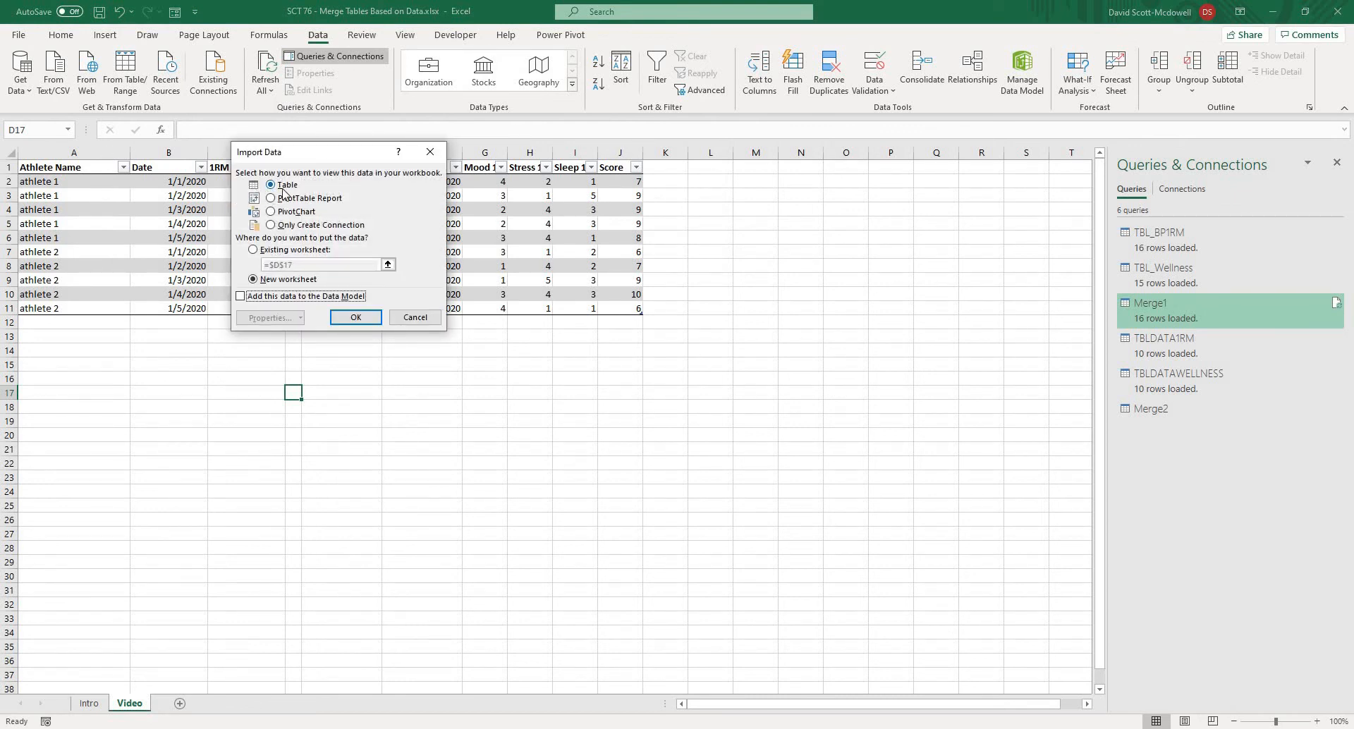
click(253, 251)
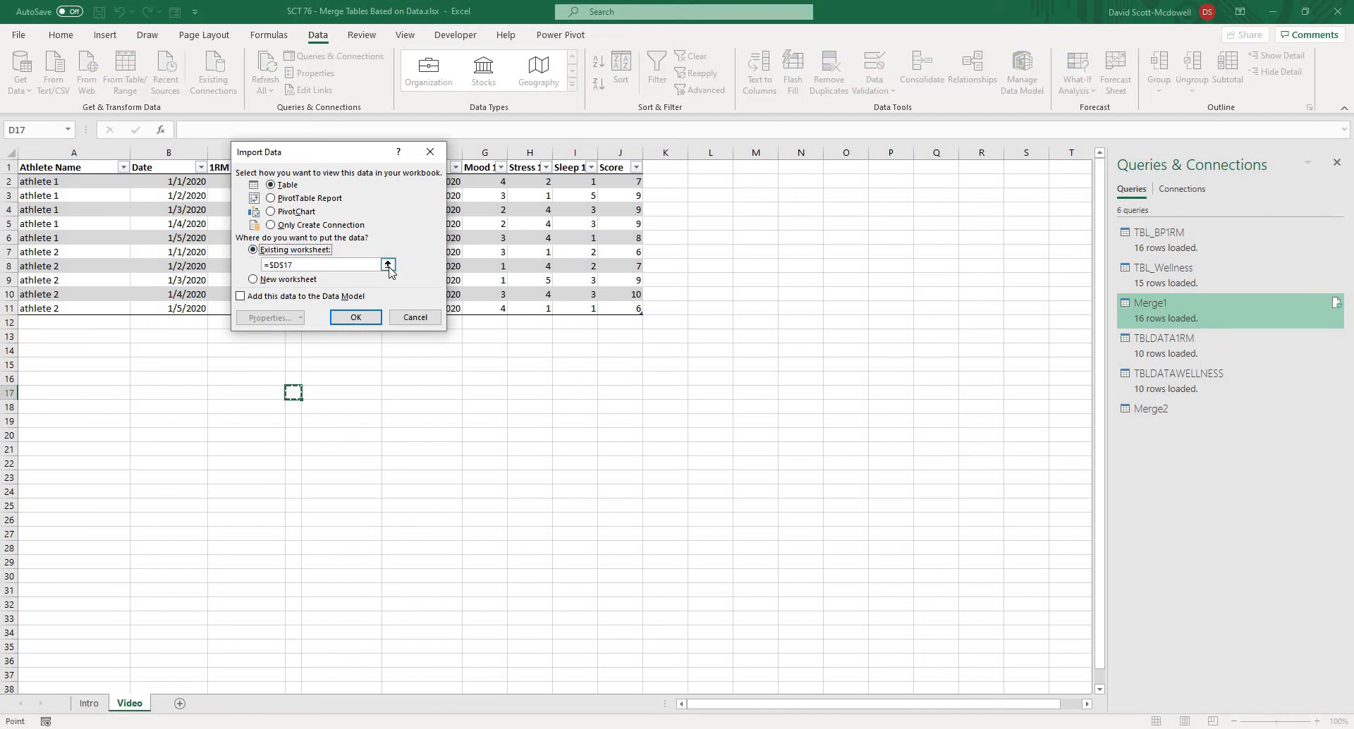
click(388, 266)
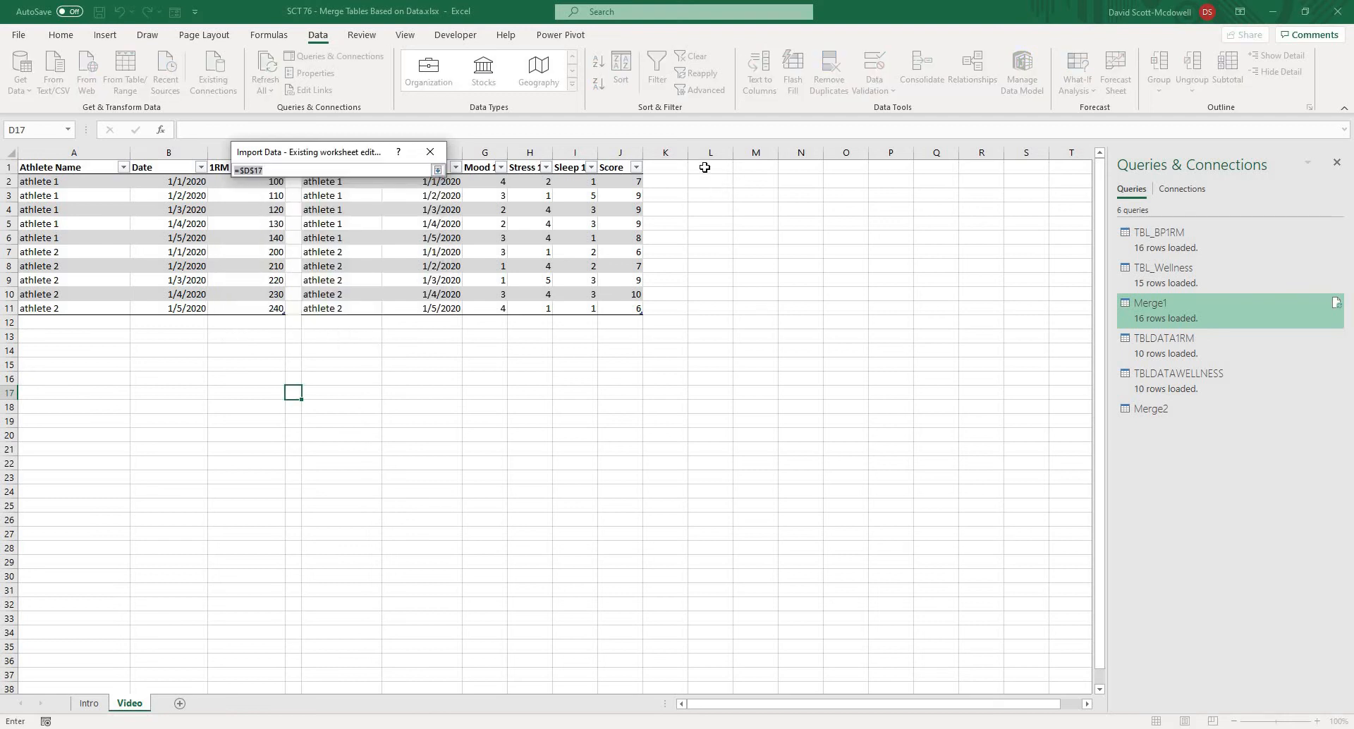
click(705, 167)
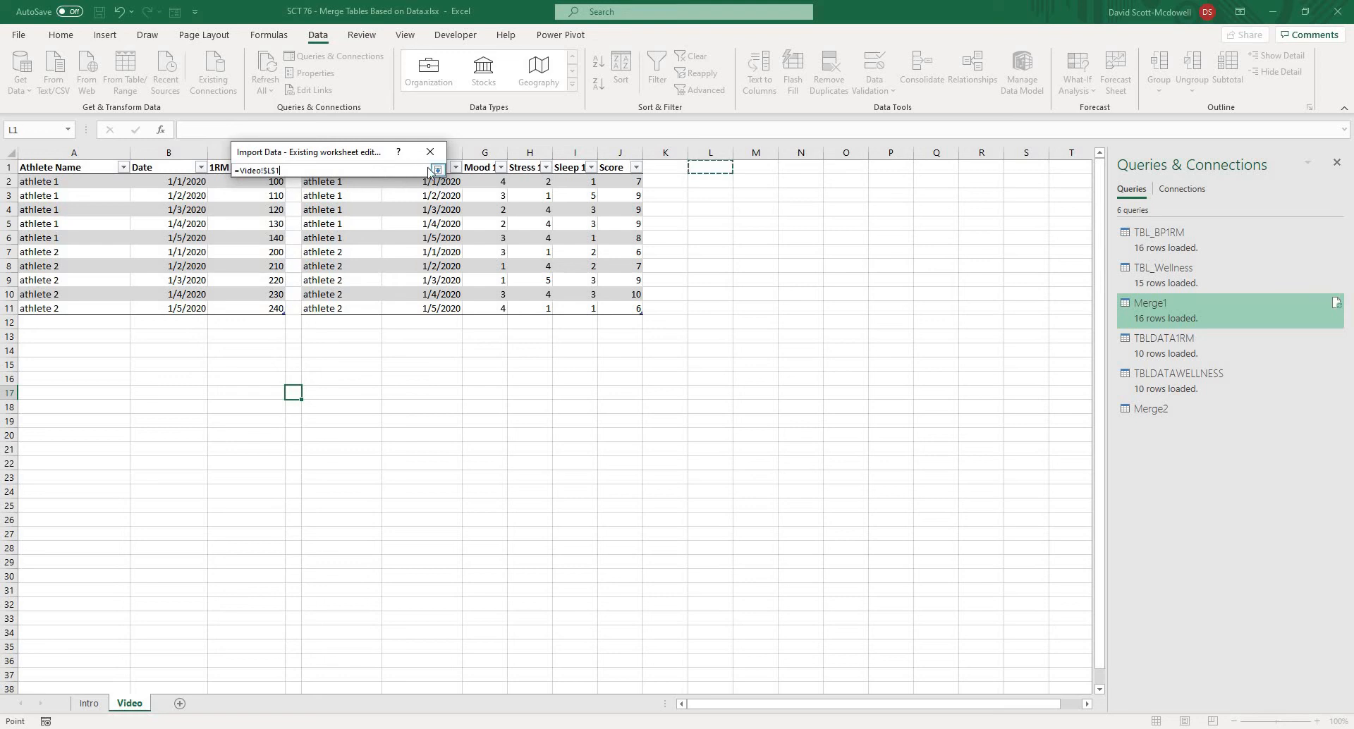
click(433, 171)
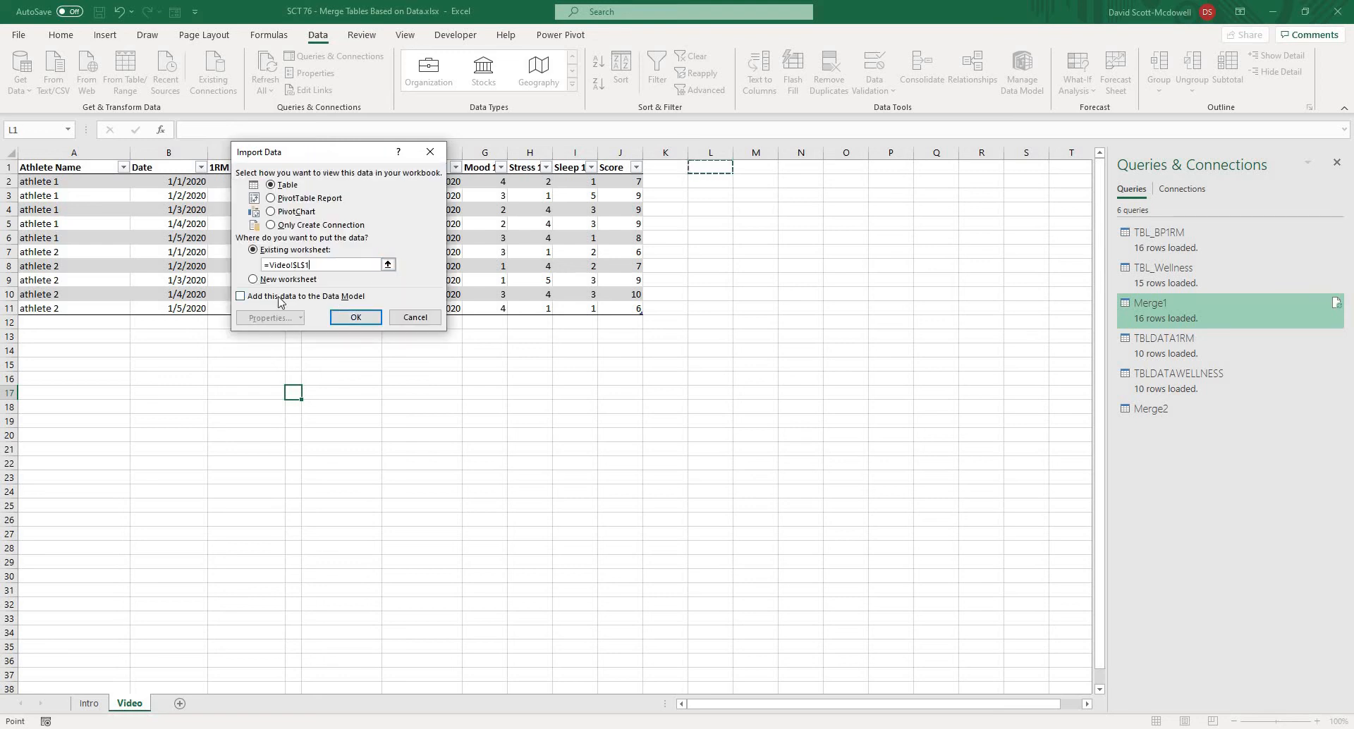
click(279, 298)
click(355, 317)
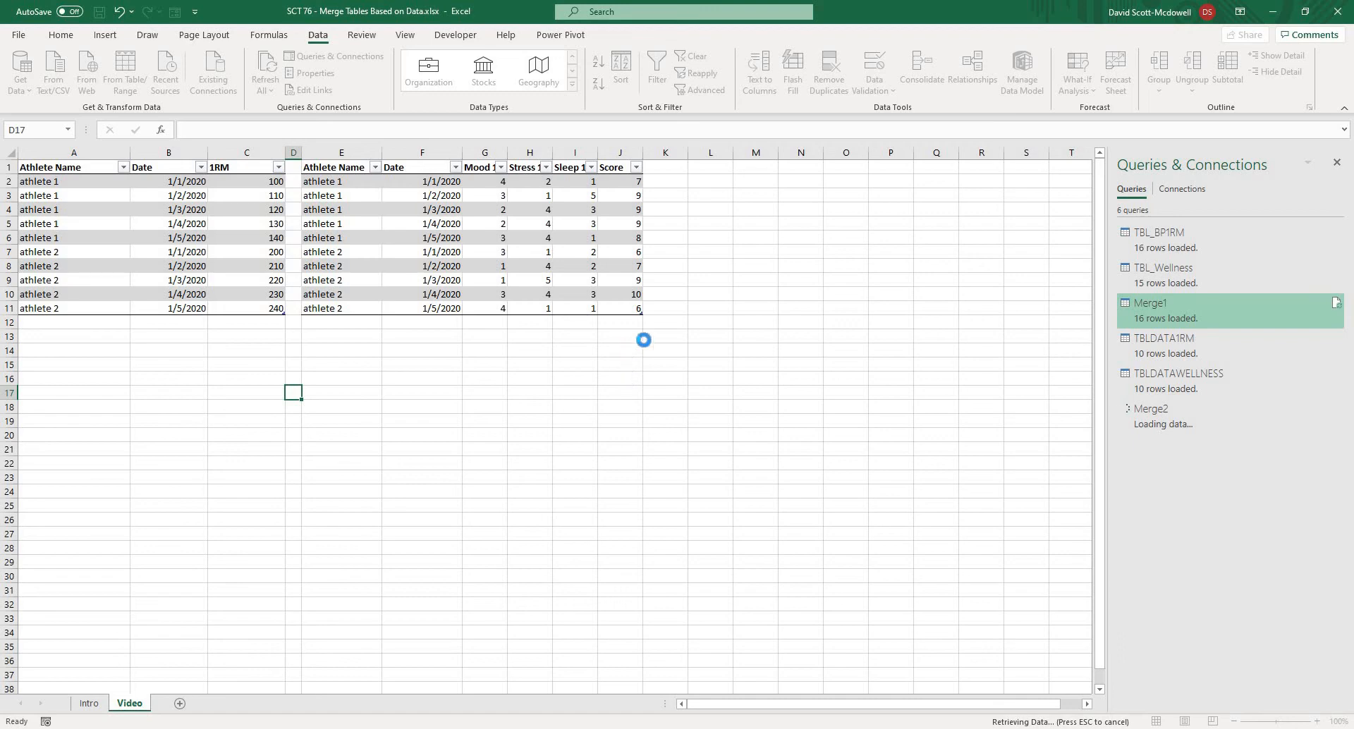
click(1337, 163)
Examine the headers and athlete rows of the newly loaded merged table
click(788, 322)
click(812, 277)
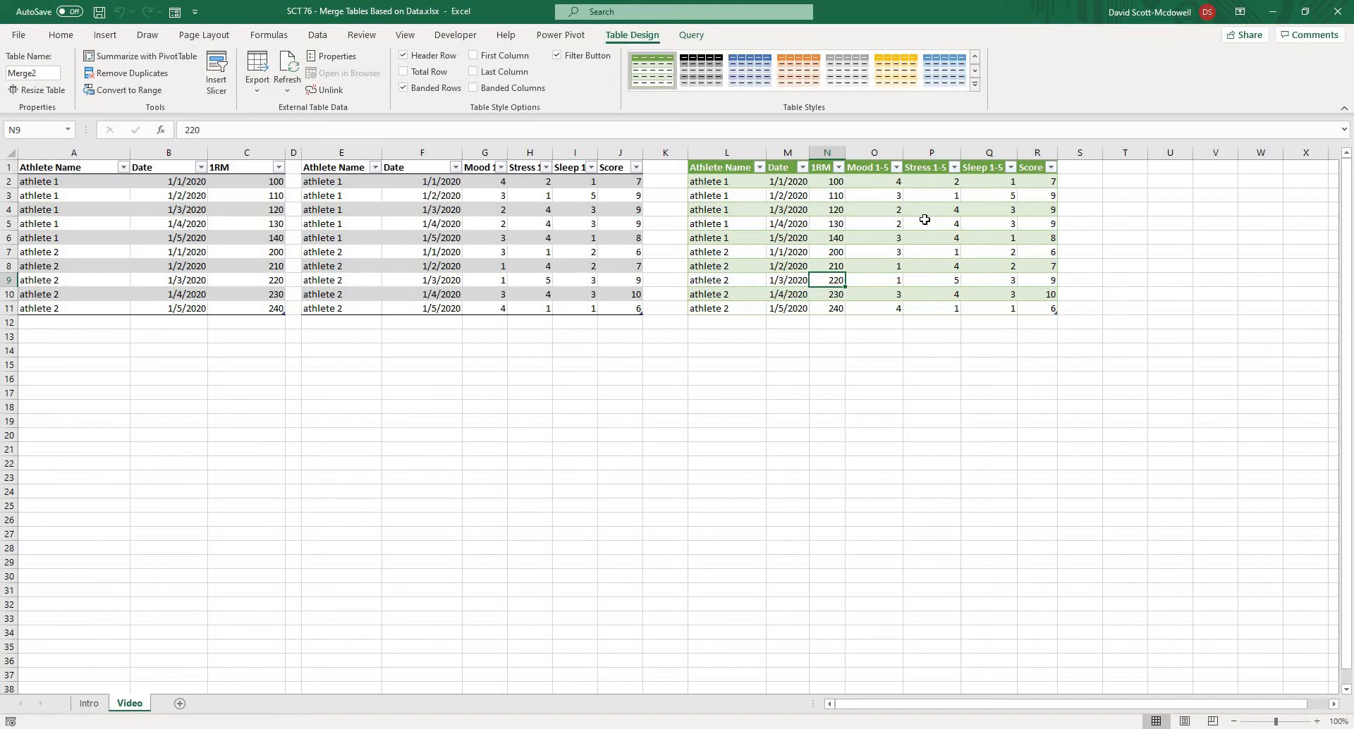
click(835, 323)
click(704, 194)
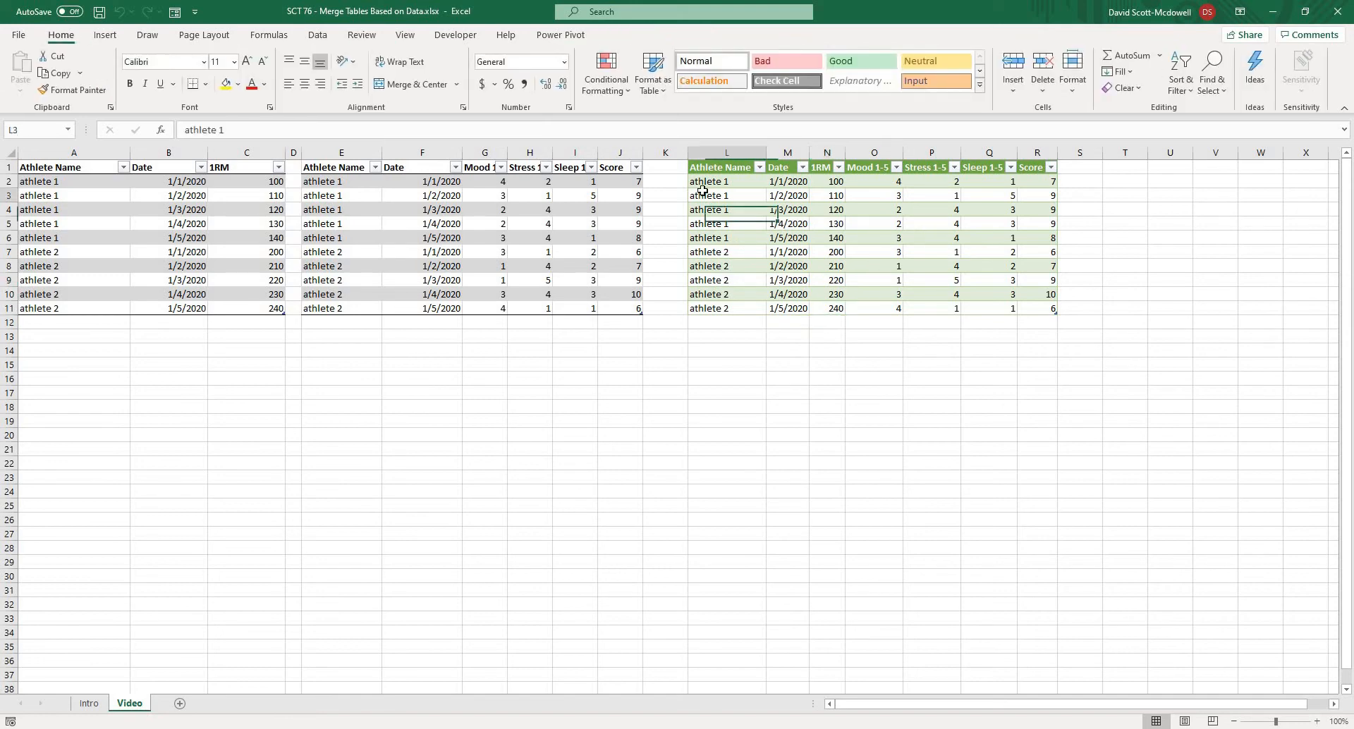
click(705, 170)
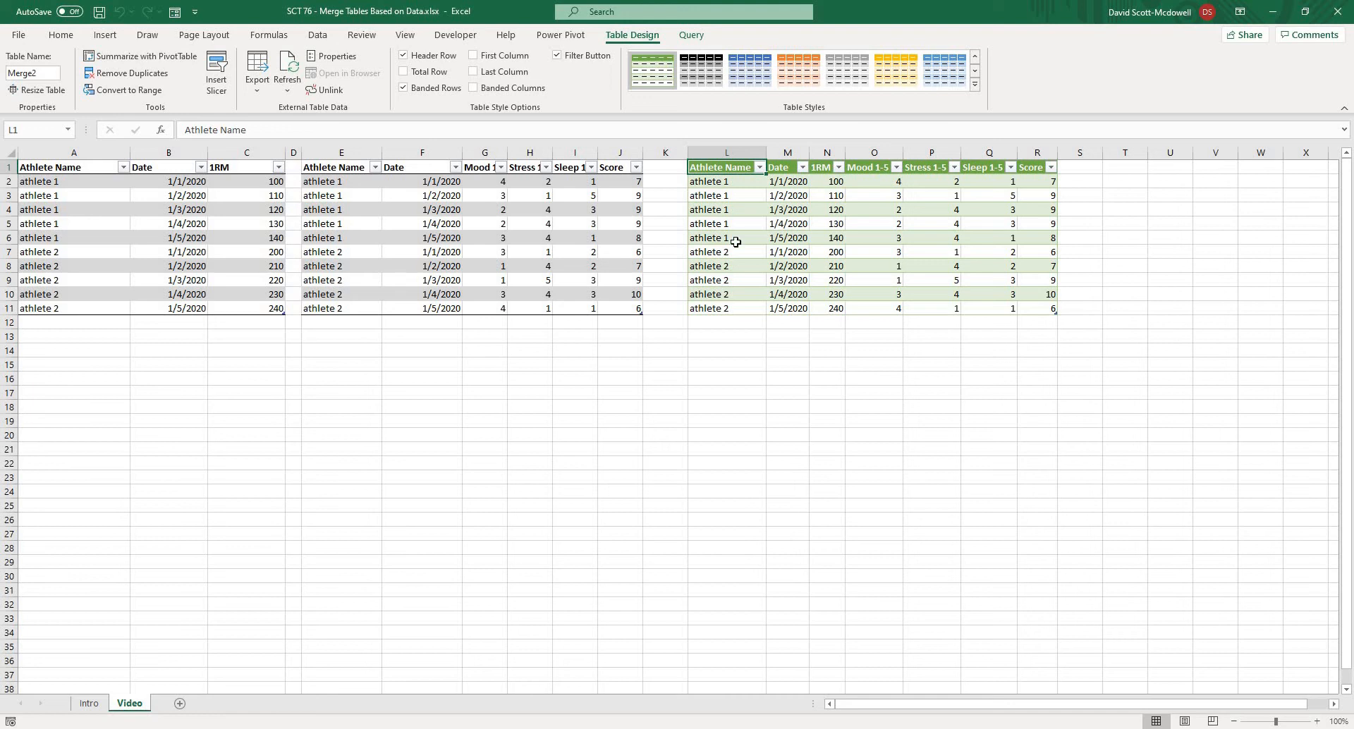
click(713, 196)
click(714, 172)
click(705, 182)
click(702, 169)
Rename the merged table as TBLDataMerge
click(704, 192)
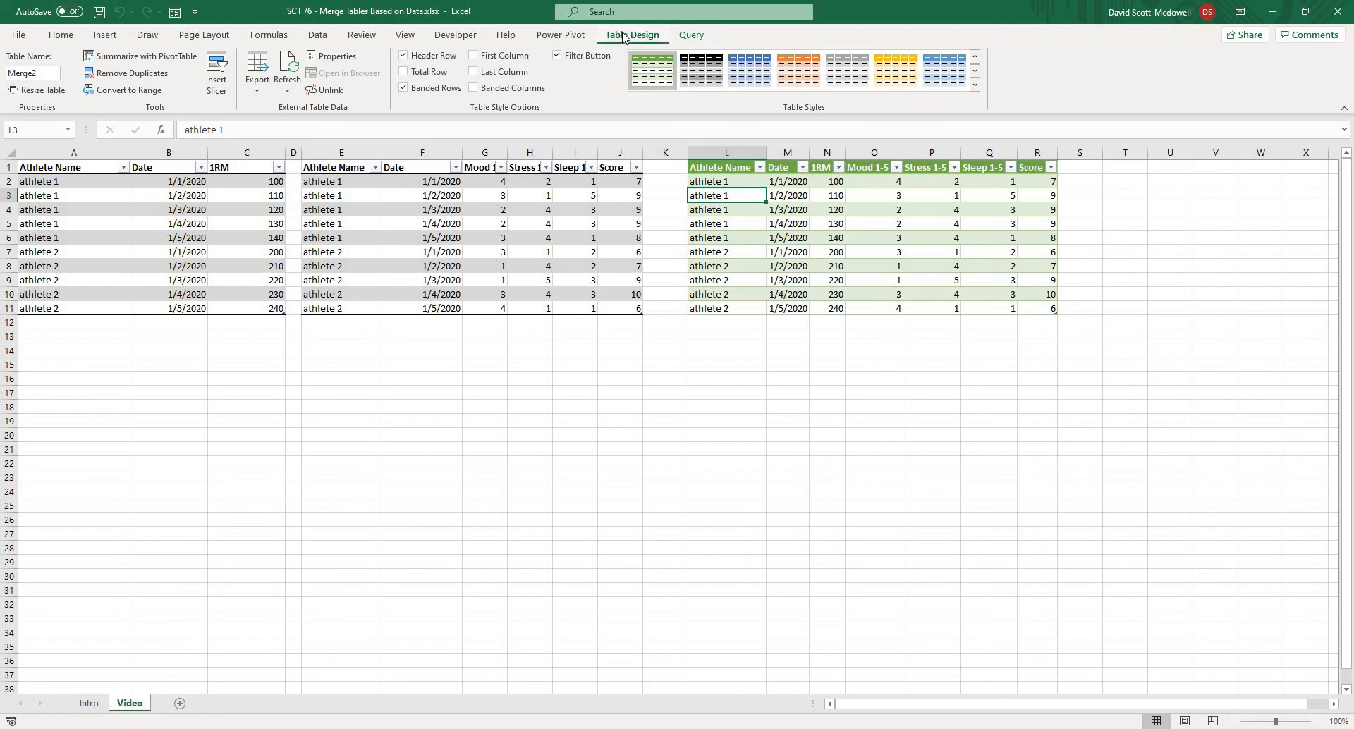
double_click(21, 73)
text(TBL)
text(DataMerge)
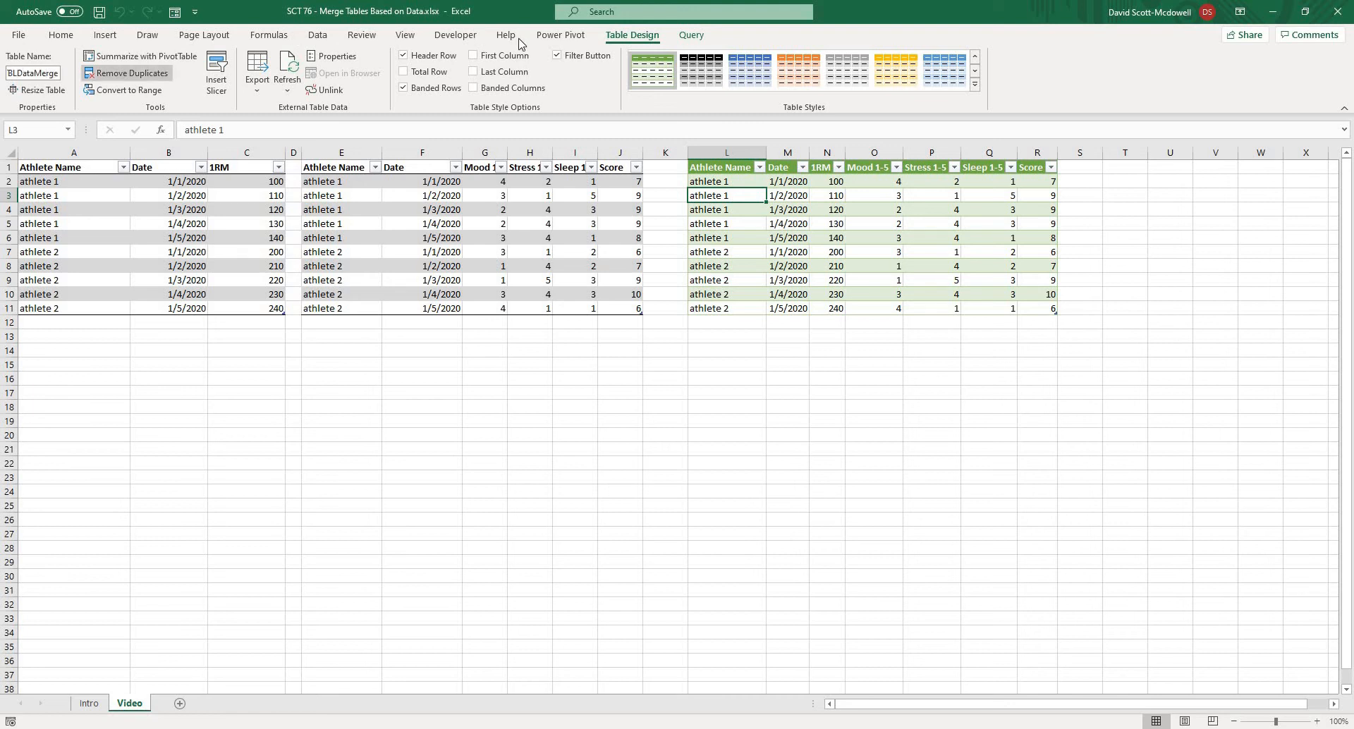
Turn off column width adjustment in the merged table's external data properties
click(337, 58)
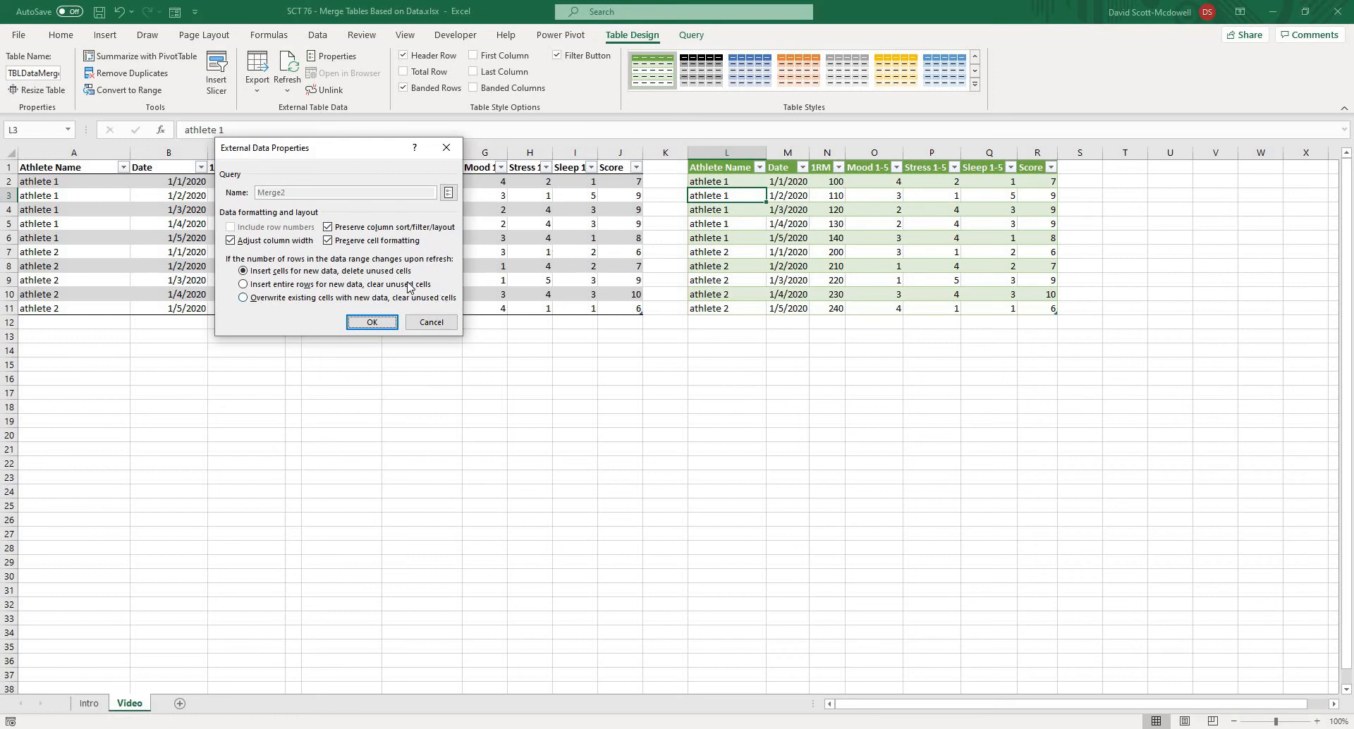
click(254, 247)
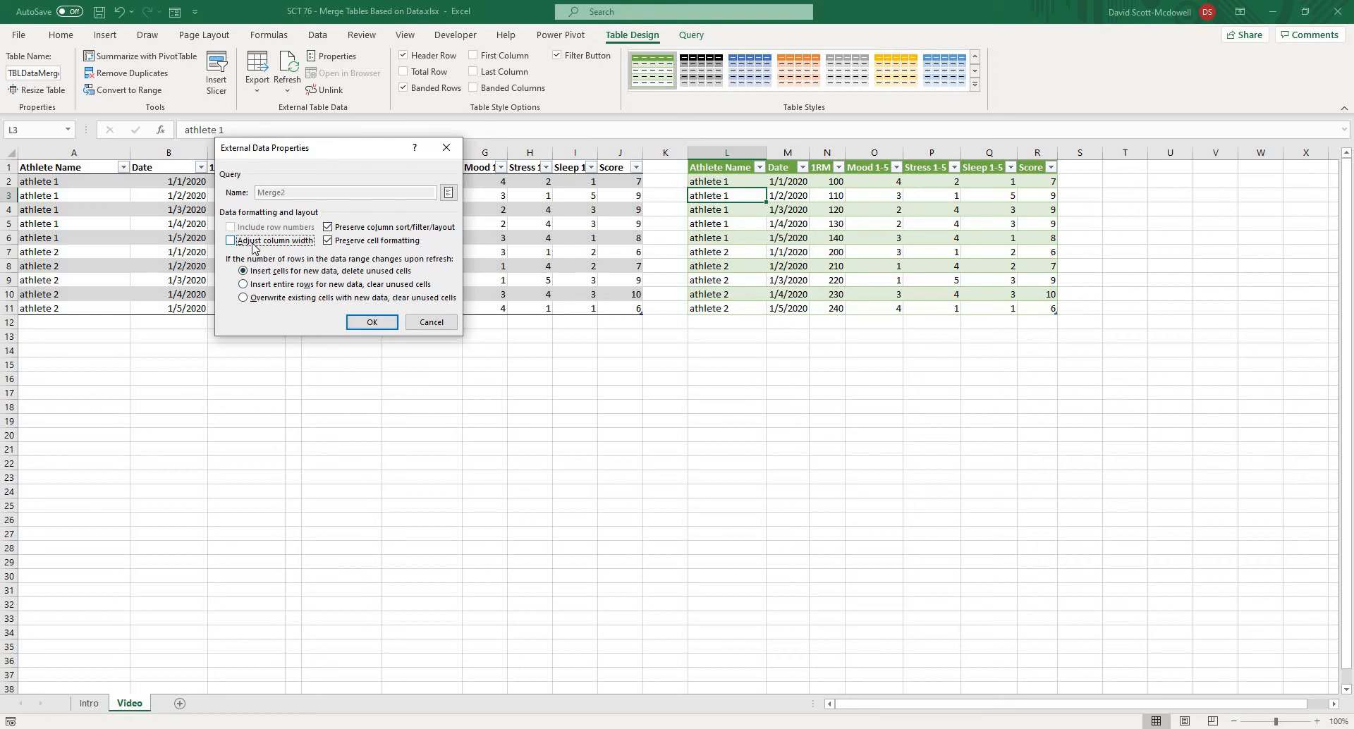
click(356, 324)
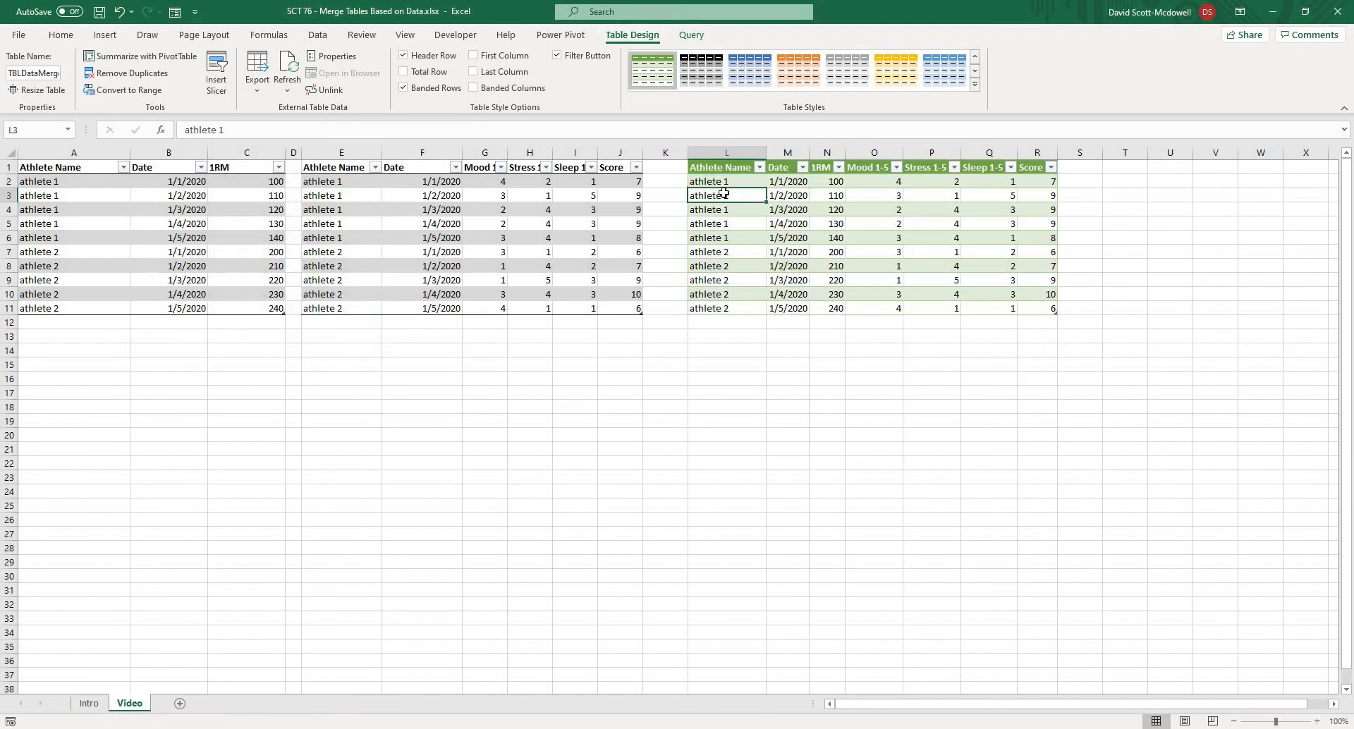
Set the merged query to refresh at a timed interval and when opening the file, with fast data load enabled
click(685, 38)
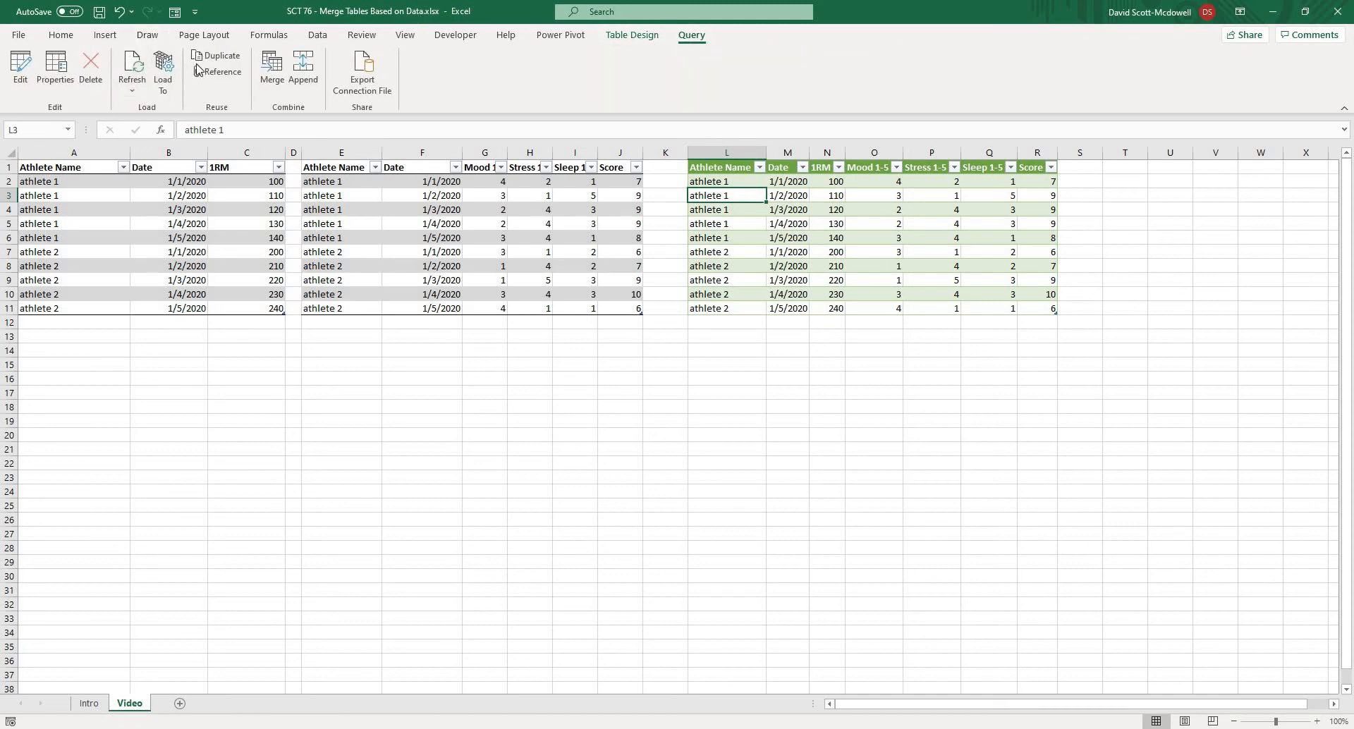
click(57, 67)
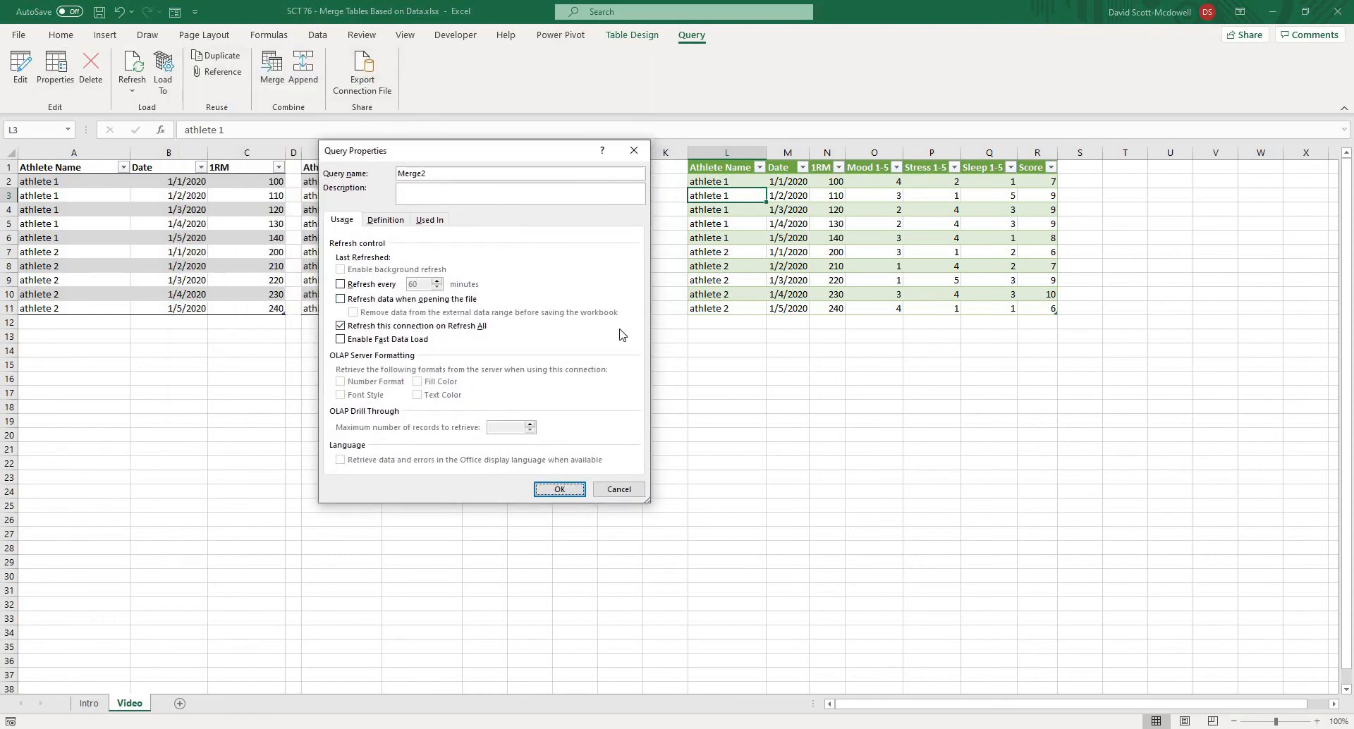
click(341, 284)
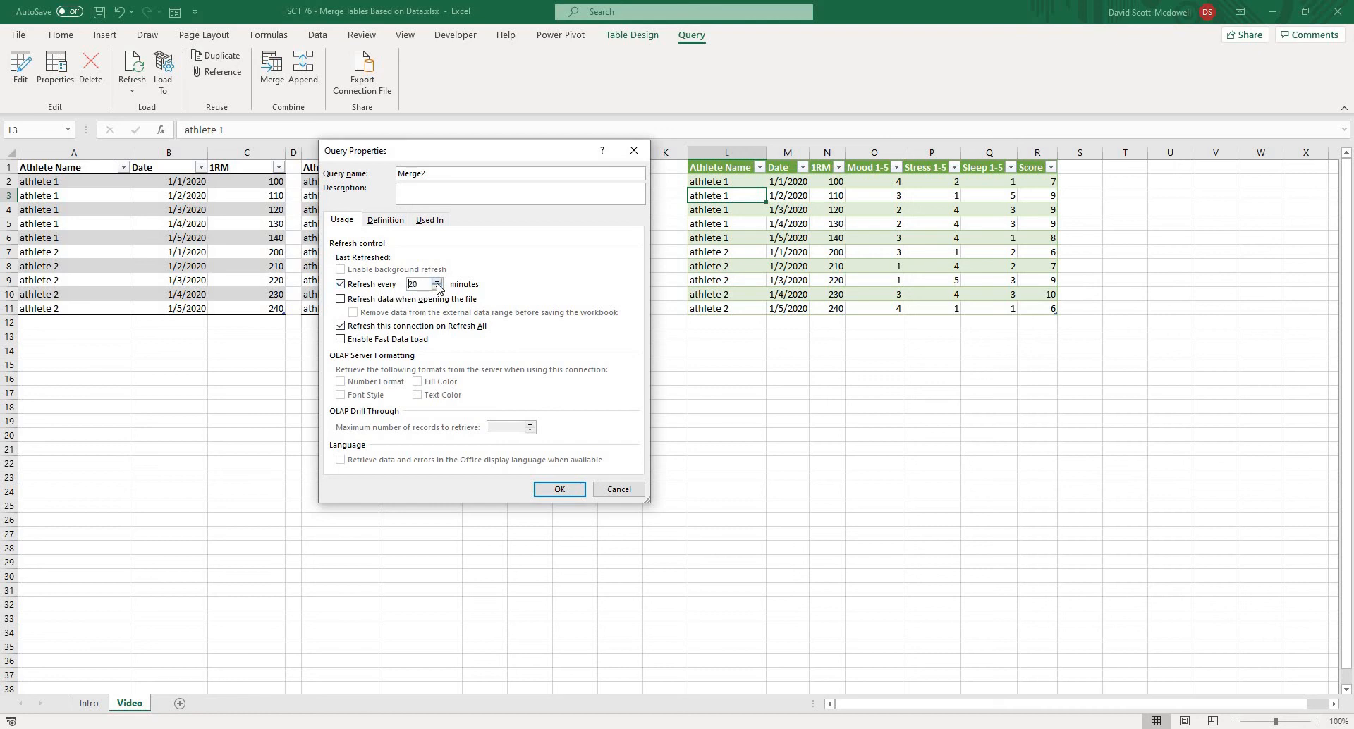
click(342, 300)
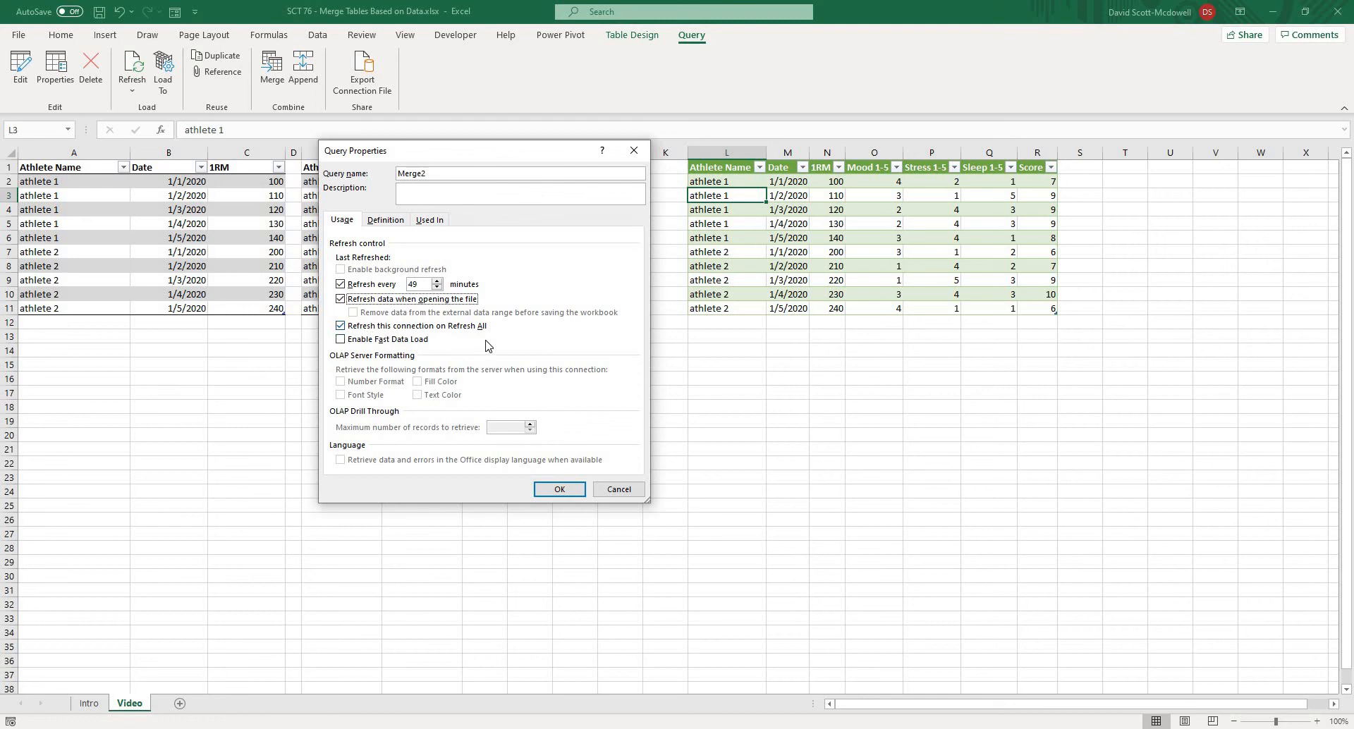
click(346, 342)
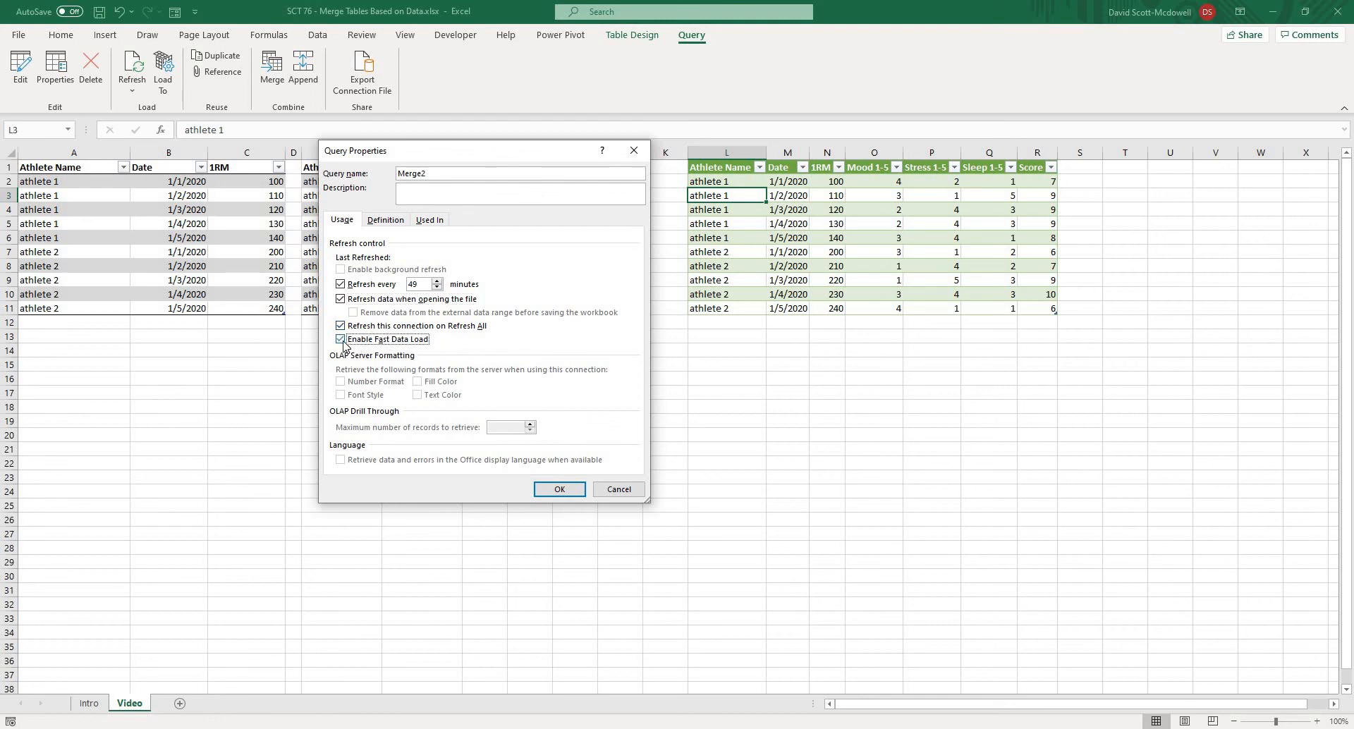
click(437, 287)
click(437, 287)
click(557, 488)
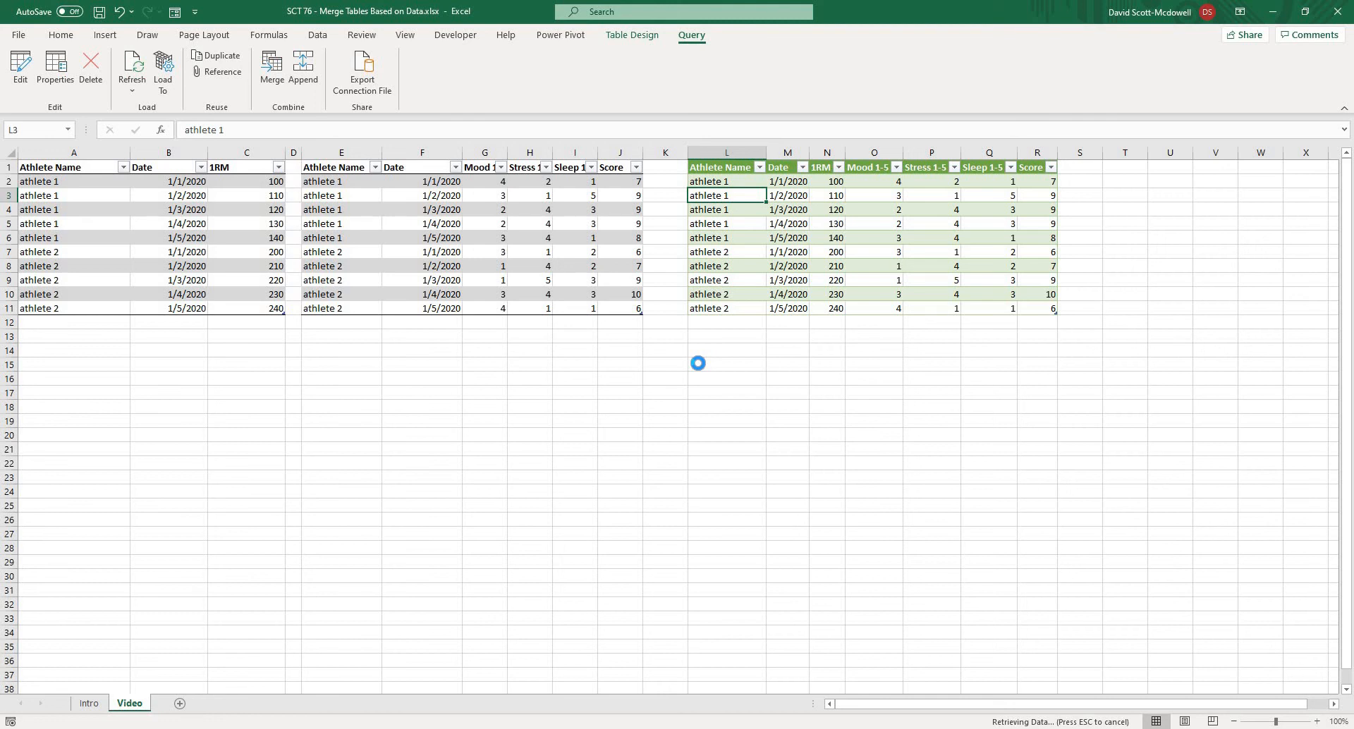
click(466, 368)
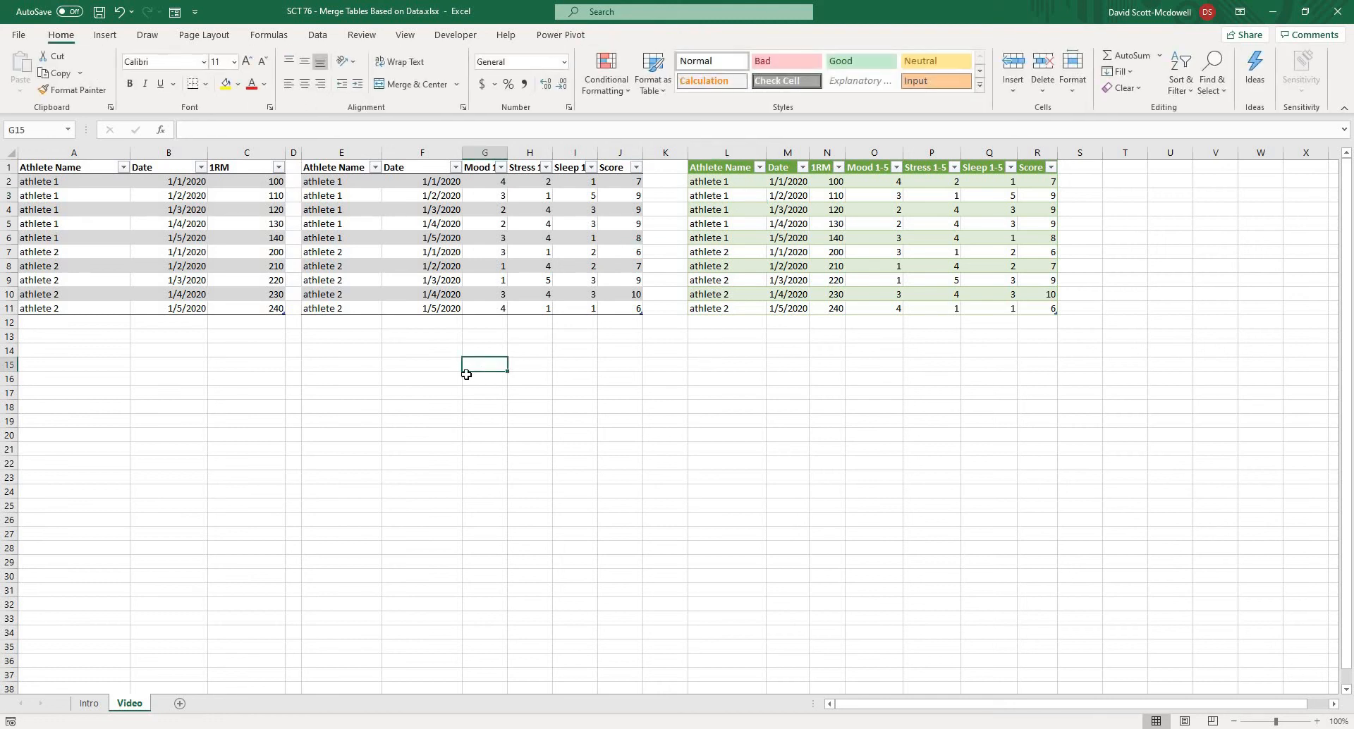
click(88, 322)
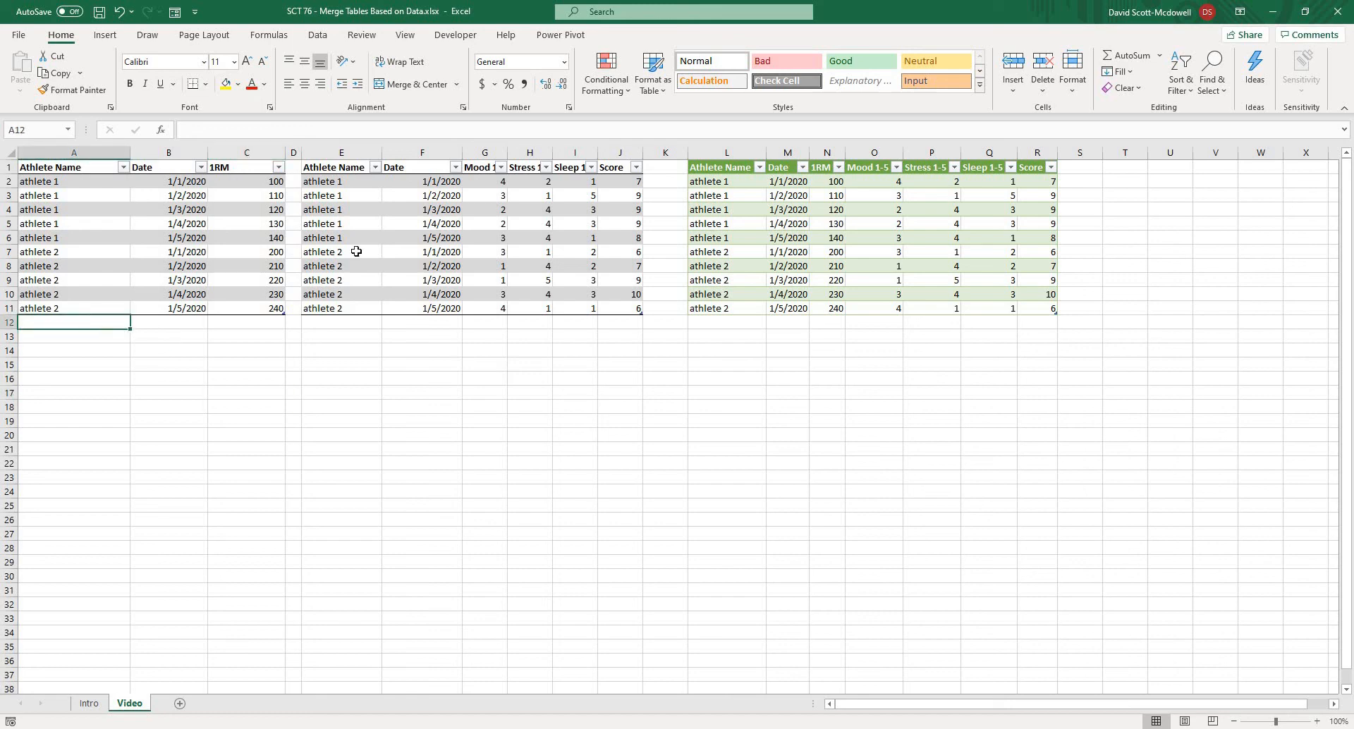
click(756, 266)
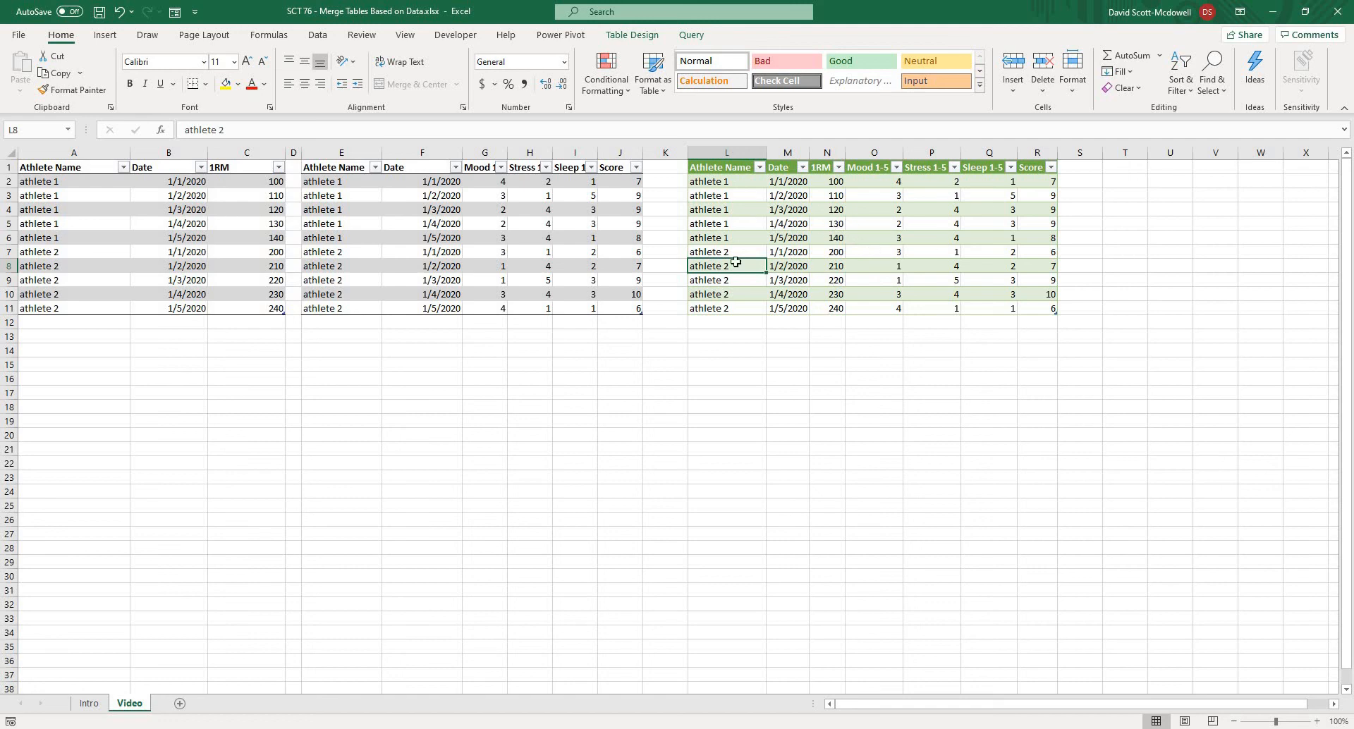
click(124, 437)
Add a row below the 1RM table's data for athlete 3 with date 2/2/2020 and 1RM 300
click(71, 321)
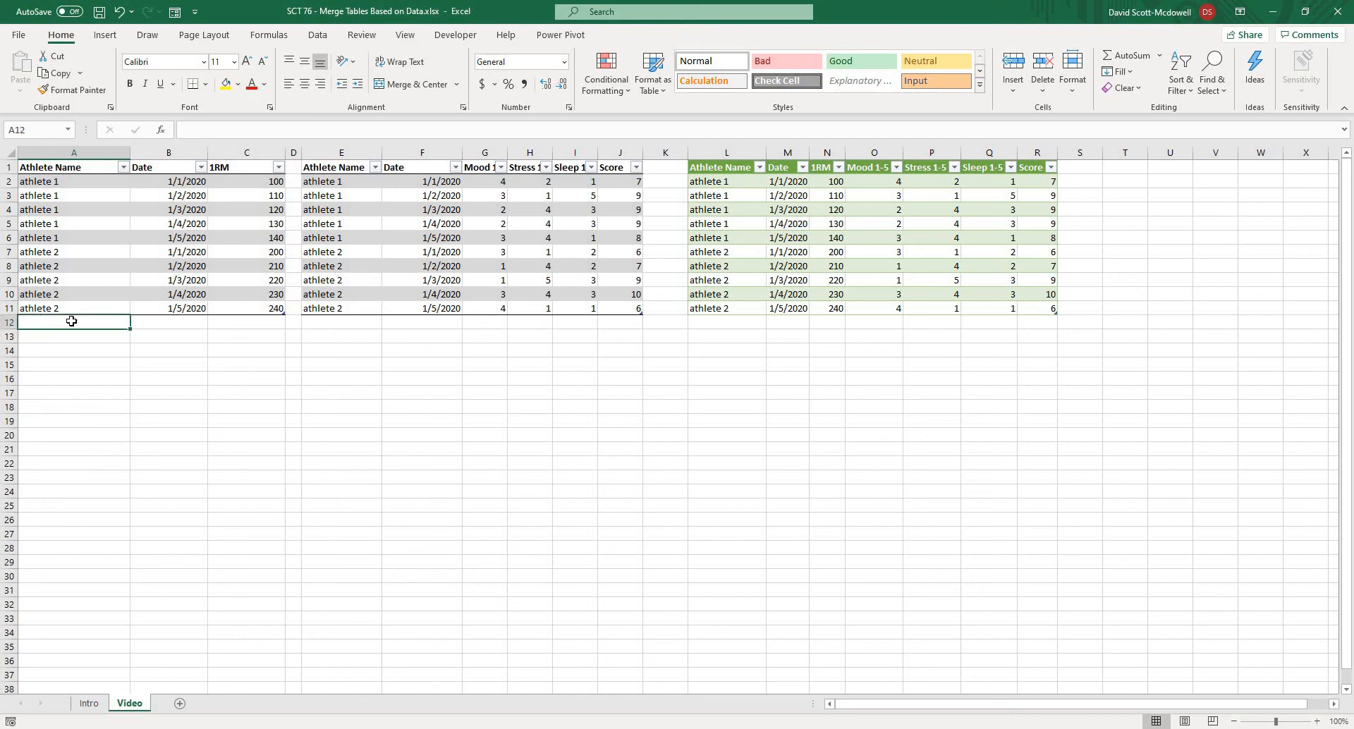
text(athlete 3)
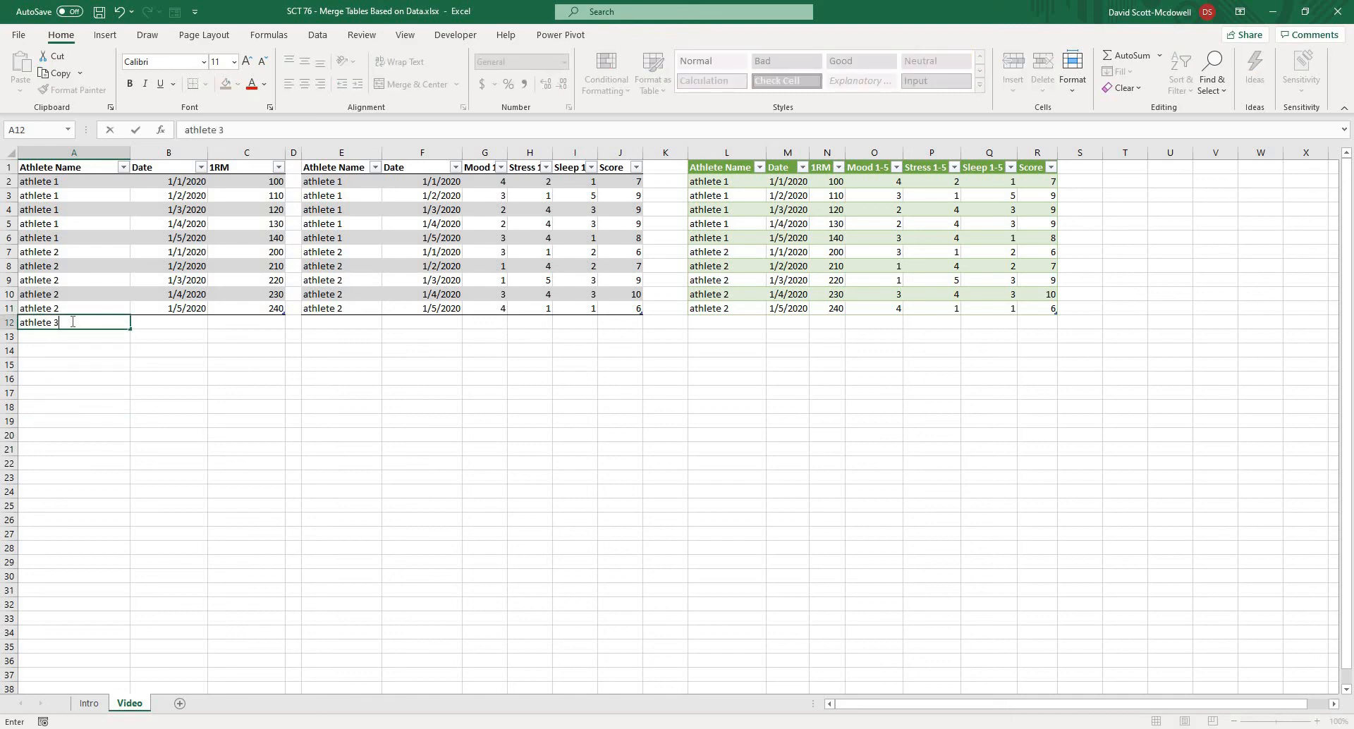
key(Tab)
text(2)
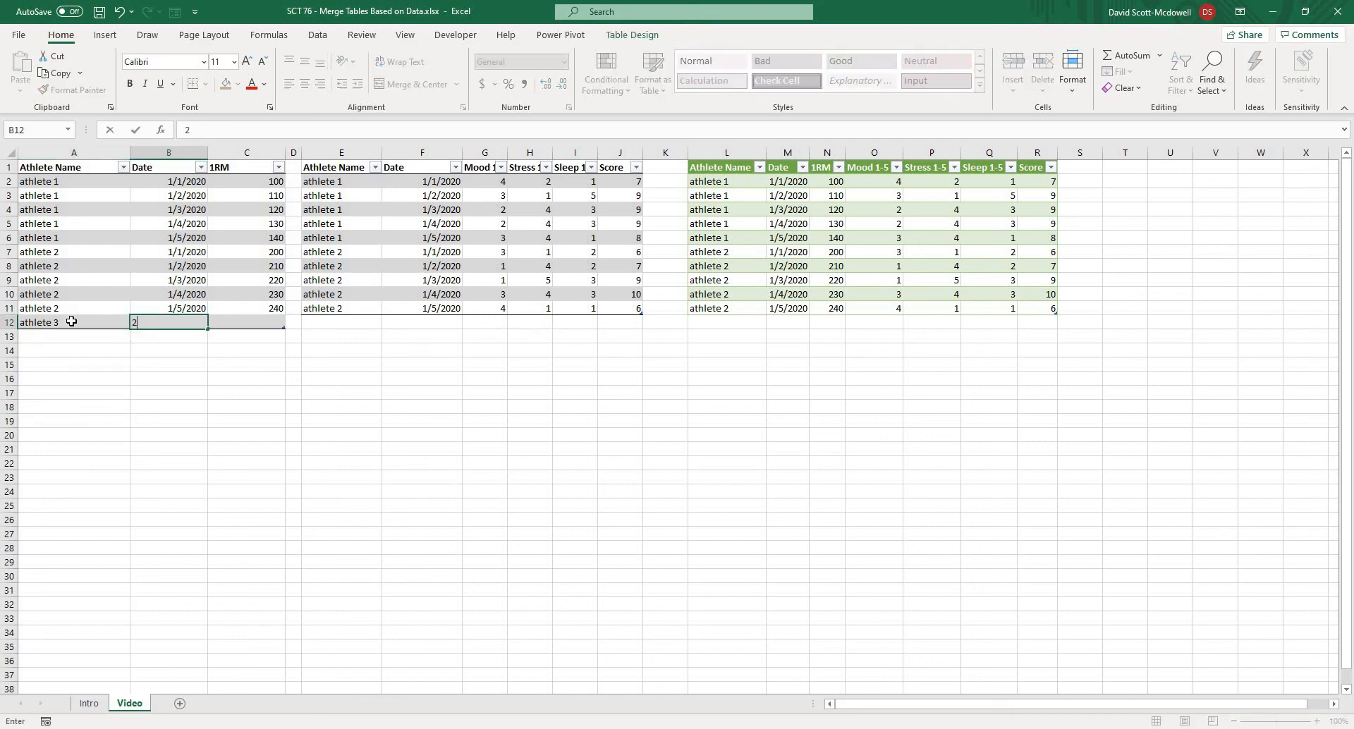
text(/2/2020)
key(Tab)
text(300)
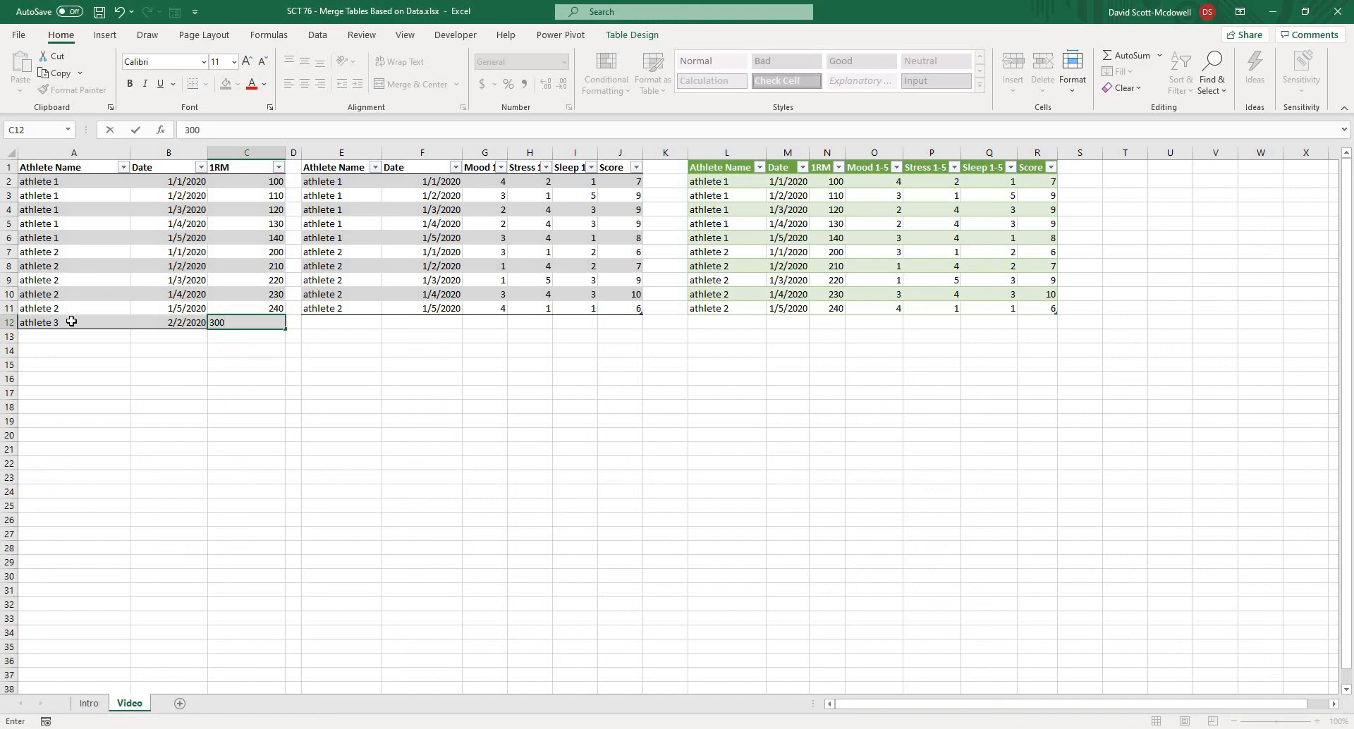
key(Return)
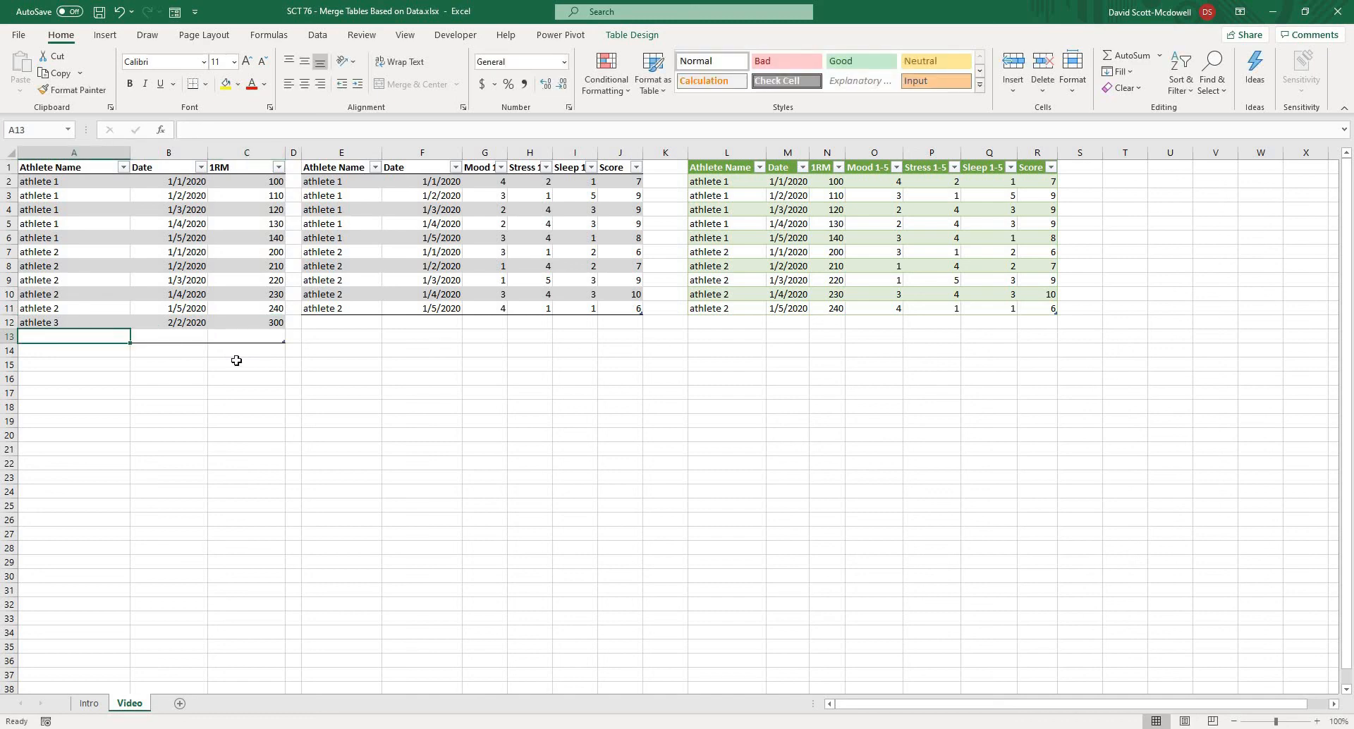
Add a wellness row for athlete 3 dated 2/2/2020 with Mood, Stress and Sleep each set to 5
click(334, 320)
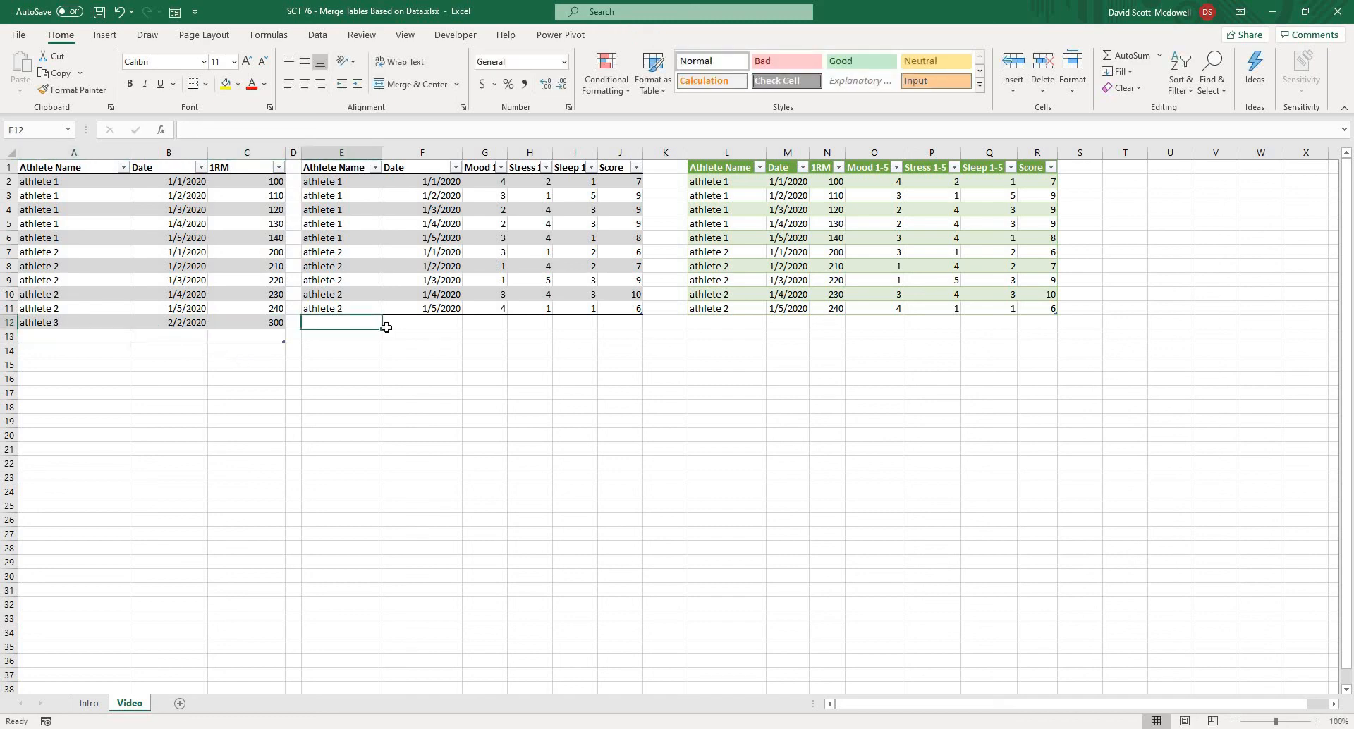
text(athlete 3)
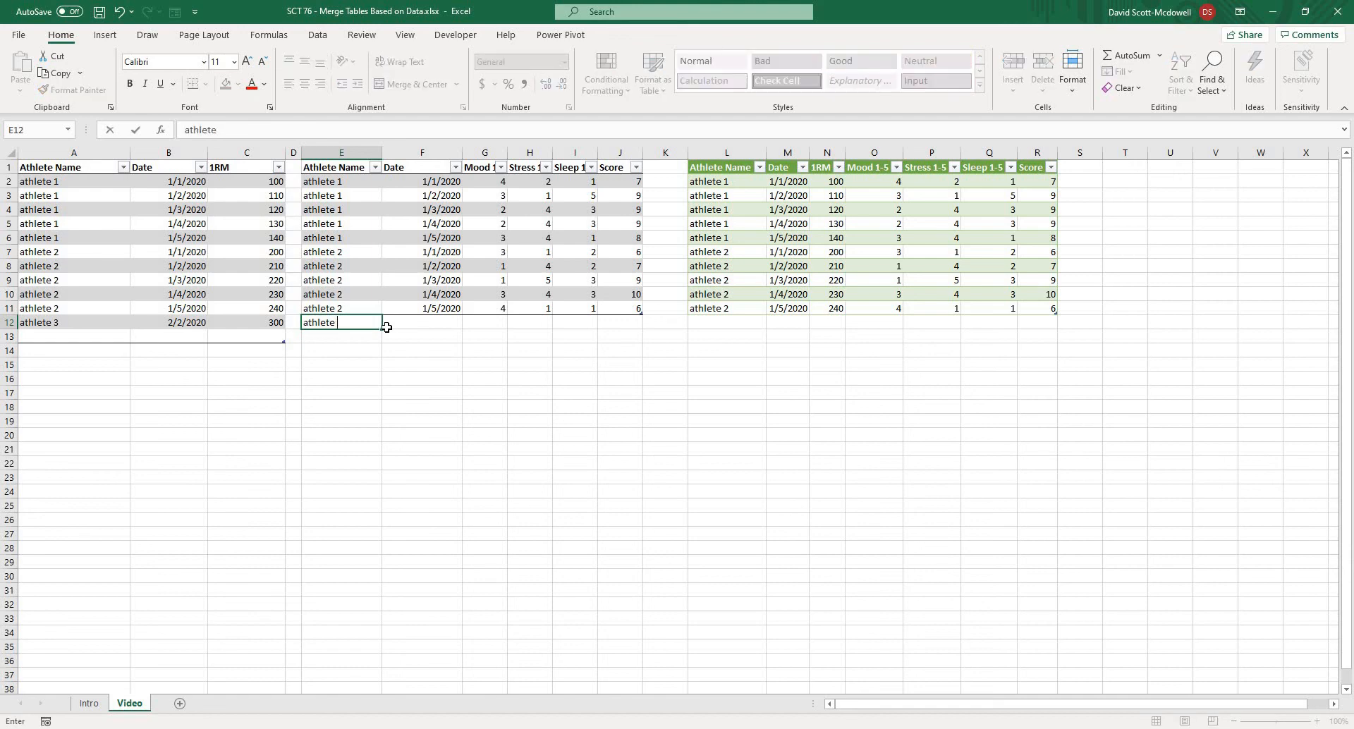
key(Tab)
text(2)
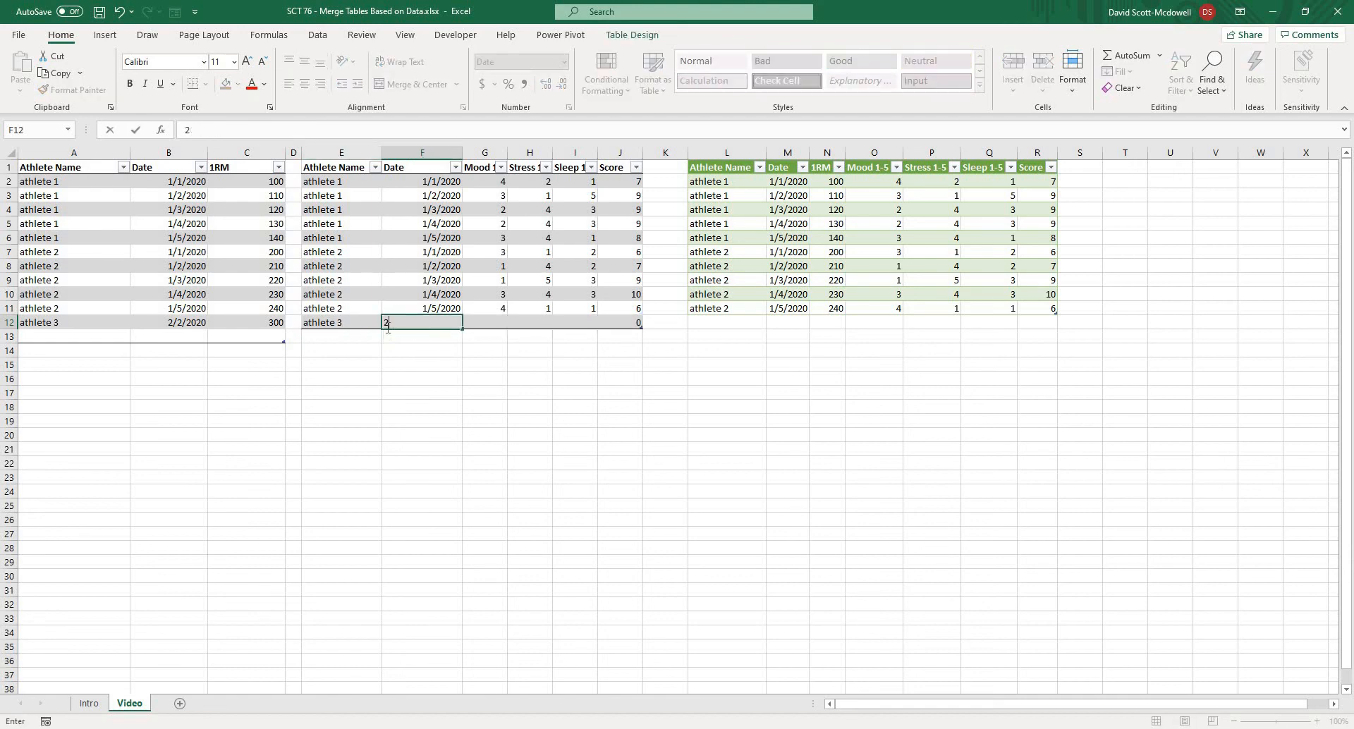
text(0/202)
text(20202)
key(Tab)
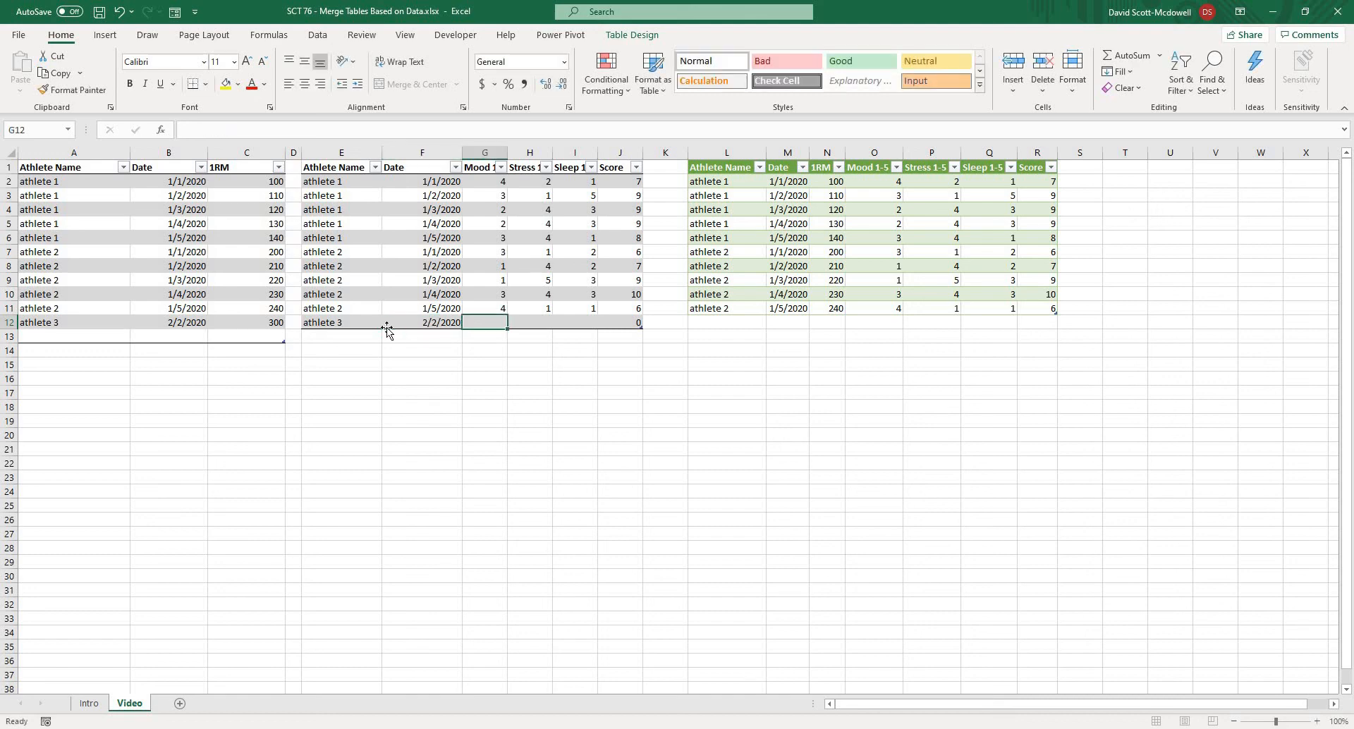
text(5)
key(Tab)
text(5)
key(Tab)
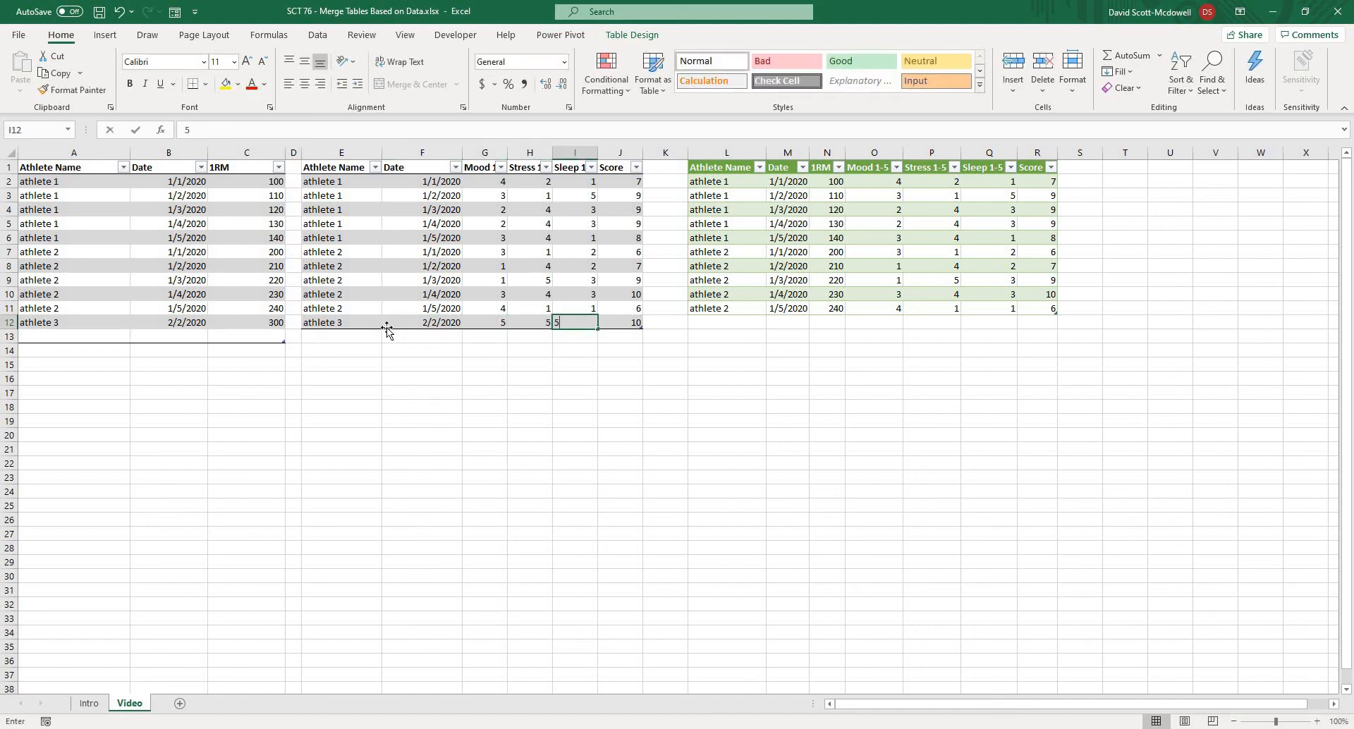
text(5)
key(Tab)
Delete the empty table row beneath the athlete 3 entry in the 1RM table
right_click(23, 336)
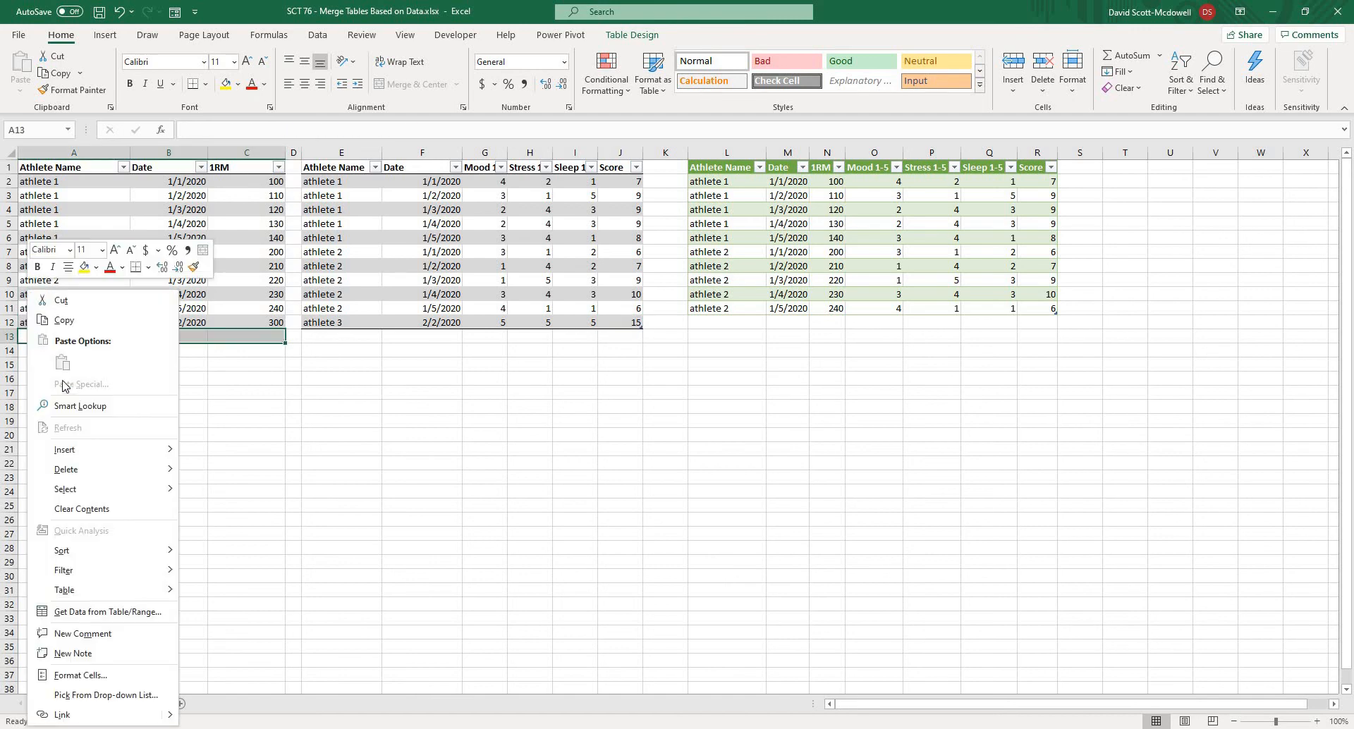
mouse_move(97, 483)
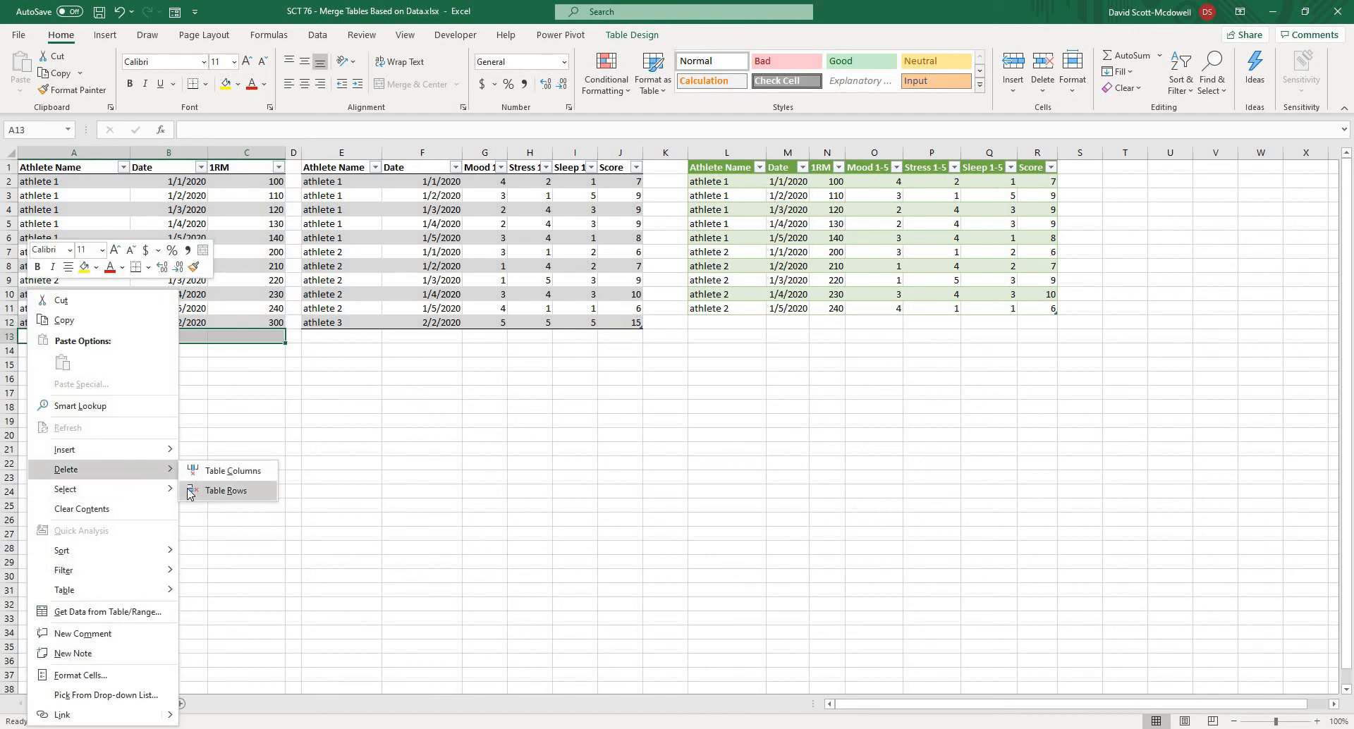
click(208, 491)
click(293, 477)
Refresh all queries so the merged table picks up the new athlete 3 row
click(766, 234)
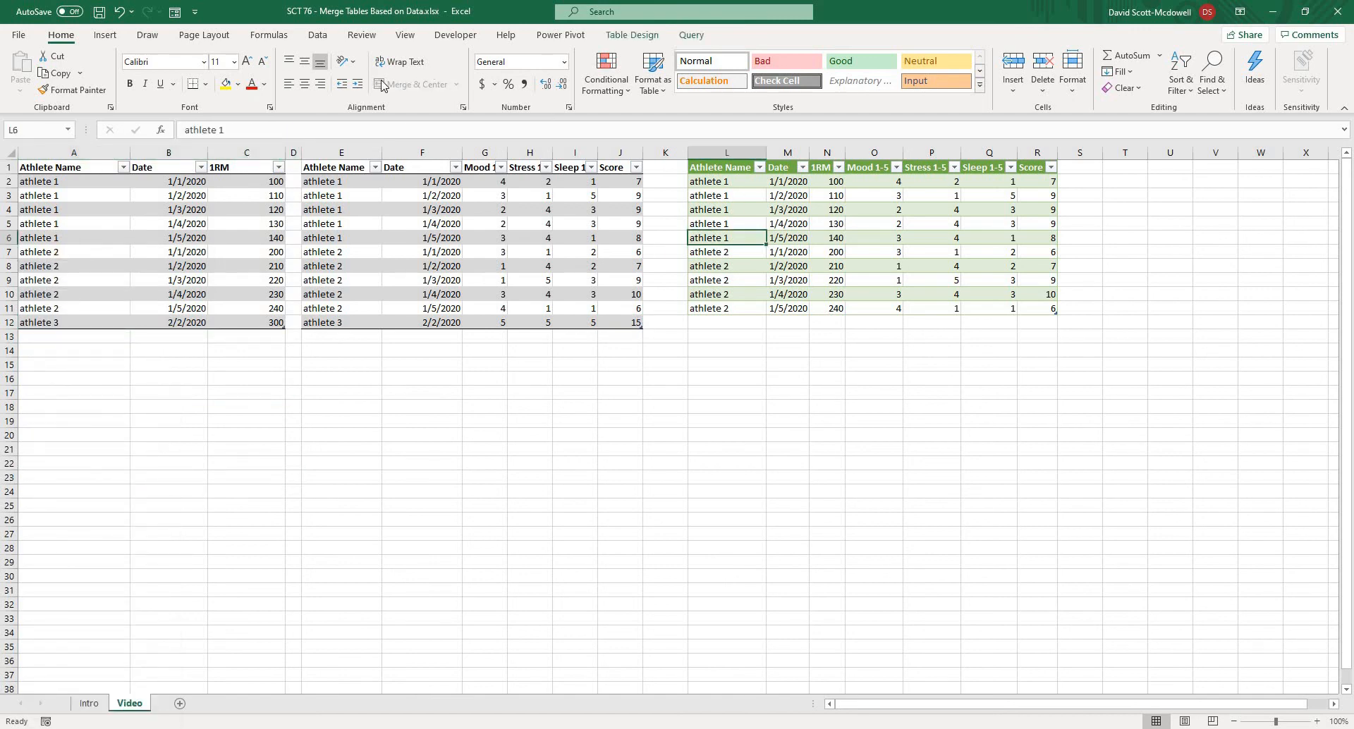
click(317, 34)
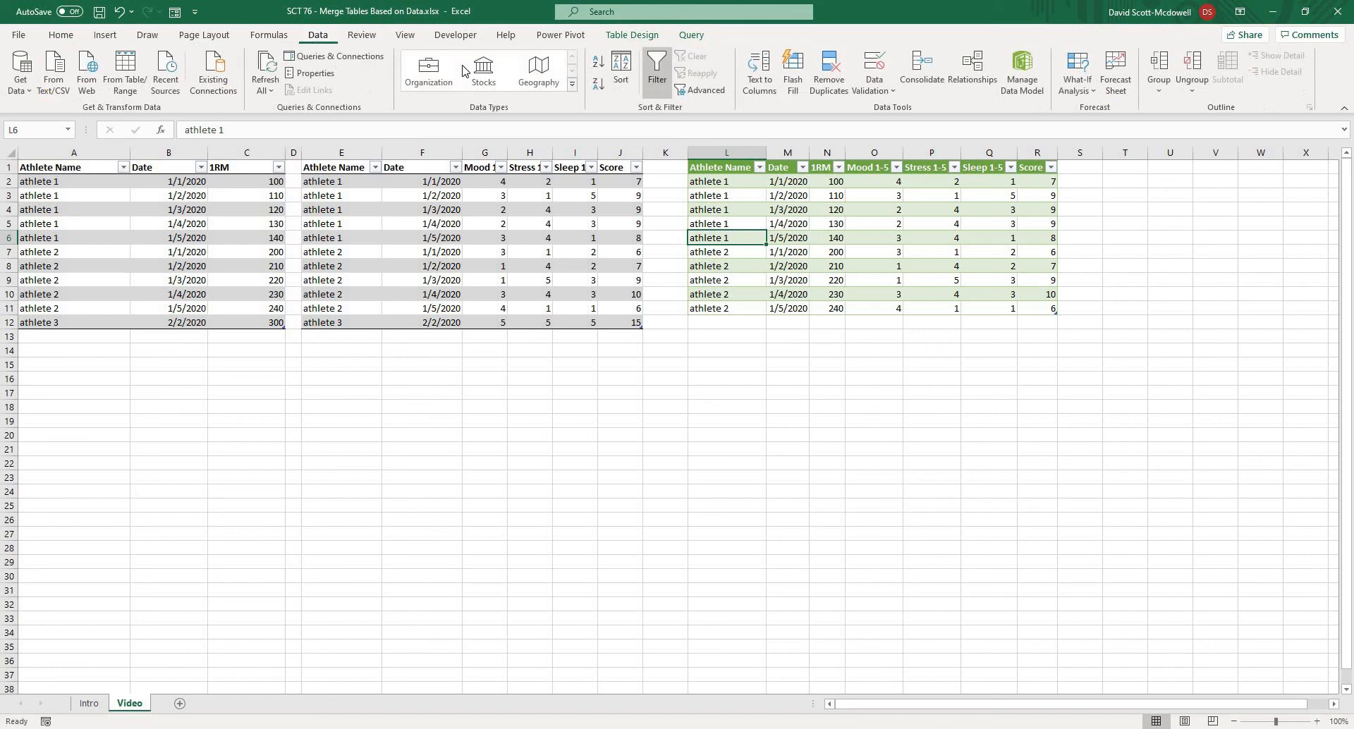
click(265, 67)
click(713, 322)
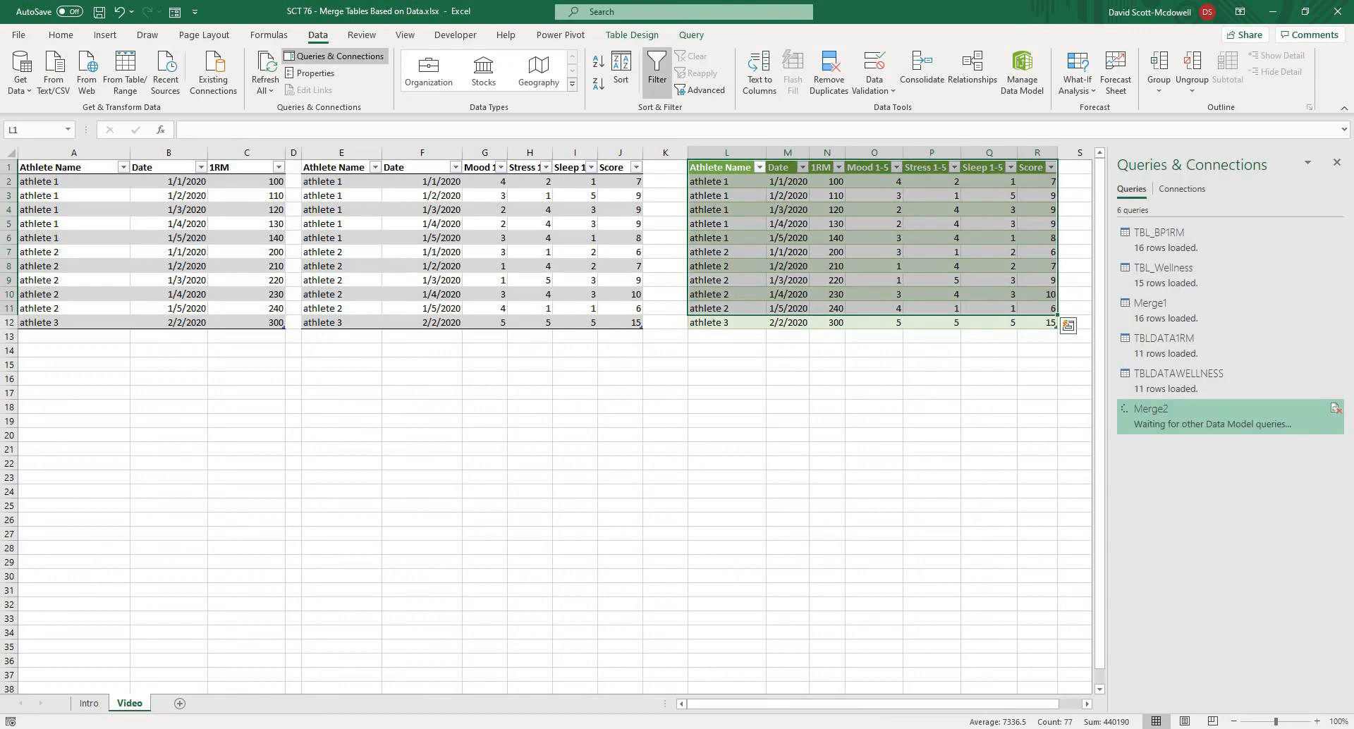
click(988, 351)
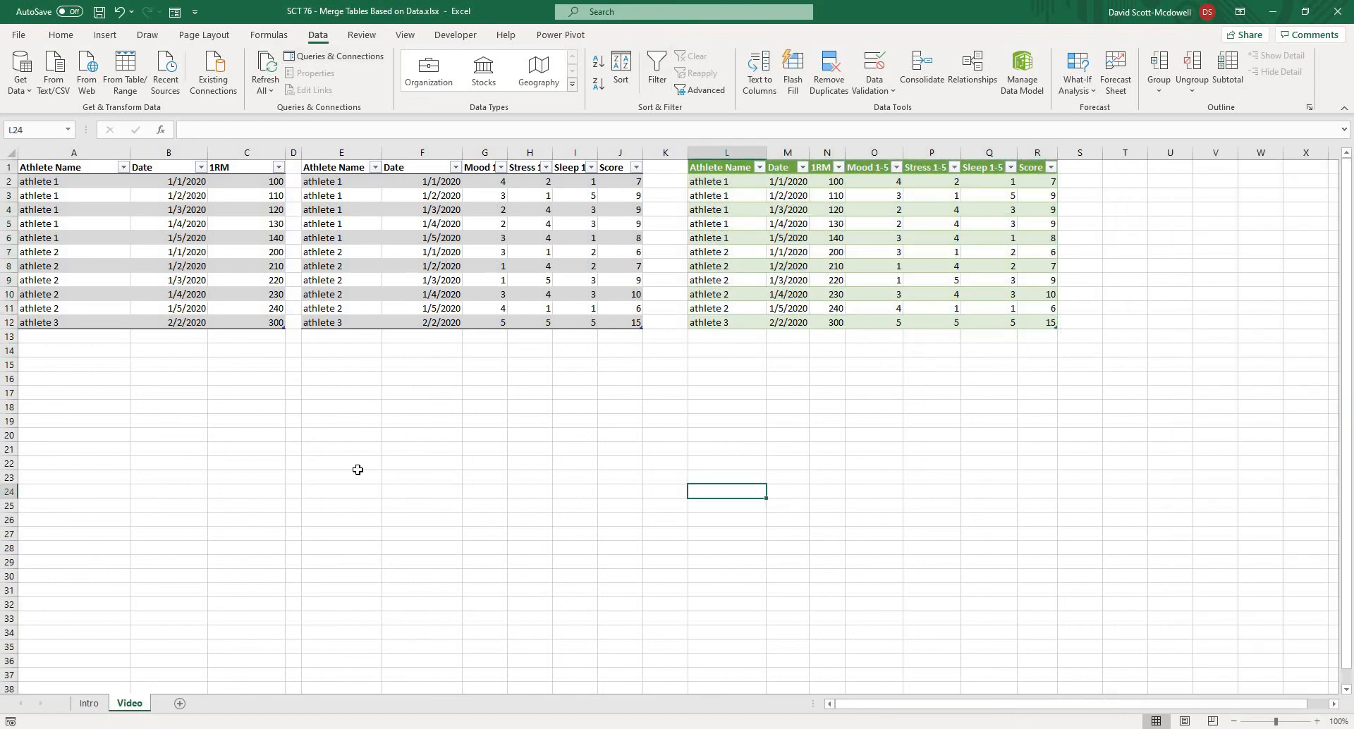
Select all data rows of the merged table, from Athlete Name through Score, to review them
click(864, 294)
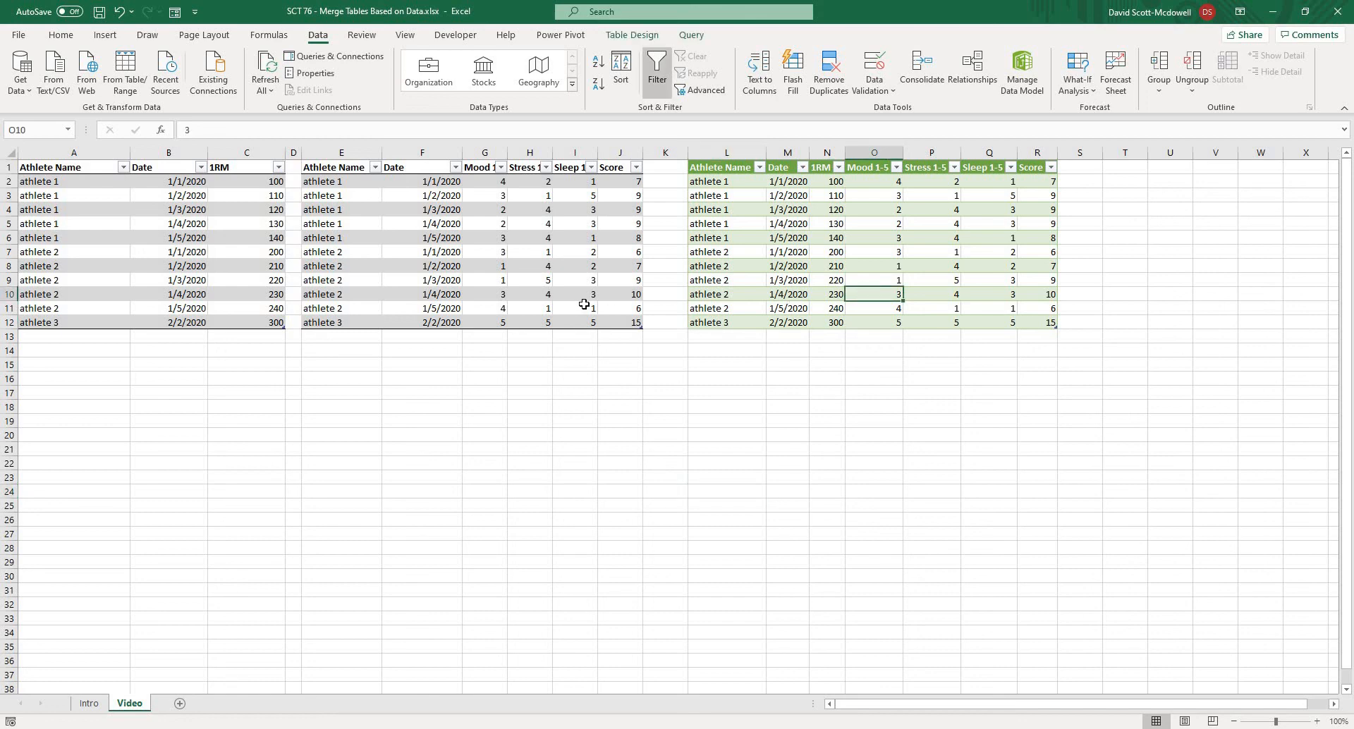
click(684, 280)
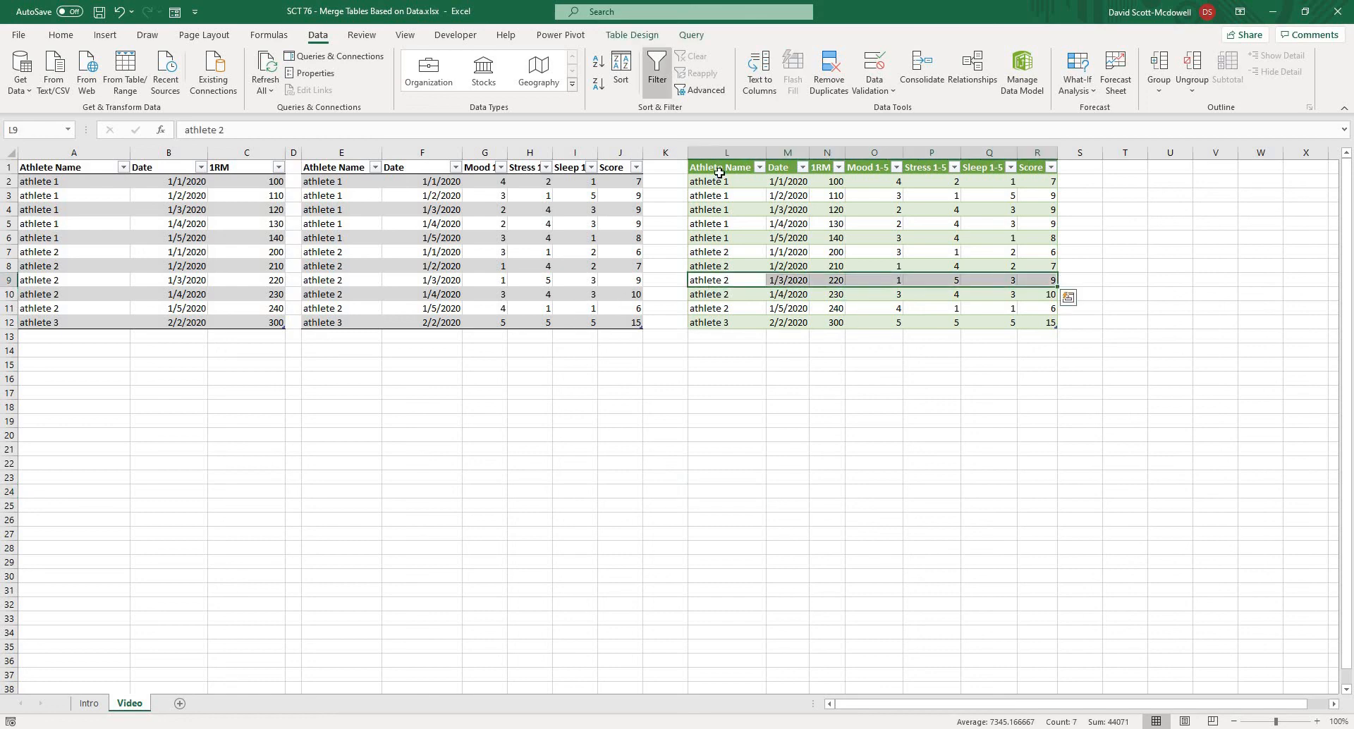
drag(712, 182, 1033, 319)
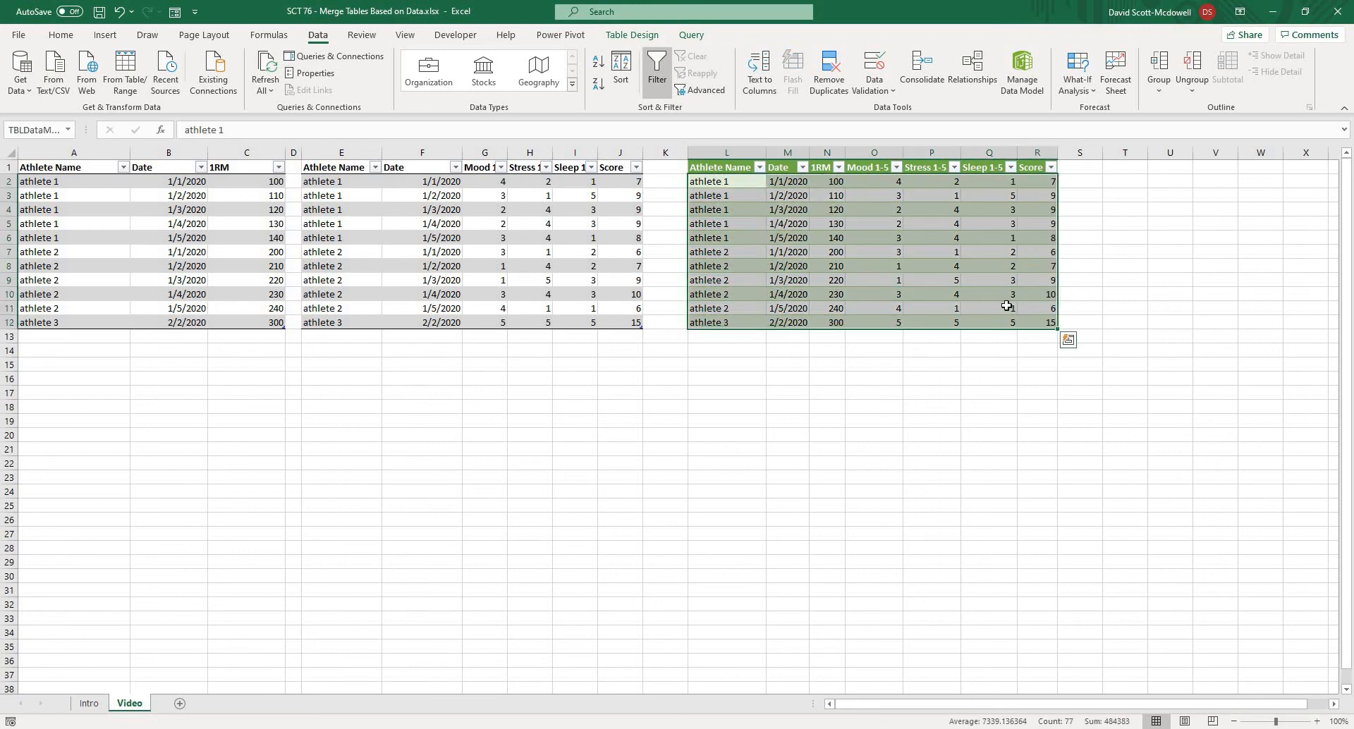